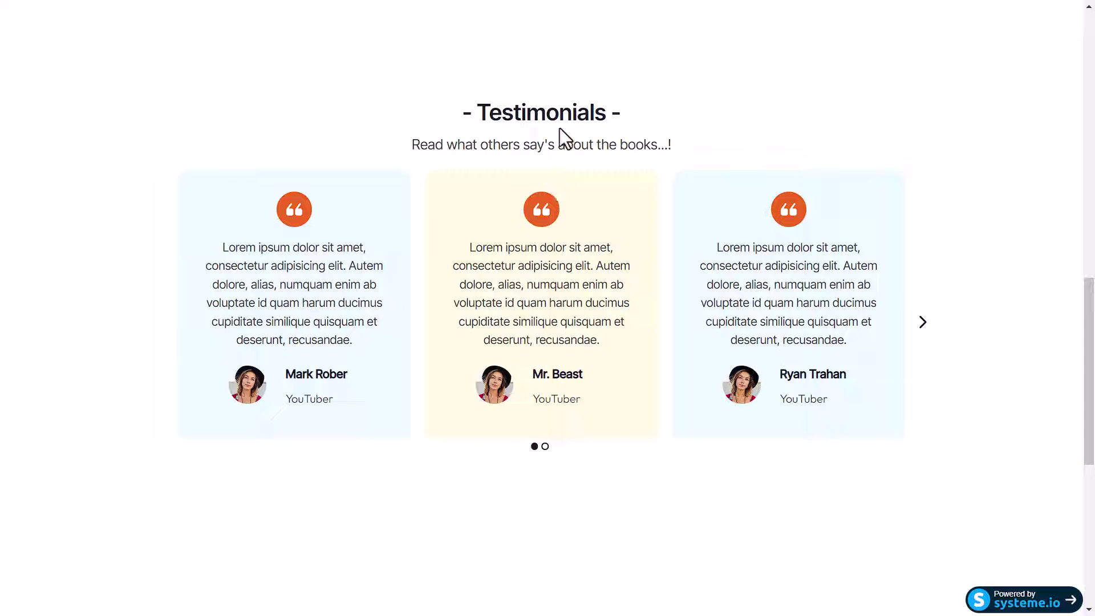
Advance the previewed testimonial carousel to its second slide of CEO cards and exit full screen.
{"action": "left_click", "coordinate": [927, 328]}
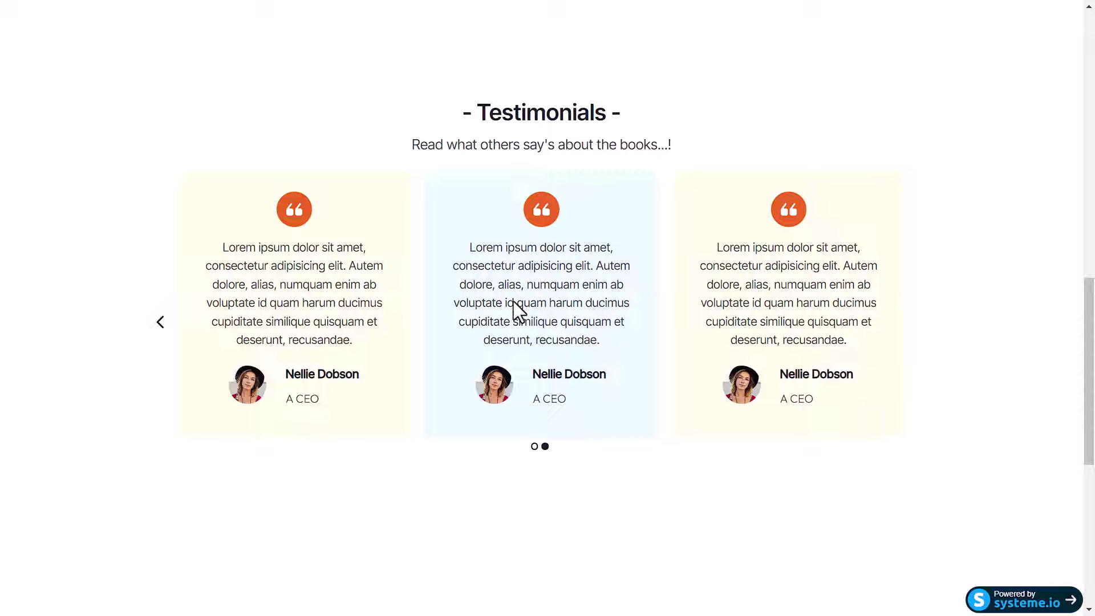
{"action": "key", "text": "F11"}
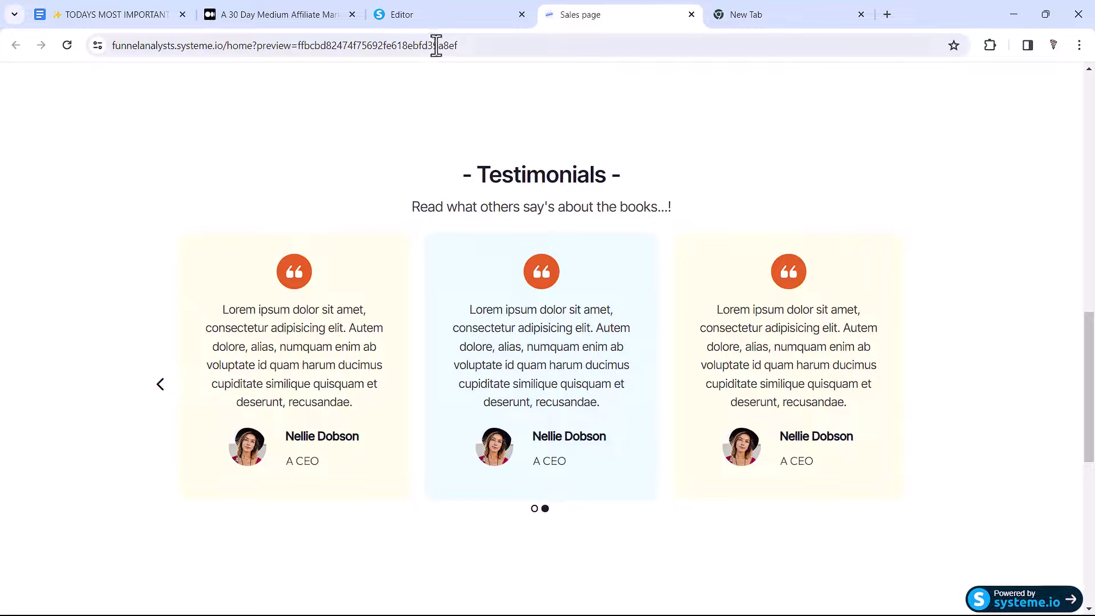
Drop an empty Section onto the page and move it above the Got questions? form.
{"action": "left_click", "coordinate": [432, 17]}
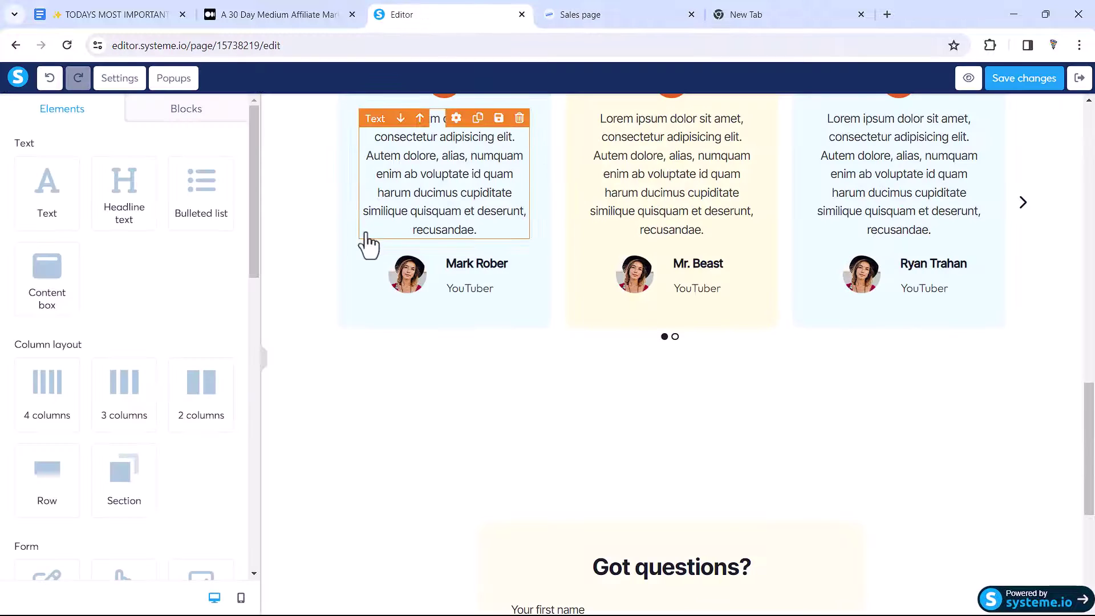
{"action": "scroll", "coordinate": [368, 244], "scroll_direction": "down", "scroll_amount": 6}
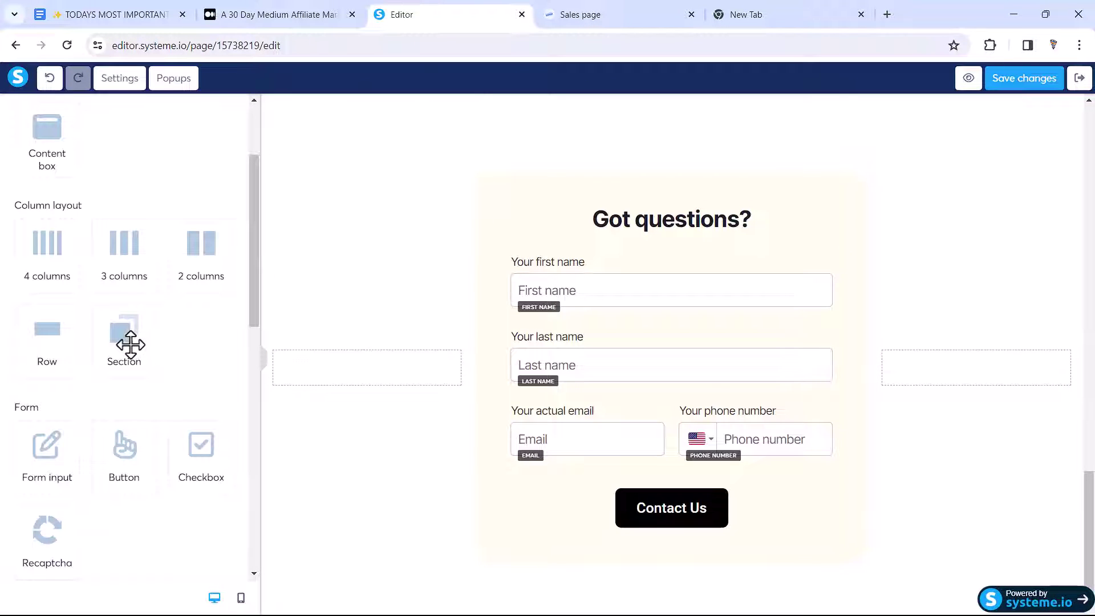
{"action": "left_click_drag", "start_coordinate": [131, 344], "coordinate": [312, 509]}
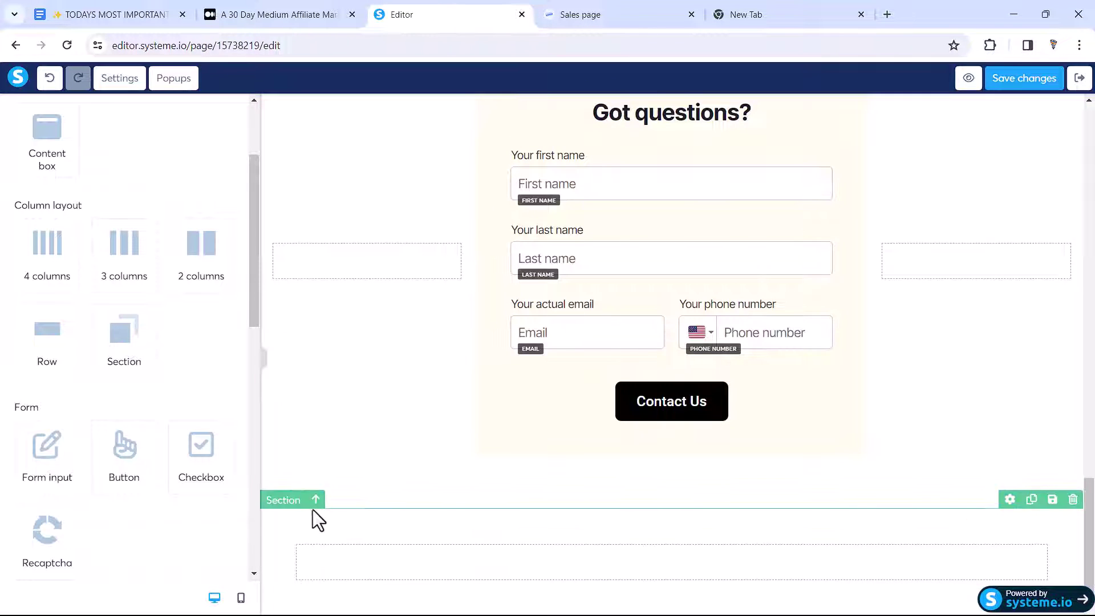
{"action": "left_click", "coordinate": [316, 500]}
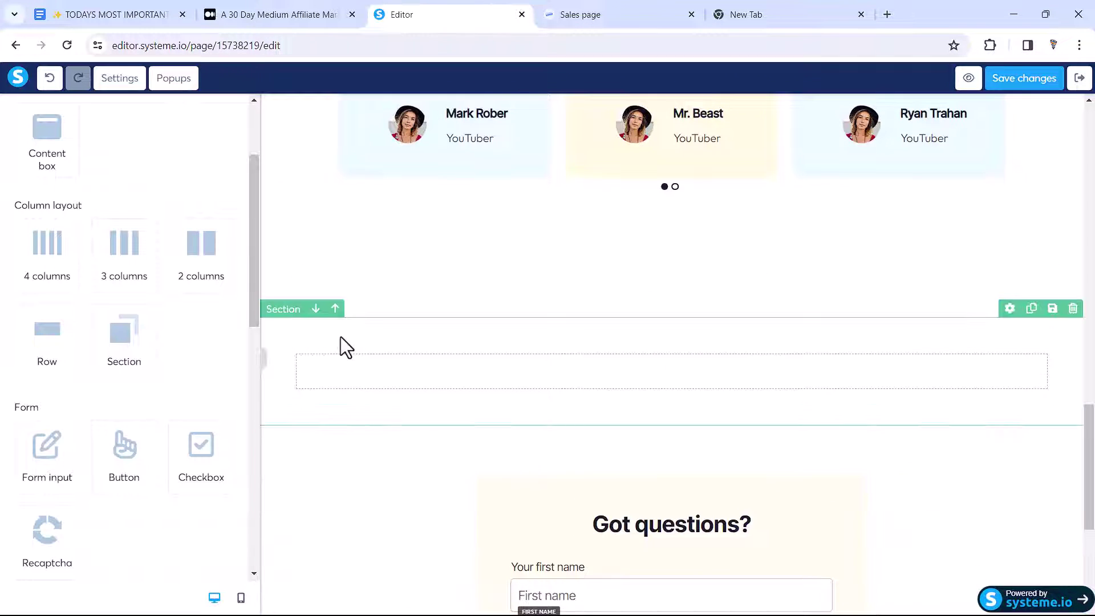
Set the new section's left and right padding to 120, keeping top and bottom at 40.
{"action": "left_click", "coordinate": [310, 346]}
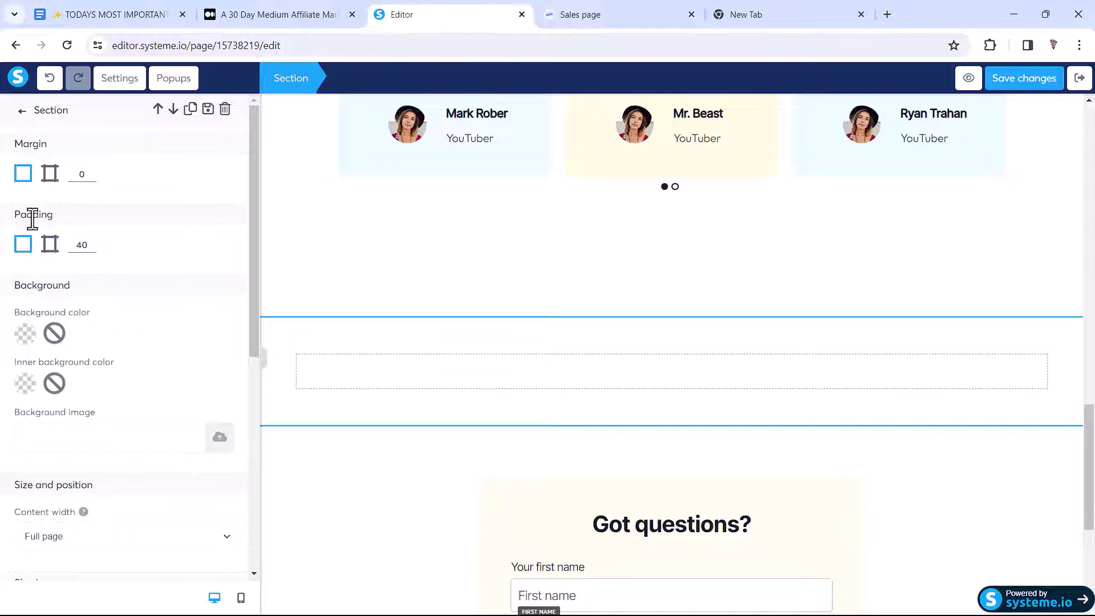
{"action": "left_click", "coordinate": [51, 246]}
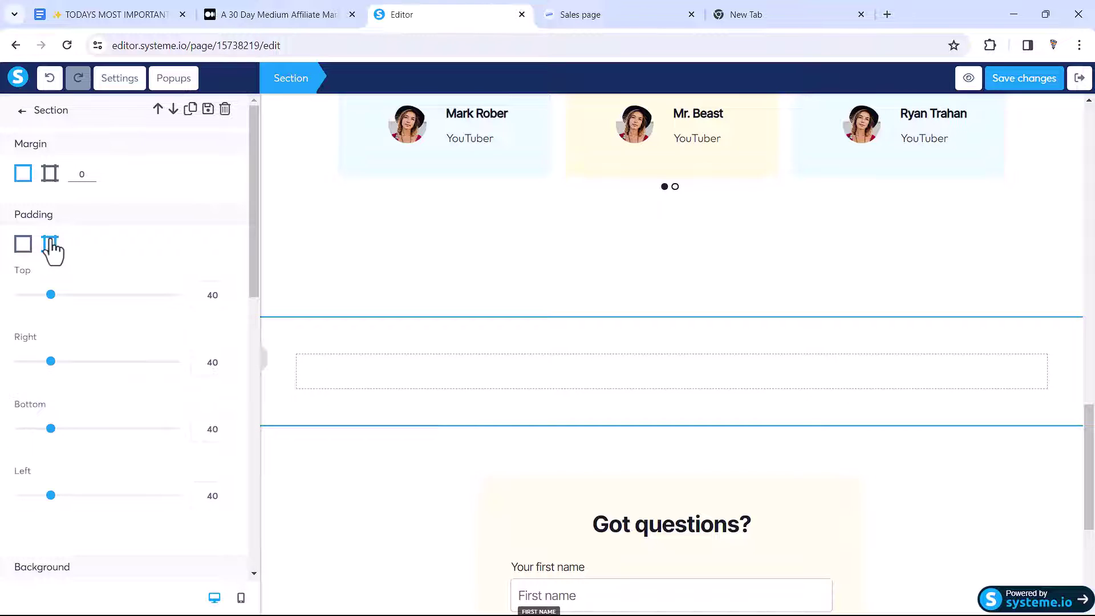
{"action": "double_click", "coordinate": [221, 496]}
{"action": "type", "text": "120"}
{"action": "double_click", "coordinate": [212, 363]}
{"action": "type", "text": "120"}
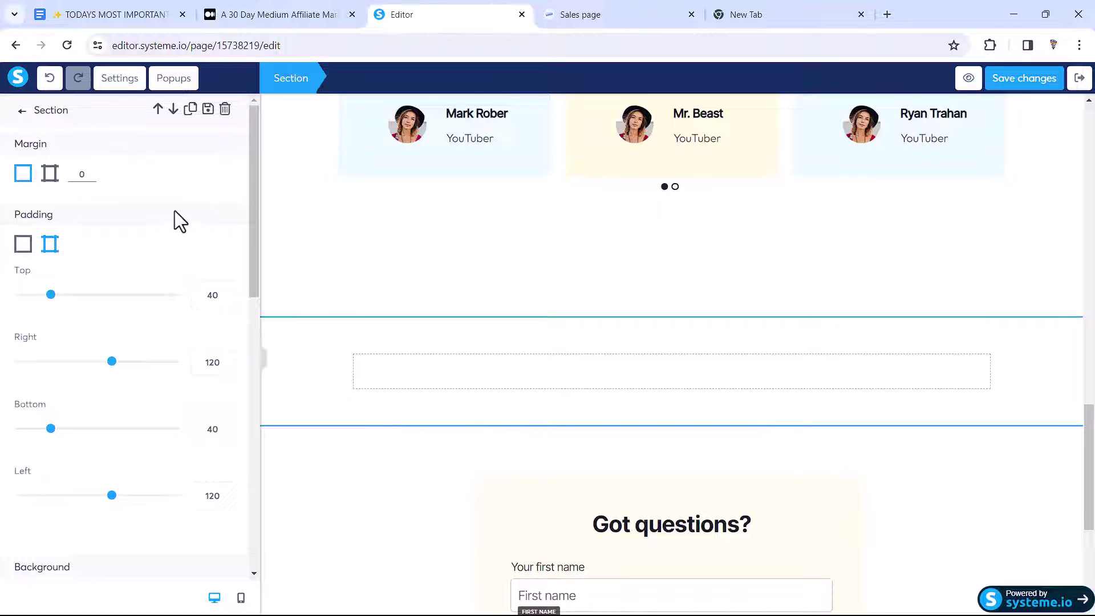
{"action": "left_click", "coordinate": [420, 370]}
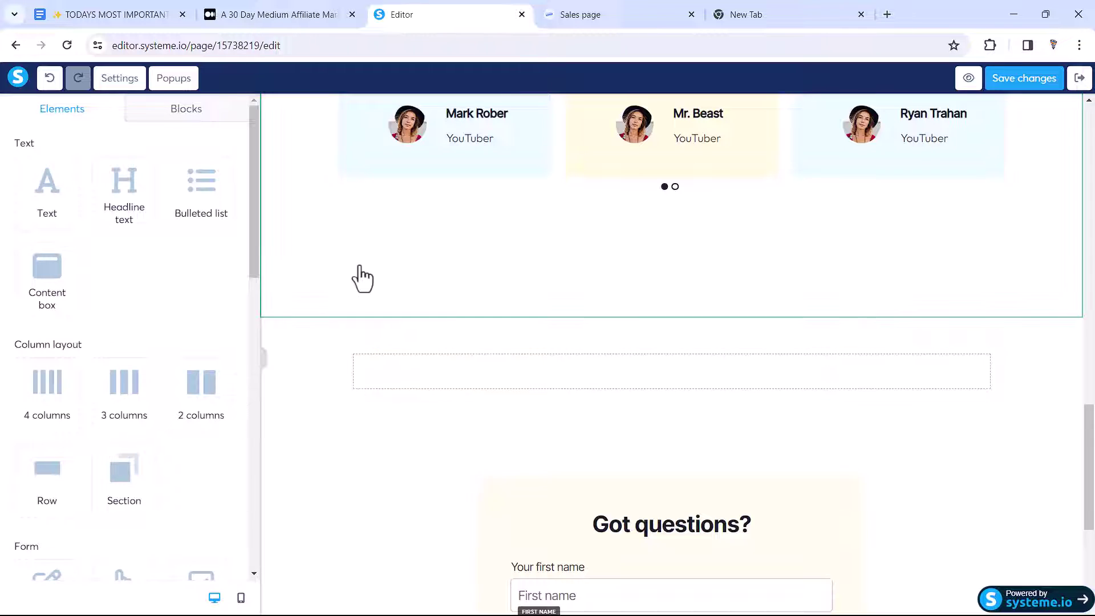
Reset the sales page preview's testimonial carousel back to its first slide.
{"action": "left_click", "coordinate": [562, 12]}
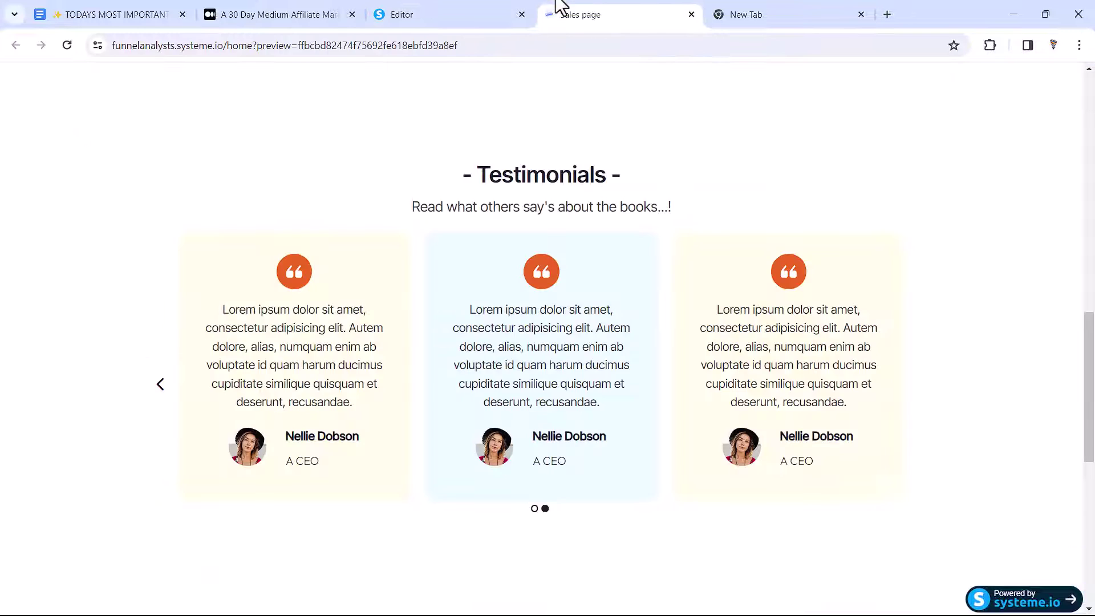
{"action": "left_click", "coordinate": [161, 385]}
{"action": "left_click", "coordinate": [428, 11]}
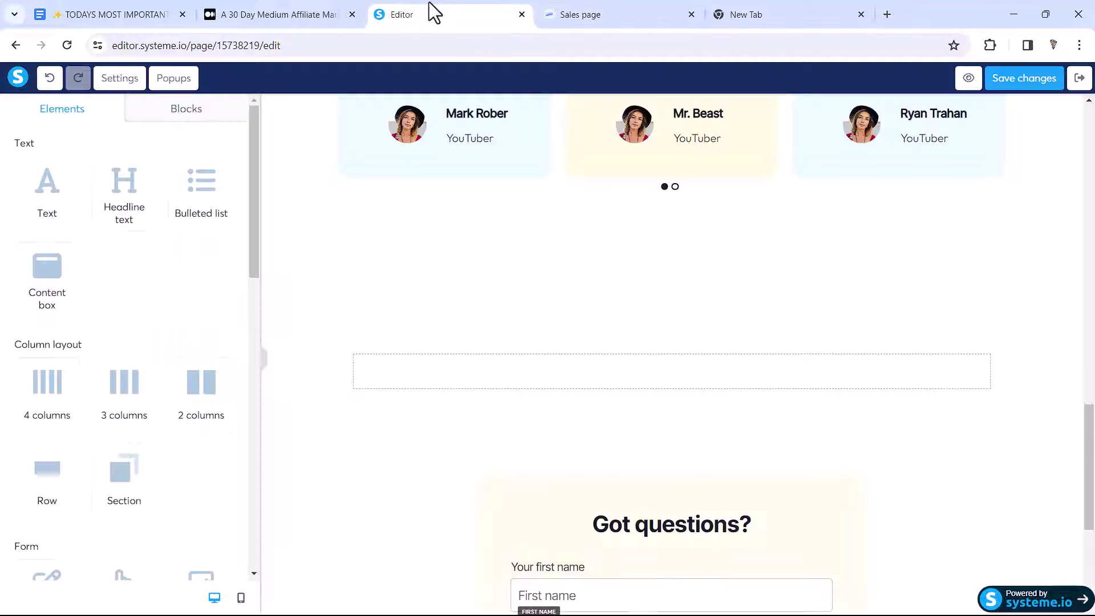
Drag a Carousel element from Media into the new section below the testimonials.
{"action": "scroll", "coordinate": [109, 251], "scroll_direction": "down", "scroll_amount": 5}
{"action": "scroll", "coordinate": [97, 252], "scroll_direction": "up", "scroll_amount": 2}
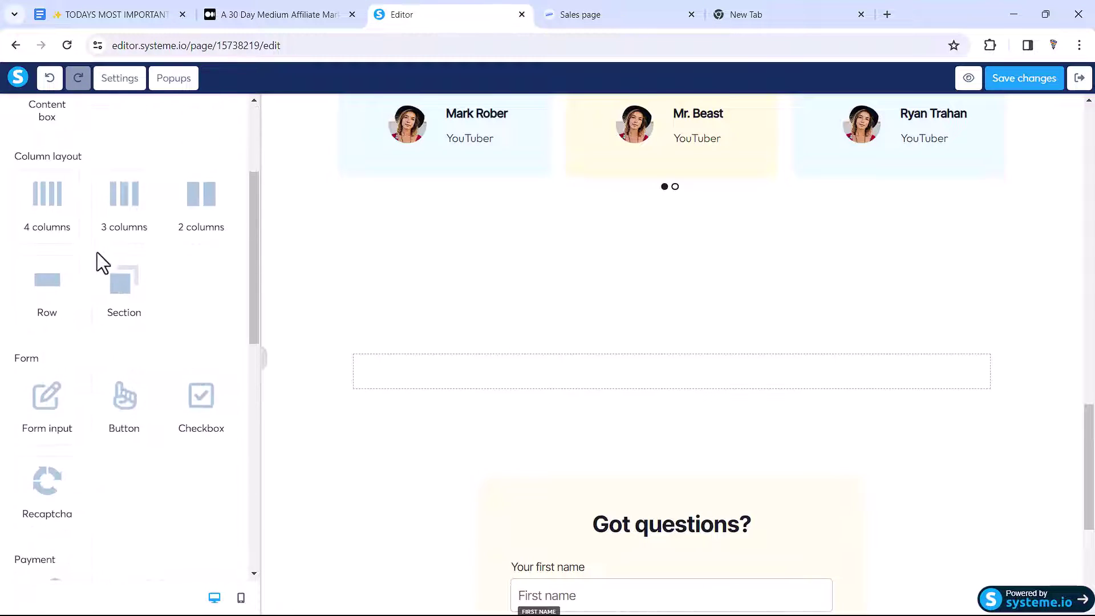
{"action": "scroll", "coordinate": [96, 252], "scroll_direction": "down", "scroll_amount": 8}
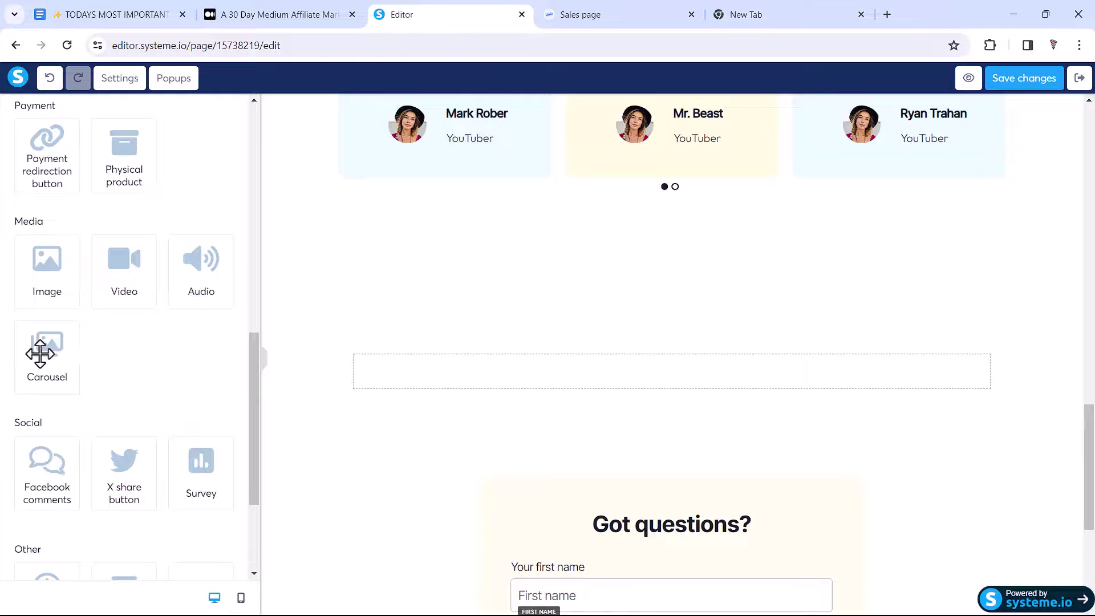
{"action": "left_click_drag", "start_coordinate": [42, 348], "coordinate": [422, 367]}
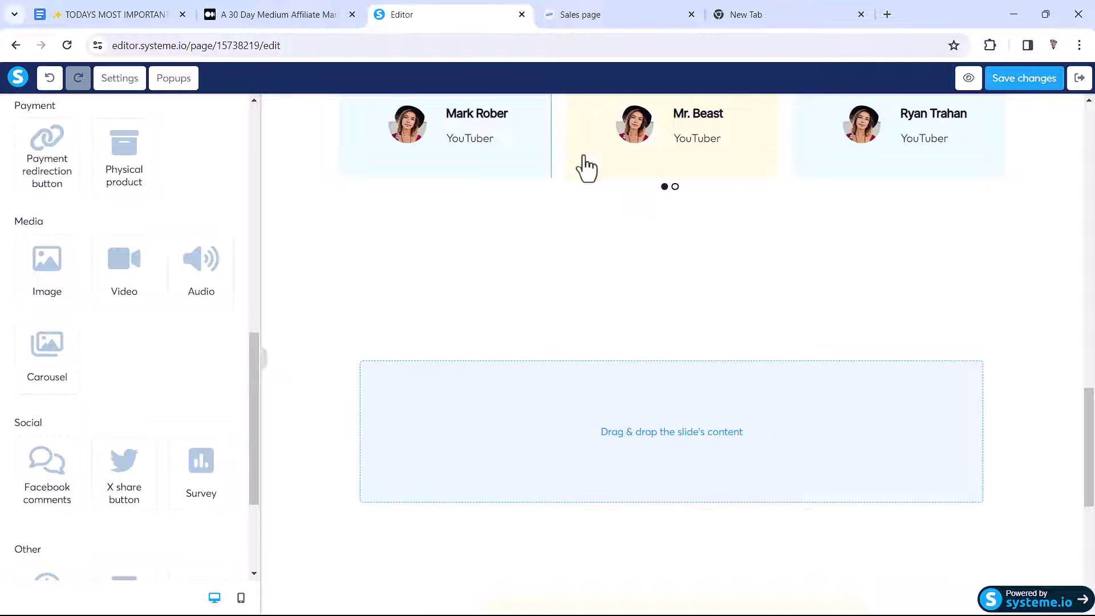
{"action": "scroll", "coordinate": [627, 160], "scroll_direction": "up", "scroll_amount": 1}
{"action": "scroll", "coordinate": [525, 281], "scroll_direction": "up", "scroll_amount": 3}
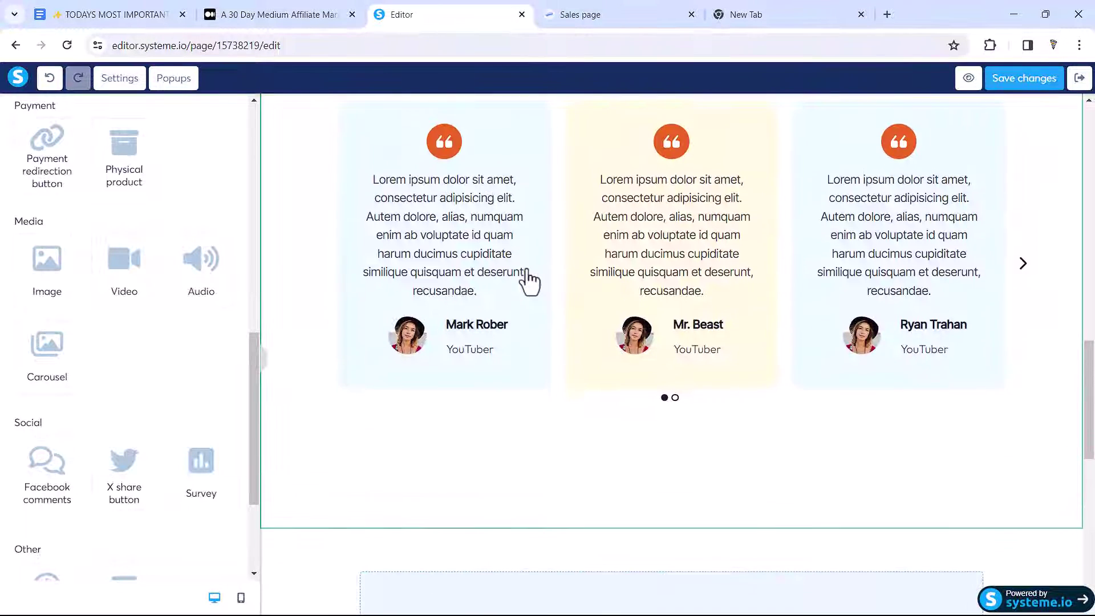
{"action": "scroll", "coordinate": [685, 308], "scroll_direction": "down", "scroll_amount": 3}
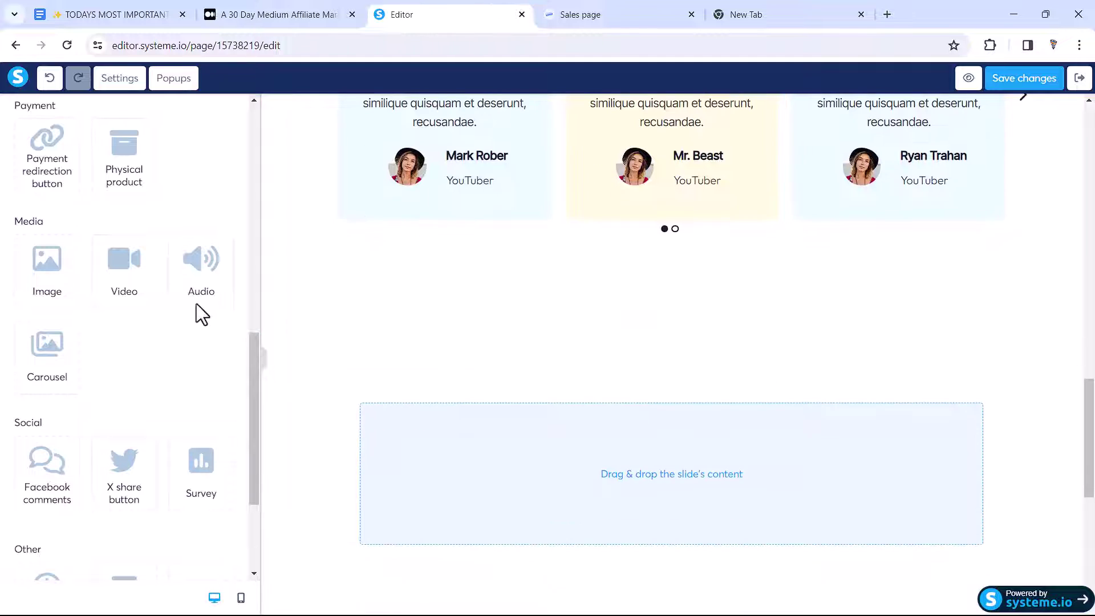
{"action": "scroll", "coordinate": [162, 327], "scroll_direction": "down", "scroll_amount": 3}
{"action": "scroll", "coordinate": [162, 327], "scroll_direction": "up", "scroll_amount": 9}
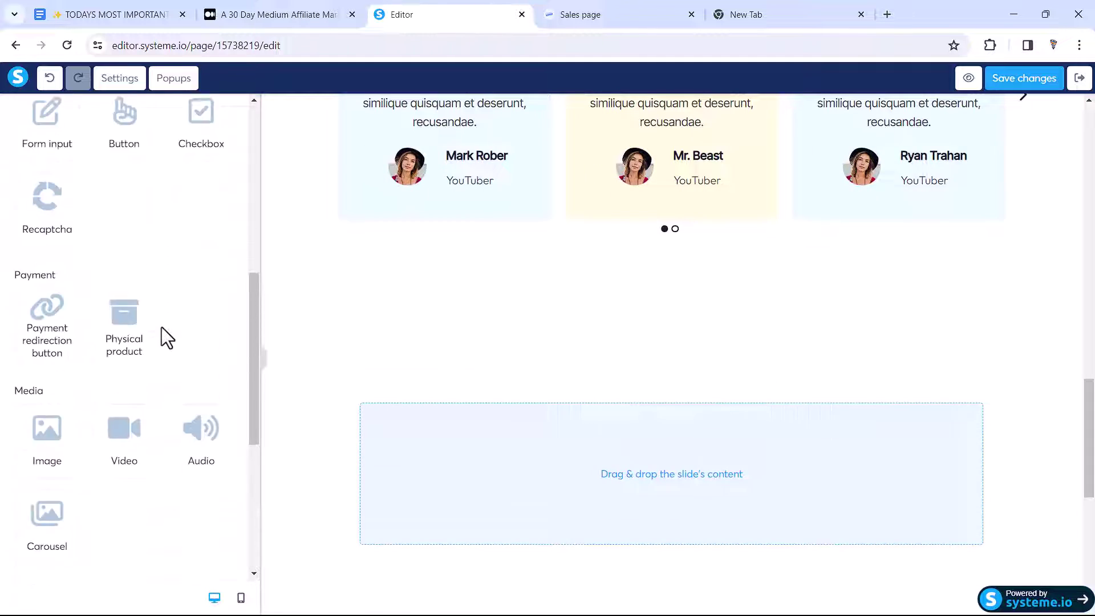
{"action": "scroll", "coordinate": [162, 326], "scroll_direction": "up", "scroll_amount": 3}
Drop a 3 columns layout into the carousel slide and a Row into its first column.
{"action": "left_click_drag", "start_coordinate": [115, 259], "coordinate": [406, 433]}
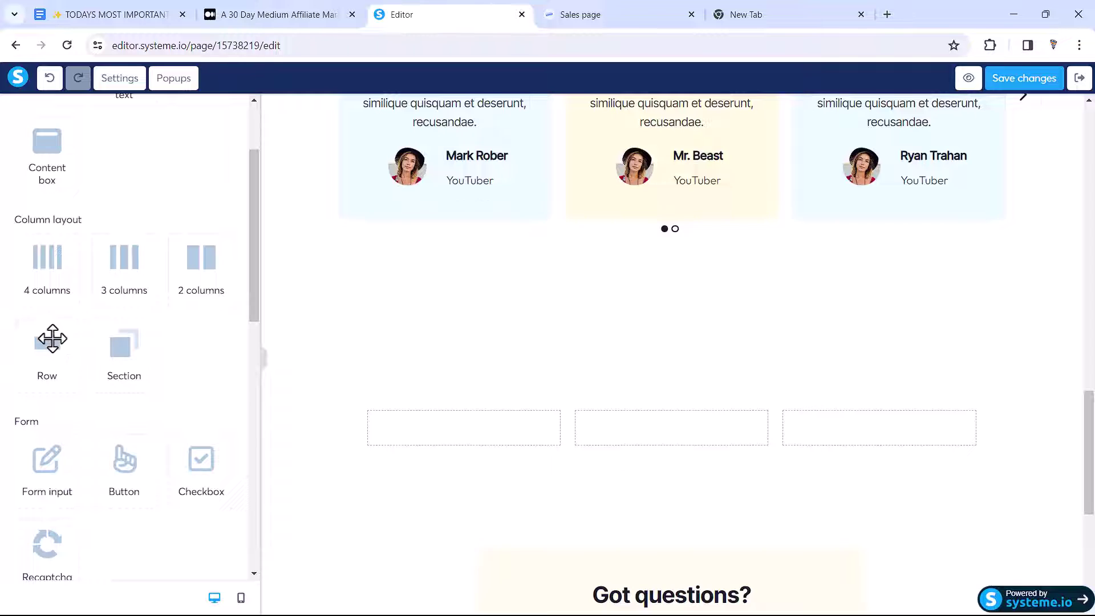
{"action": "left_click_drag", "start_coordinate": [49, 340], "coordinate": [432, 423]}
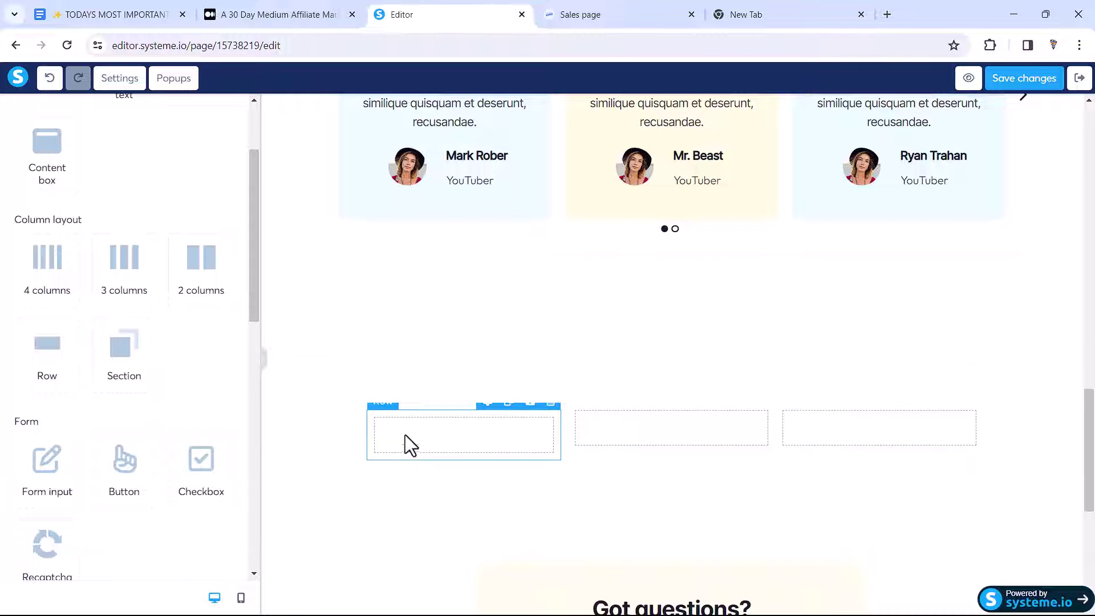
{"action": "scroll", "coordinate": [405, 435], "scroll_direction": "up", "scroll_amount": 5}
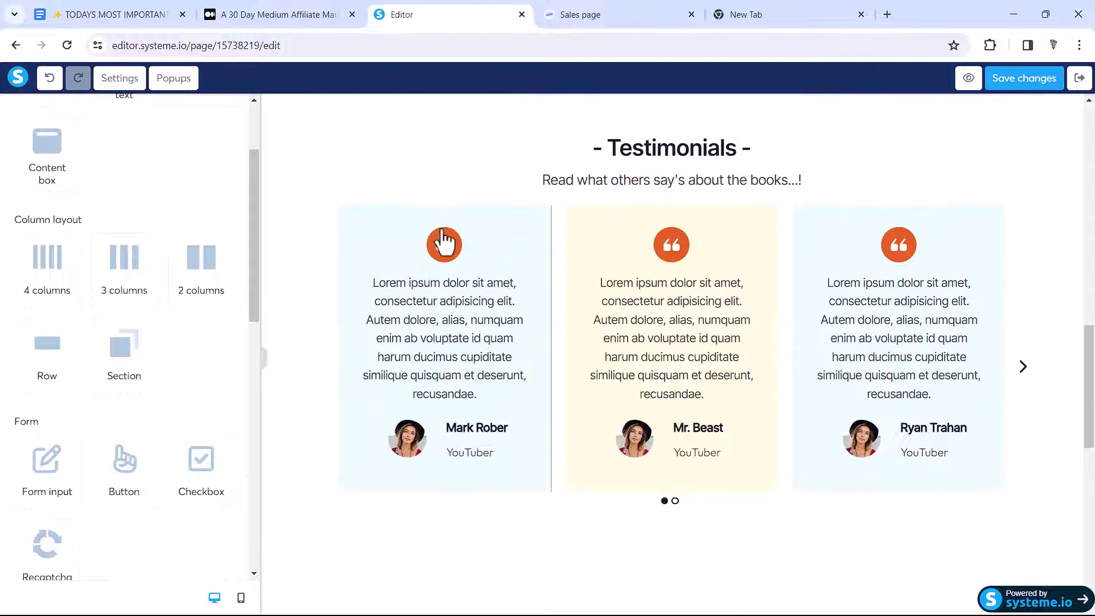
{"action": "mouse_move", "coordinate": [445, 244]}
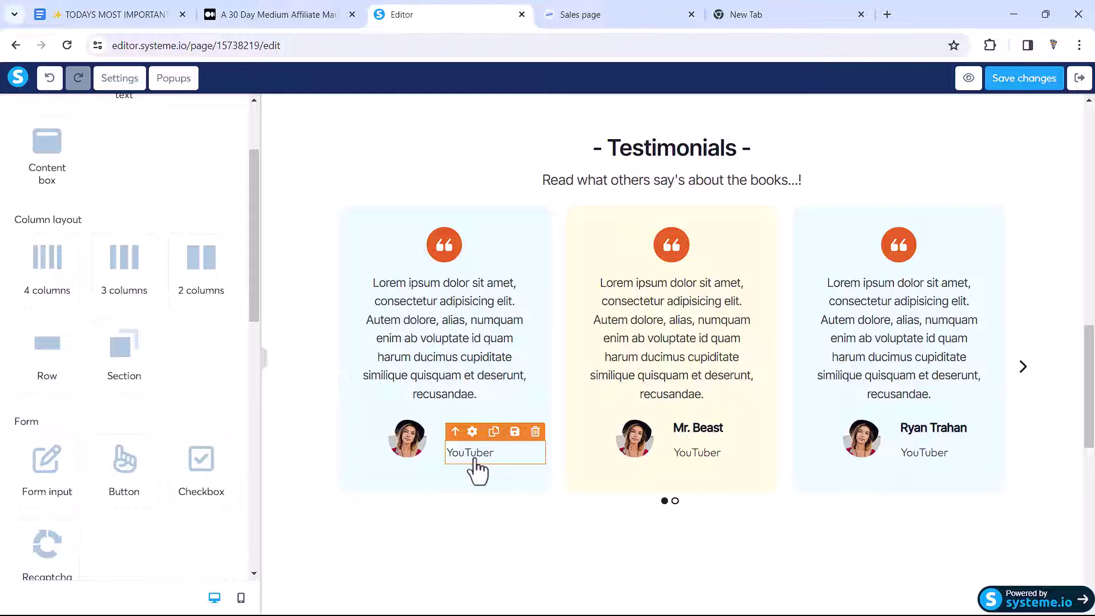
{"action": "scroll", "coordinate": [508, 523], "scroll_direction": "down", "scroll_amount": 8}
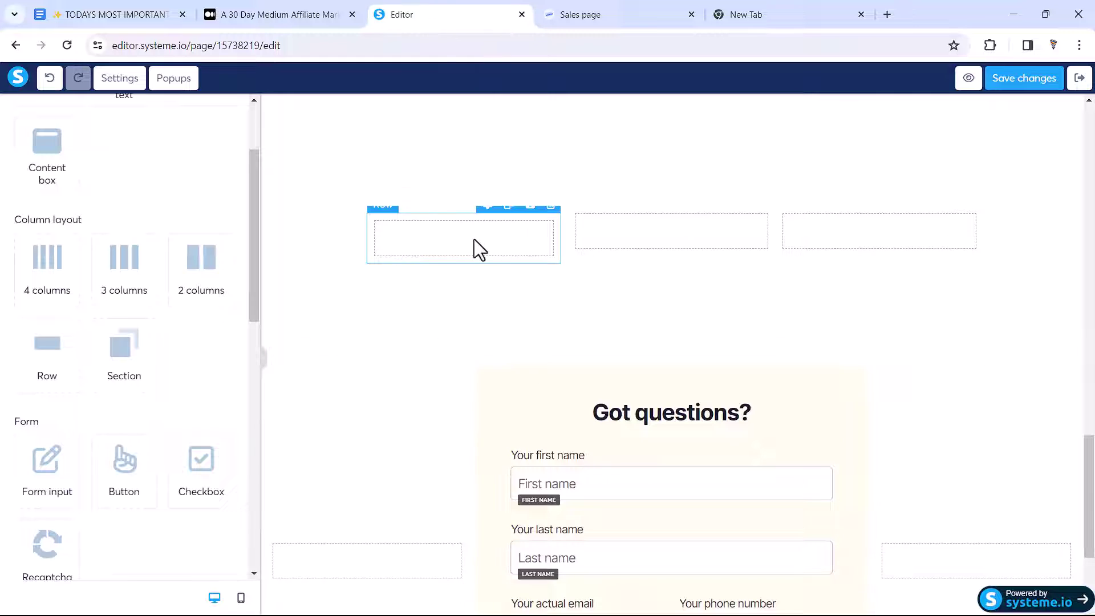
{"action": "scroll", "coordinate": [167, 306], "scroll_direction": "up", "scroll_amount": 3}
{"action": "scroll", "coordinate": [168, 307], "scroll_direction": "down", "scroll_amount": 4}
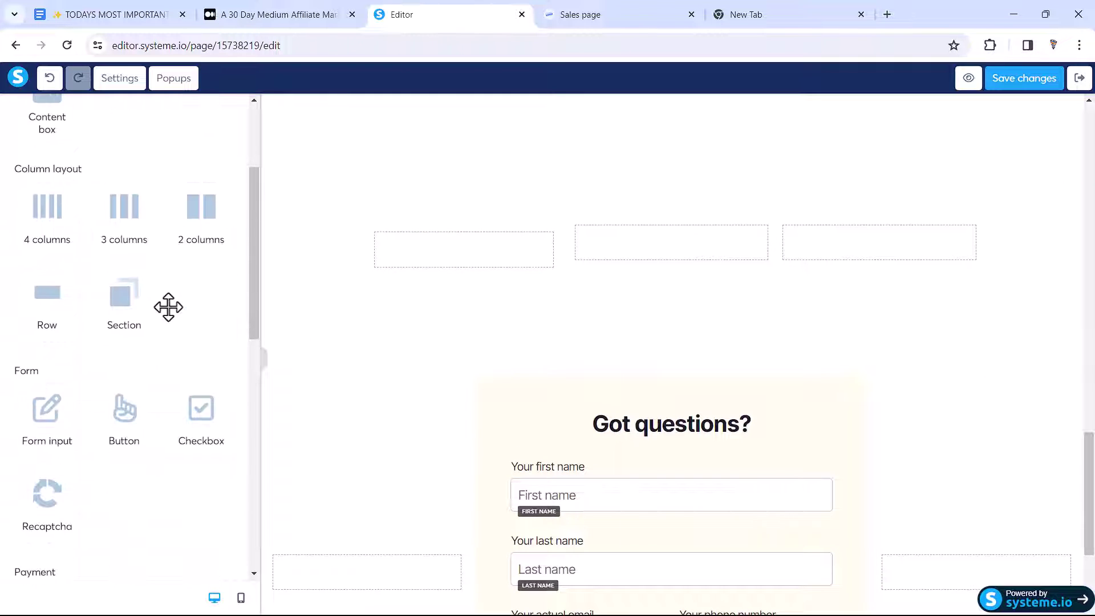
{"action": "scroll", "coordinate": [157, 335], "scroll_direction": "down", "scroll_amount": 4}
{"action": "scroll", "coordinate": [51, 373], "scroll_direction": "down", "scroll_amount": 2}
Stack an Image, a Lorem ipsum Text block and a 2 columns row in the first column.
{"action": "left_click_drag", "start_coordinate": [50, 371], "coordinate": [454, 242]}
{"action": "scroll", "coordinate": [160, 299], "scroll_direction": "up", "scroll_amount": 3}
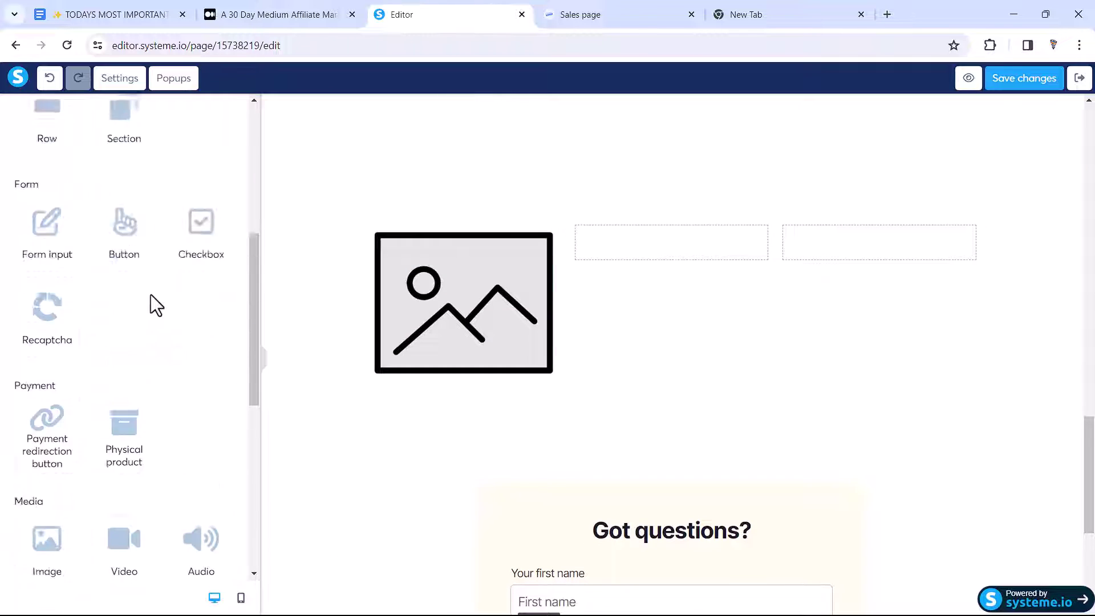
{"action": "scroll", "coordinate": [150, 295], "scroll_direction": "up", "scroll_amount": 5}
{"action": "left_click_drag", "start_coordinate": [51, 195], "coordinate": [440, 360]}
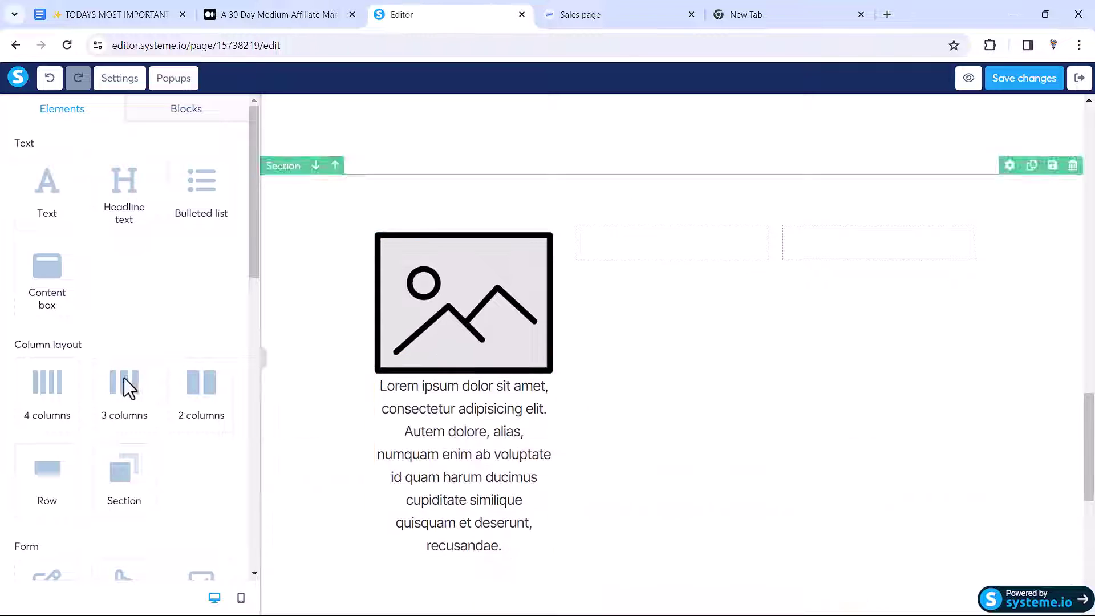
{"action": "scroll", "coordinate": [126, 386], "scroll_direction": "down", "scroll_amount": 4}
{"action": "scroll", "coordinate": [124, 386], "scroll_direction": "up", "scroll_amount": 1}
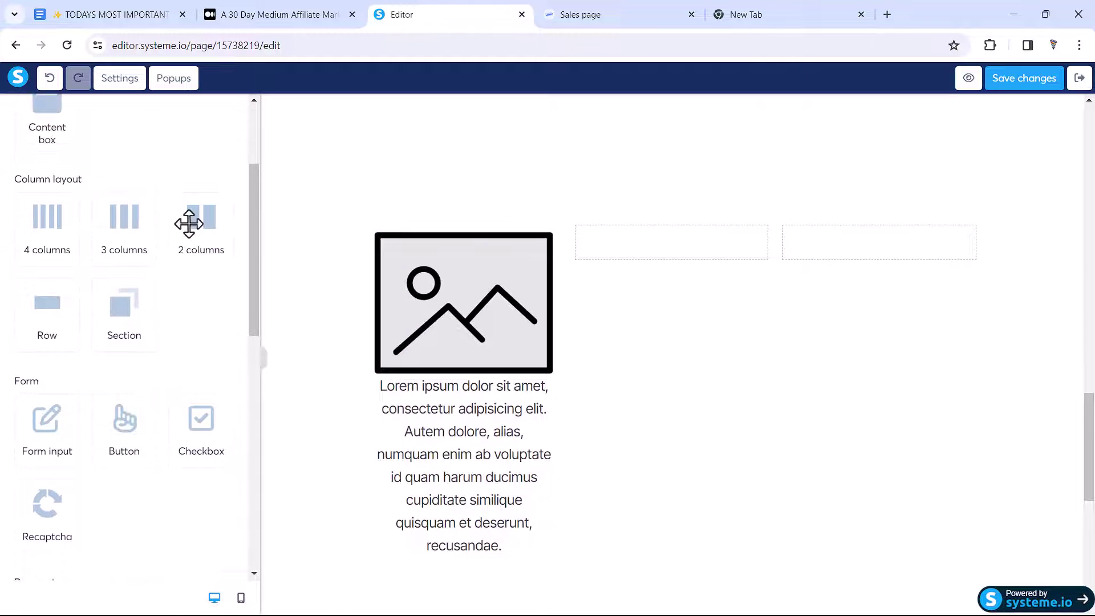
{"action": "left_click_drag", "start_coordinate": [188, 222], "coordinate": [444, 536]}
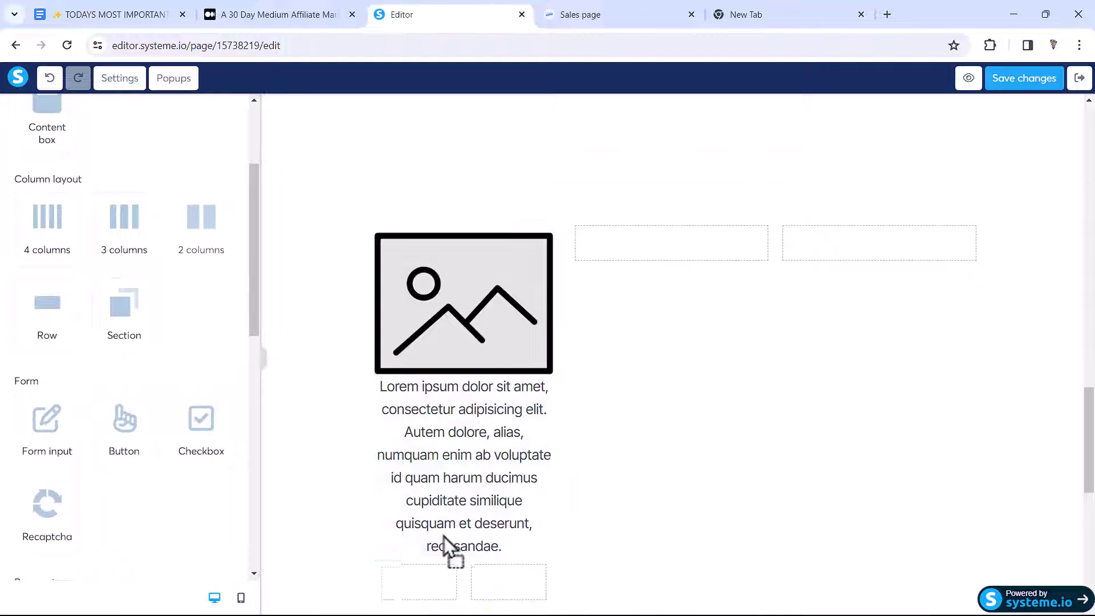
{"action": "scroll", "coordinate": [433, 485], "scroll_direction": "down", "scroll_amount": 2}
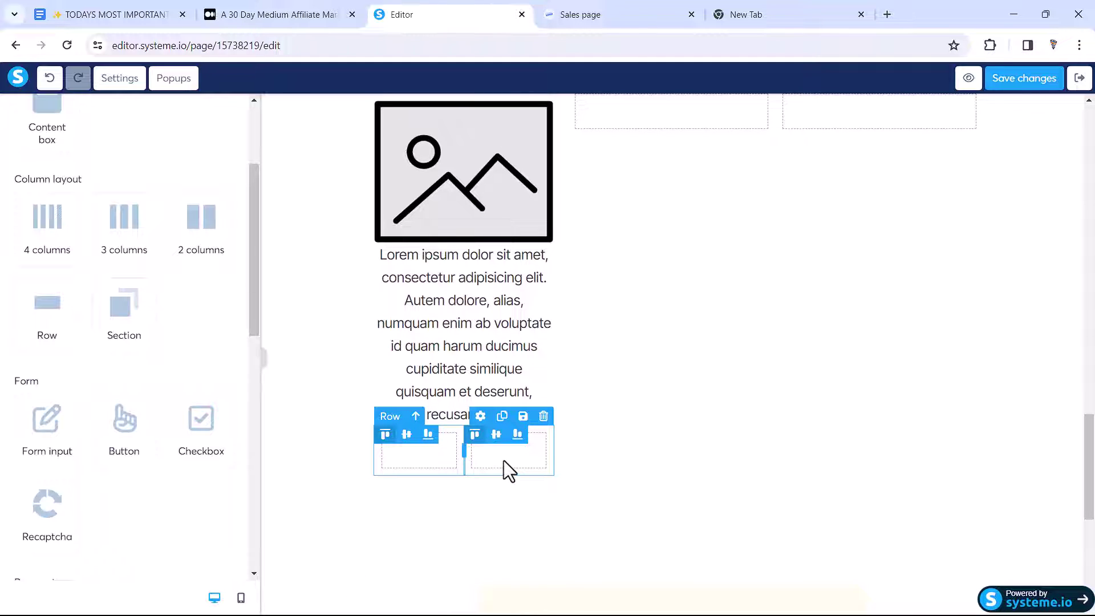
Narrow the left column of the two-column row under the card text.
{"action": "left_click", "coordinate": [416, 461]}
{"action": "scroll", "coordinate": [409, 458], "scroll_direction": "up", "scroll_amount": 1}
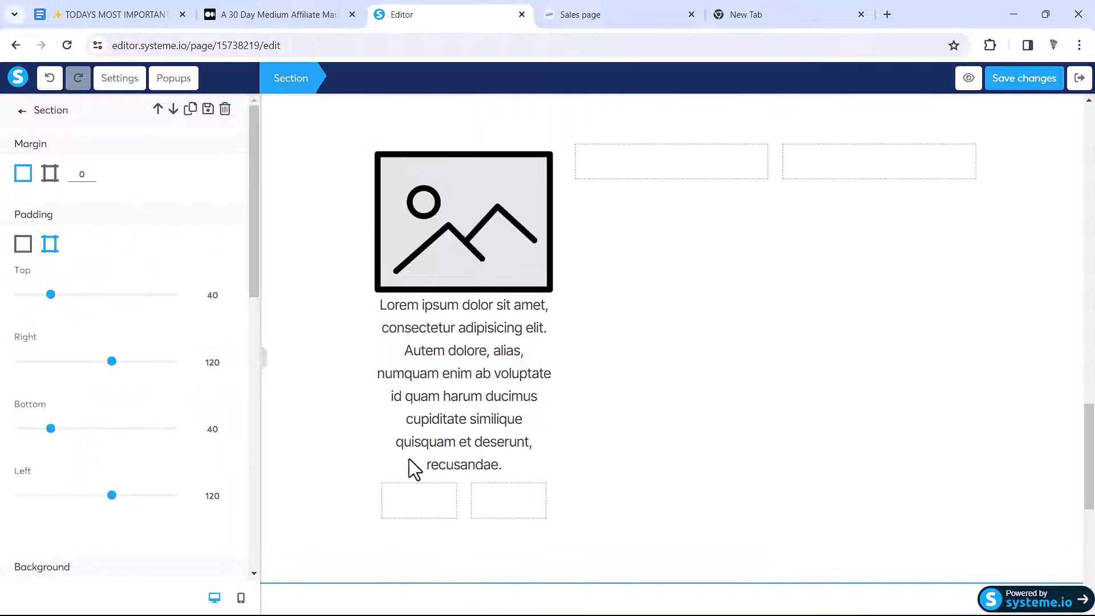
{"action": "left_click", "coordinate": [429, 505]}
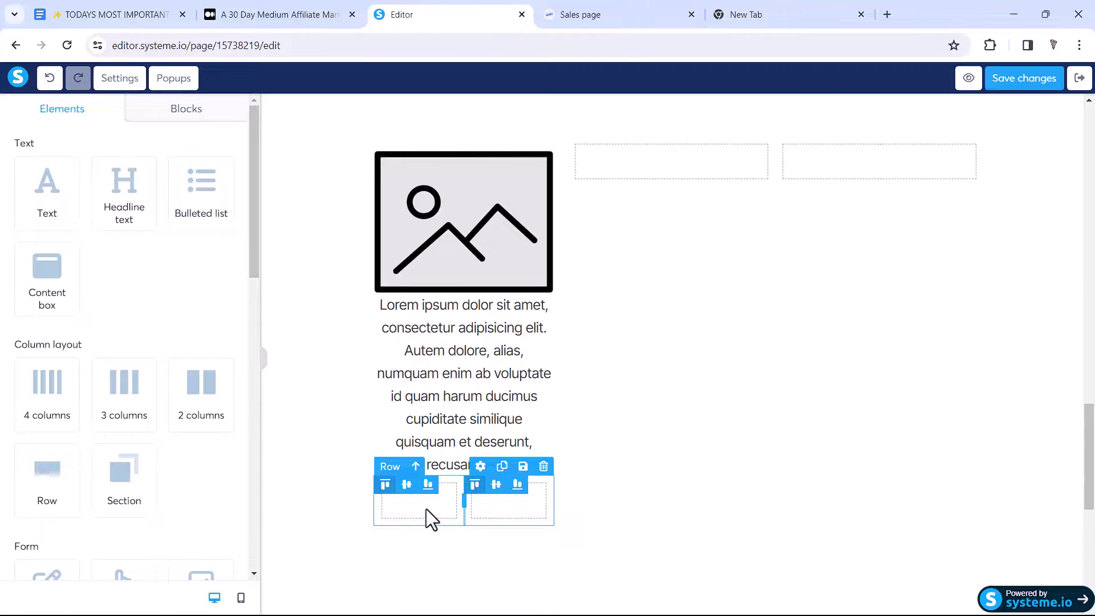
{"action": "left_click_drag", "start_coordinate": [466, 503], "coordinate": [419, 502]}
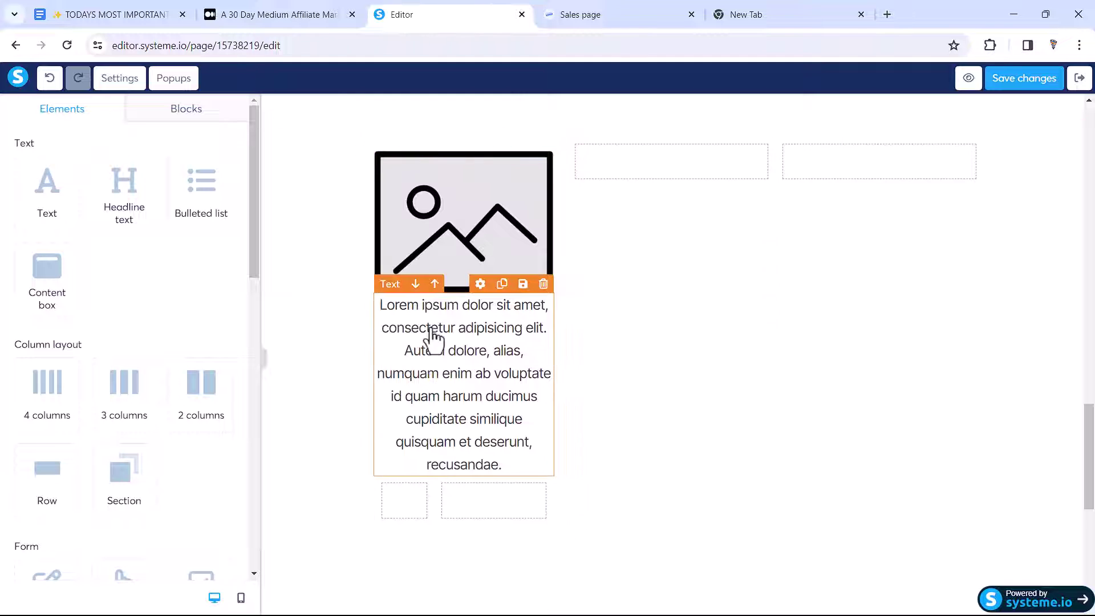
Place a small Image on the left and a Headline with Text on the right.
{"action": "scroll", "coordinate": [122, 425], "scroll_direction": "down", "scroll_amount": 8}
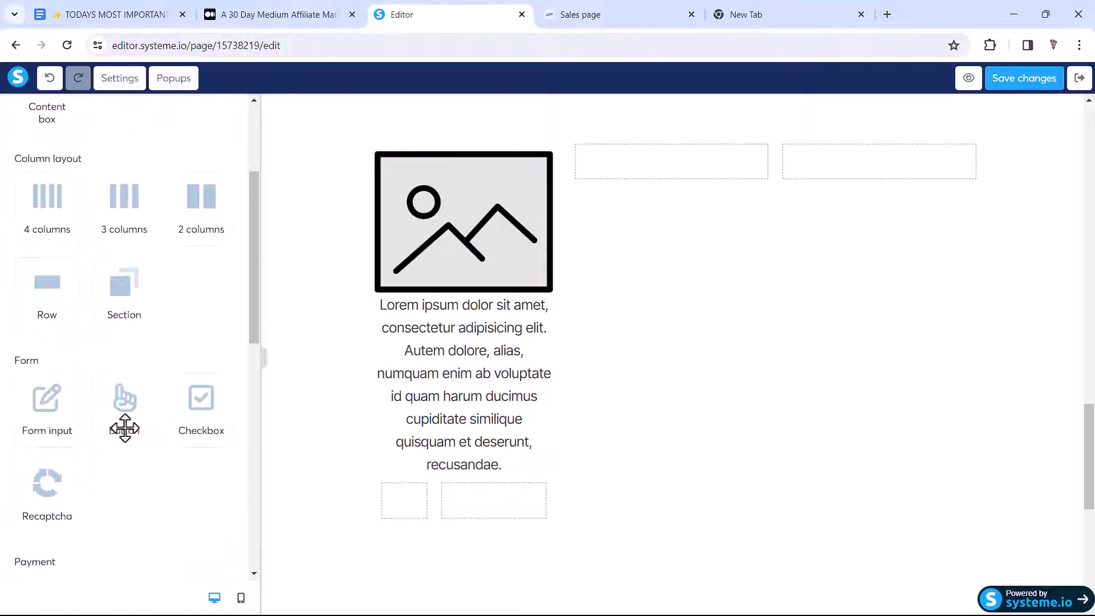
{"action": "left_click_drag", "start_coordinate": [58, 447], "coordinate": [410, 502]}
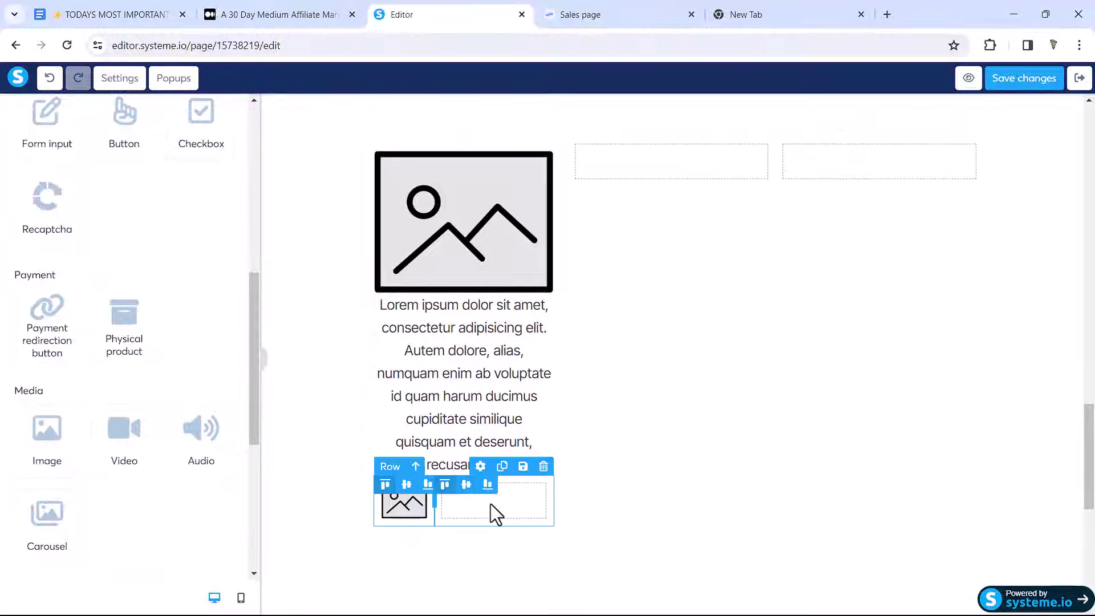
{"action": "scroll", "coordinate": [137, 374], "scroll_direction": "up", "scroll_amount": 8}
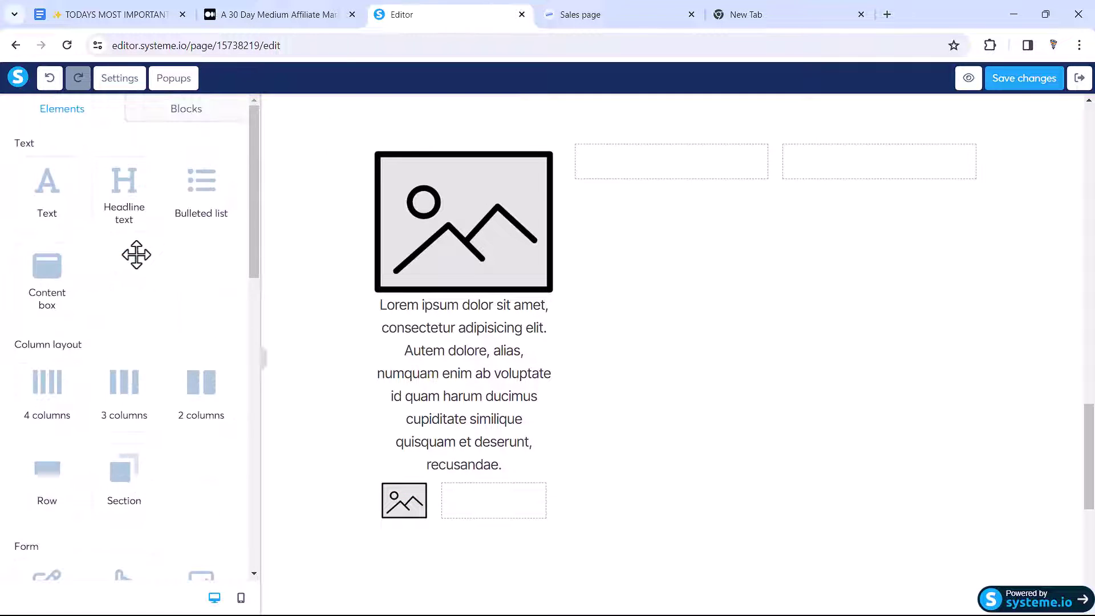
{"action": "left_click_drag", "start_coordinate": [123, 181], "coordinate": [473, 494]}
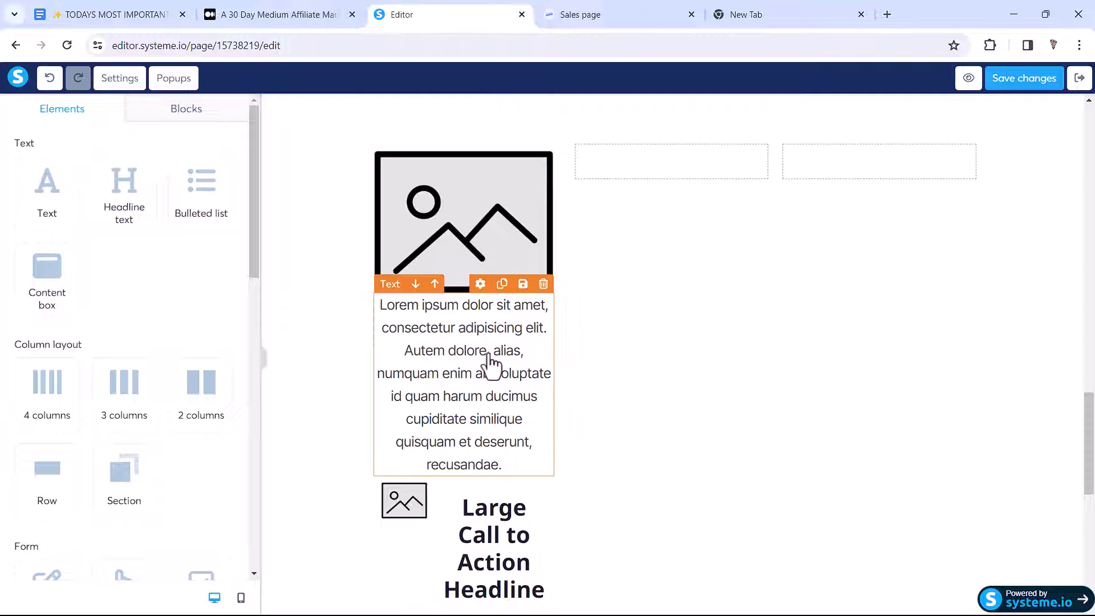
{"action": "scroll", "coordinate": [490, 366], "scroll_direction": "down", "scroll_amount": 6}
{"action": "left_click_drag", "start_coordinate": [42, 185], "coordinate": [501, 227]}
{"action": "scroll", "coordinate": [501, 227], "scroll_direction": "up", "scroll_amount": 7}
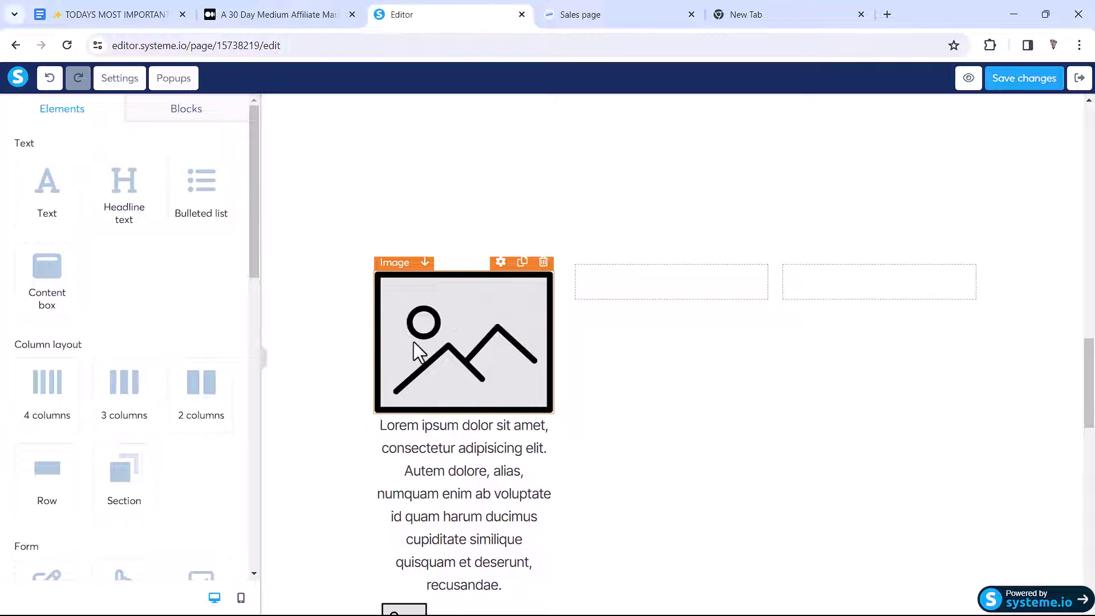
Swap the first card's large placeholder picture for the uploaded Group47259.png quote icon.
{"action": "left_click", "coordinate": [437, 339]}
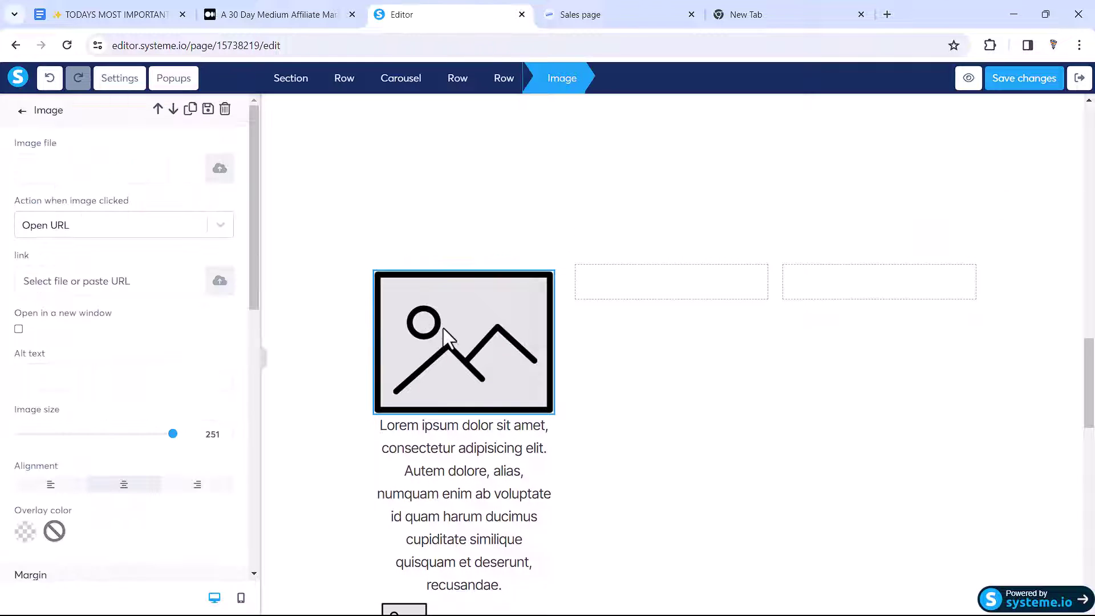
{"action": "left_click", "coordinate": [220, 171]}
{"action": "left_click", "coordinate": [595, 195]}
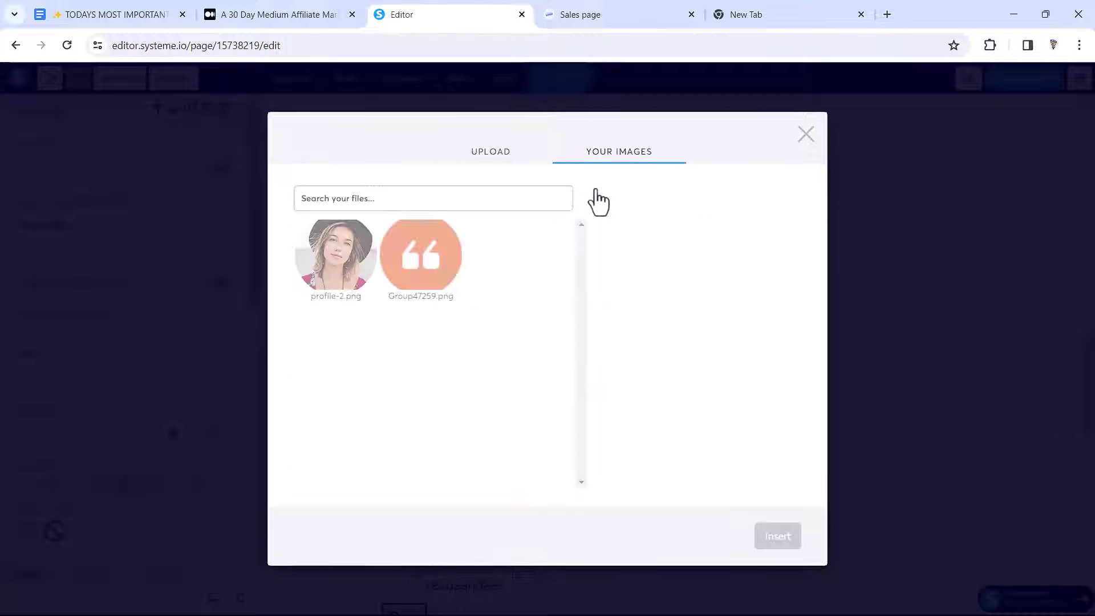
{"action": "left_click", "coordinate": [429, 255]}
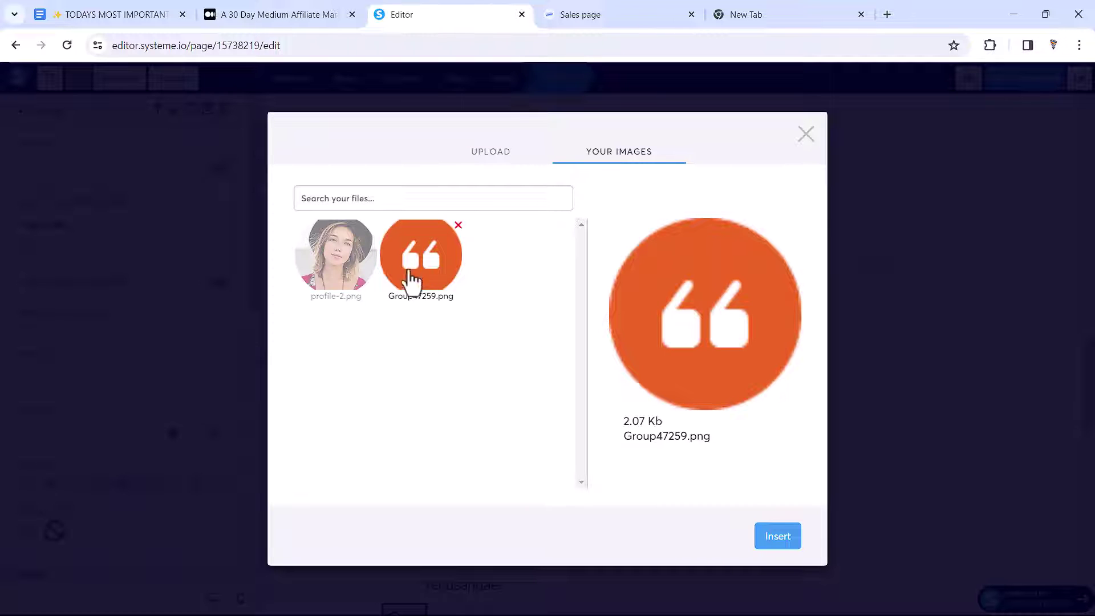
{"action": "left_click", "coordinate": [774, 540]}
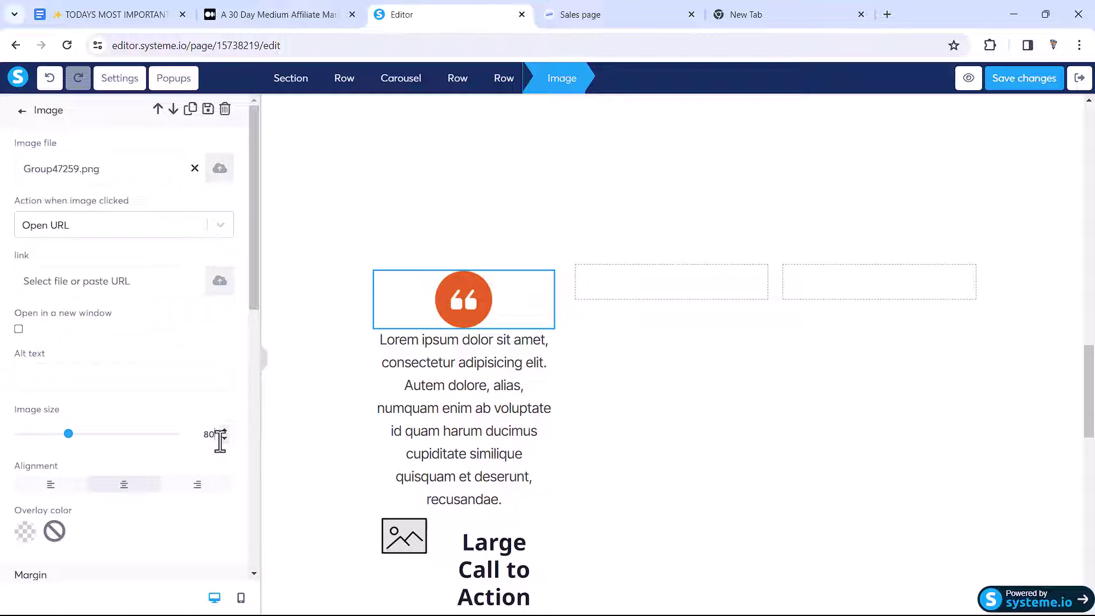
{"action": "left_click_drag", "start_coordinate": [218, 434], "coordinate": [168, 427]}
Shrink the quote icon to 50 and set the paragraph to the custom InterTightRegular font.
{"action": "type", "text": "50"}
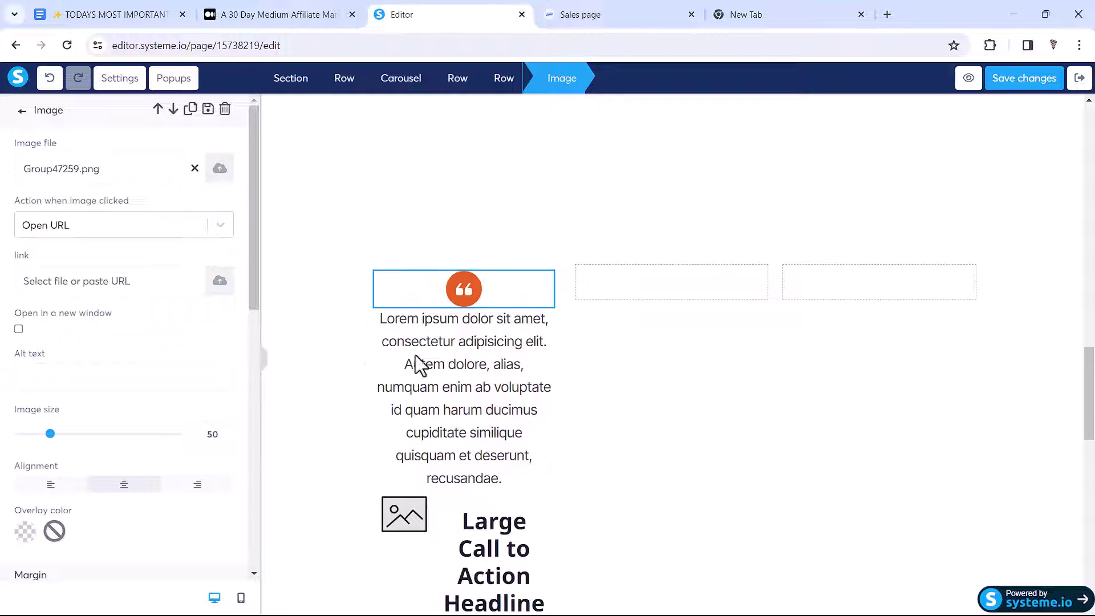
{"action": "left_click", "coordinate": [453, 362]}
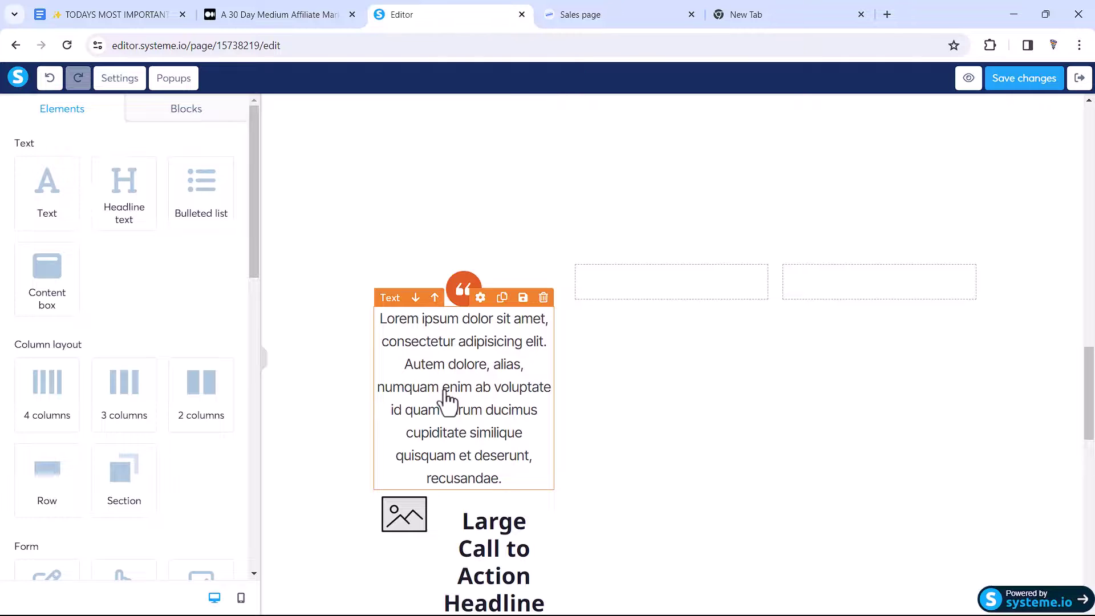
{"action": "left_click", "coordinate": [448, 403]}
{"action": "left_click", "coordinate": [55, 308]}
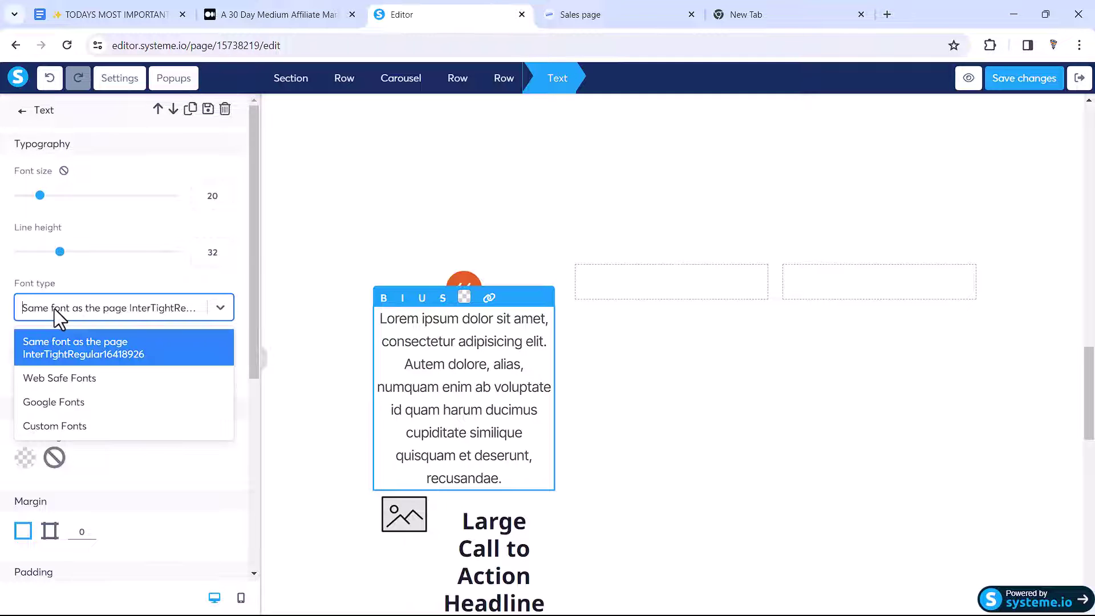
{"action": "left_click", "coordinate": [60, 415]}
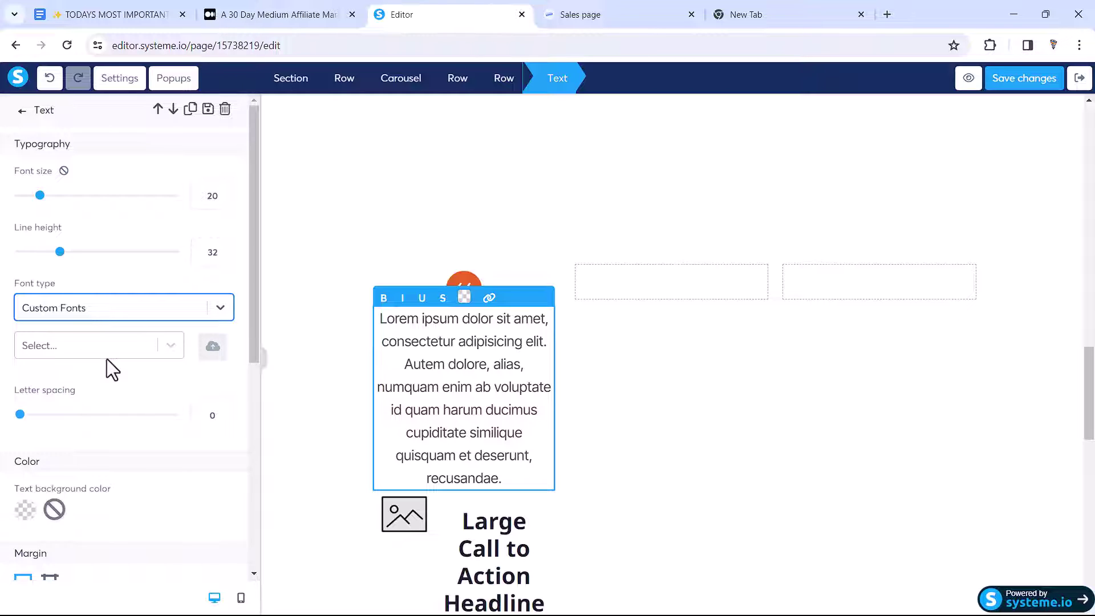
{"action": "left_click", "coordinate": [88, 350]}
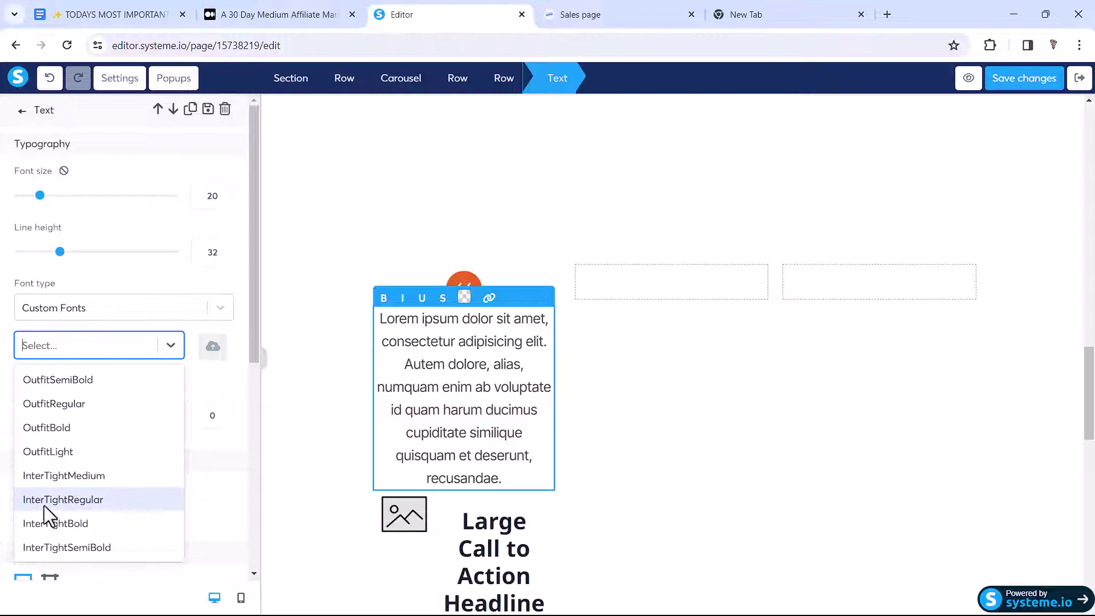
{"action": "left_click", "coordinate": [73, 501]}
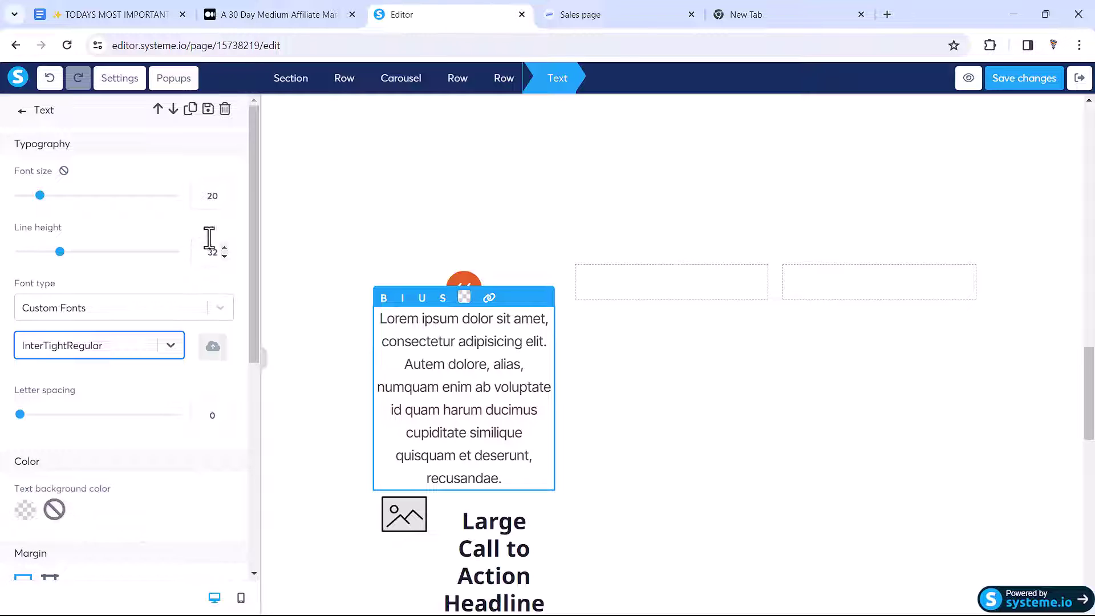
Lower the paragraph's font size to 17 and line height to 26.
{"action": "left_click", "coordinate": [224, 200]}
{"action": "left_click", "coordinate": [224, 199]}
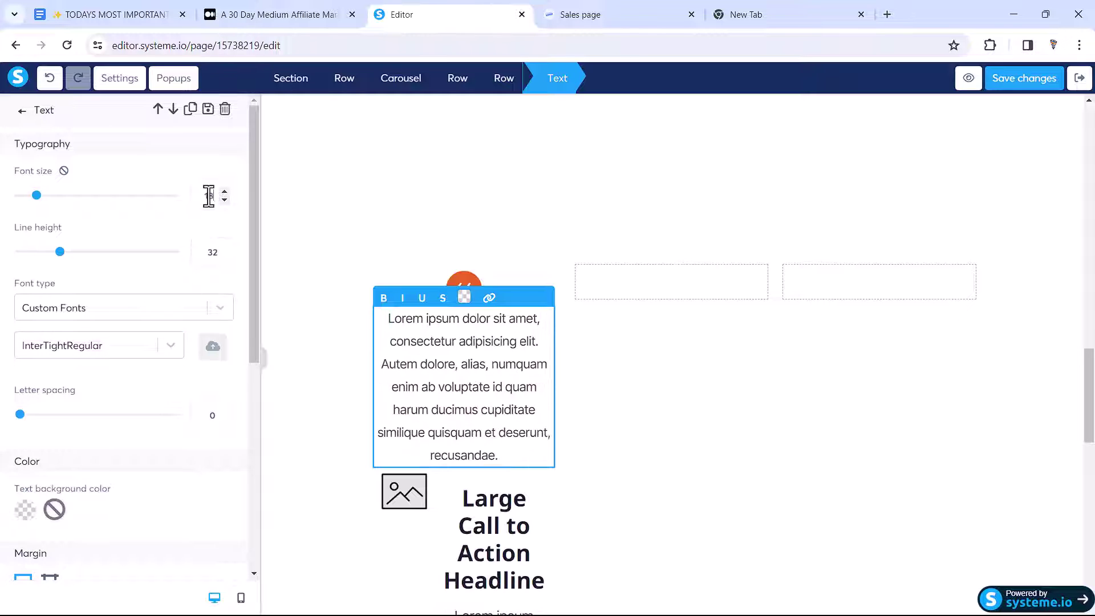
{"action": "left_click", "coordinate": [224, 200]}
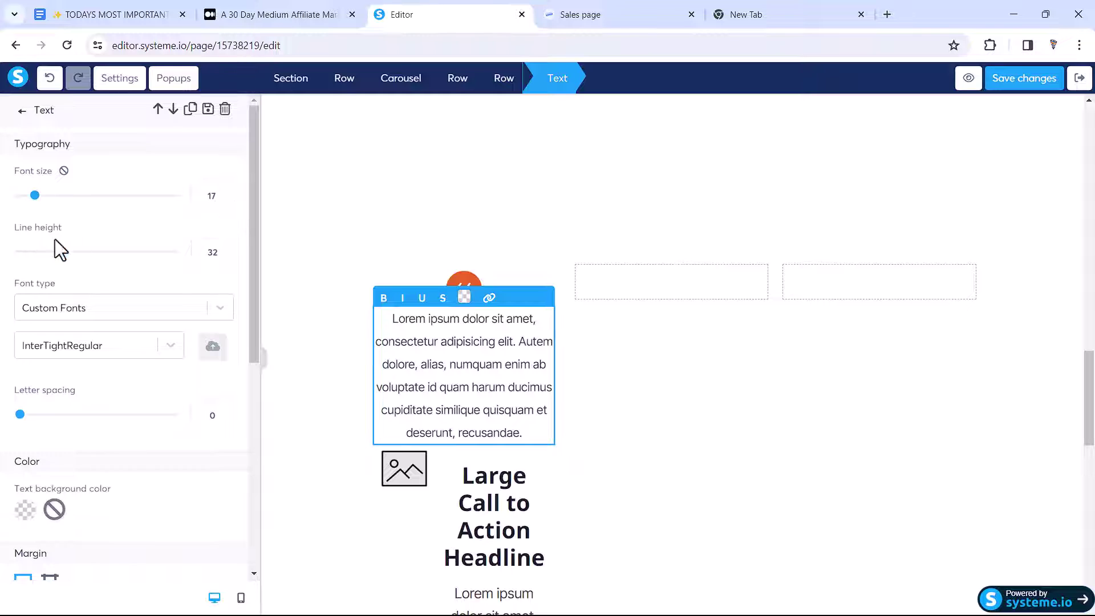
{"action": "left_click", "coordinate": [224, 256]}
{"action": "left_click", "coordinate": [224, 257]}
{"action": "left_click", "coordinate": [224, 256]}
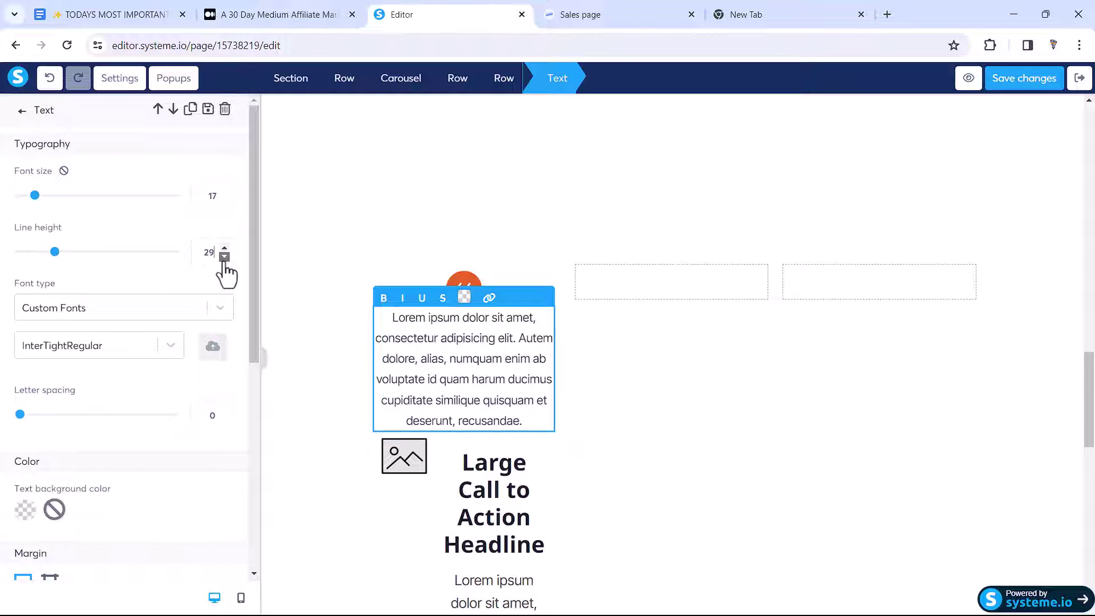
{"action": "left_click", "coordinate": [224, 256]}
{"action": "left_click", "coordinate": [224, 257]}
{"action": "left_click", "coordinate": [224, 257]}
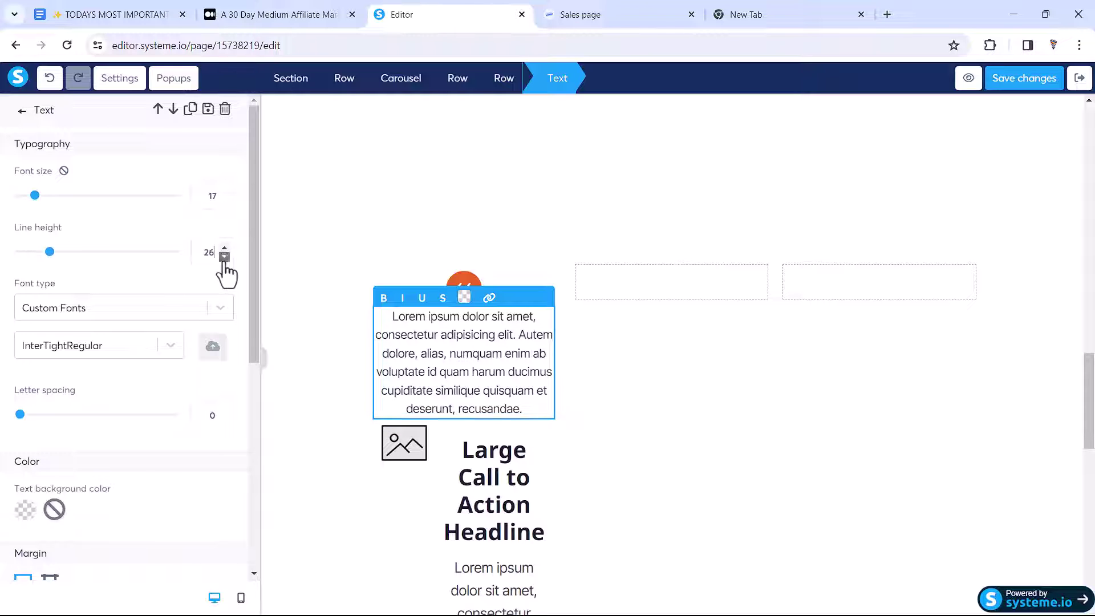
{"action": "left_click", "coordinate": [321, 315]}
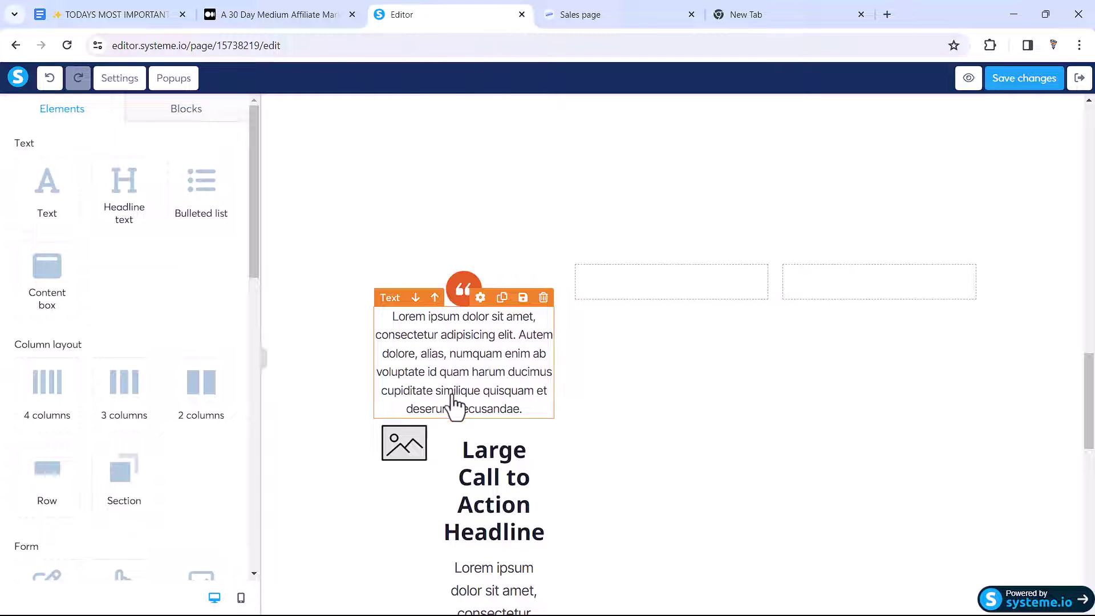
{"action": "left_click", "coordinate": [393, 450]}
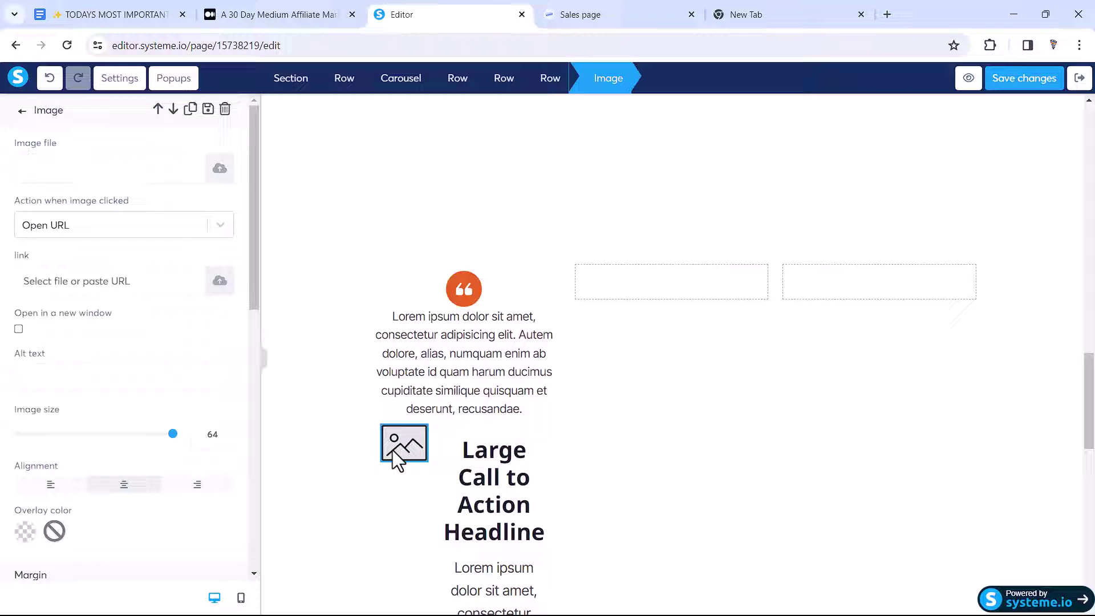
Insert the uploaded profile-2.png portrait into the small image beside the first card's headline.
{"action": "left_click", "coordinate": [218, 173]}
{"action": "left_click", "coordinate": [599, 189]}
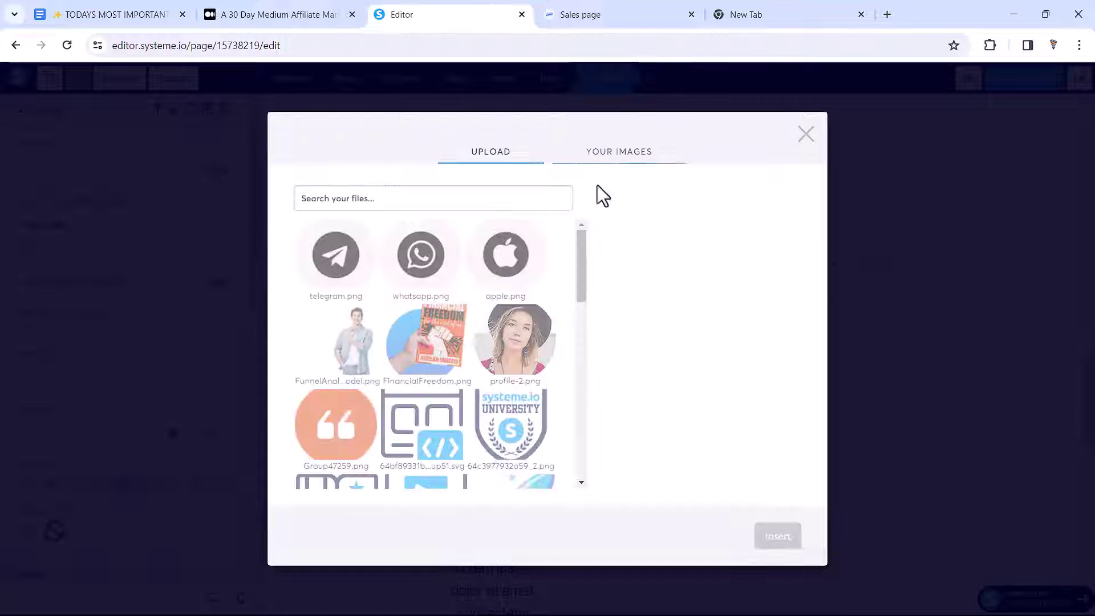
{"action": "left_click", "coordinate": [516, 338]}
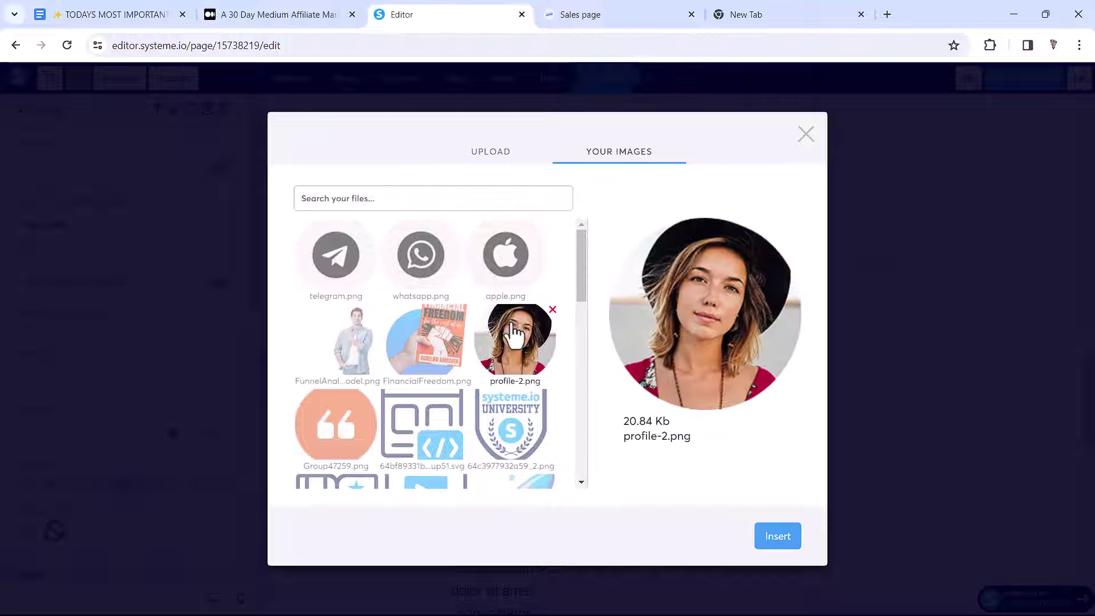
{"action": "left_click", "coordinate": [766, 541]}
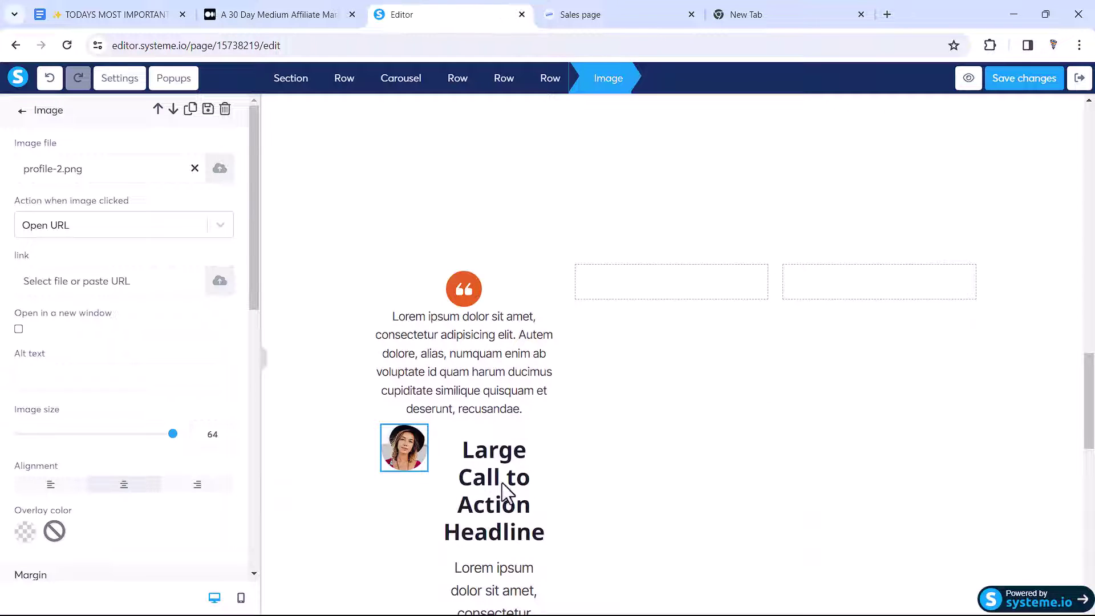
{"action": "left_click", "coordinate": [503, 489]}
Replace the headline text beside the photo with the testimonial author's name.
{"action": "double_click", "coordinate": [505, 491]}
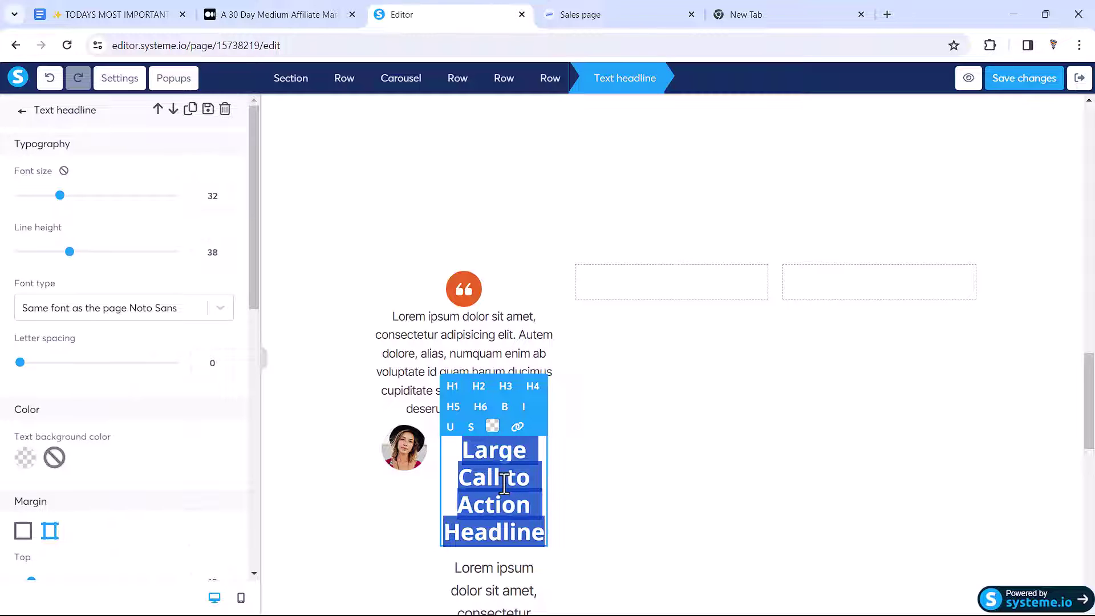
{"action": "type", "text": "Mark Ro"}
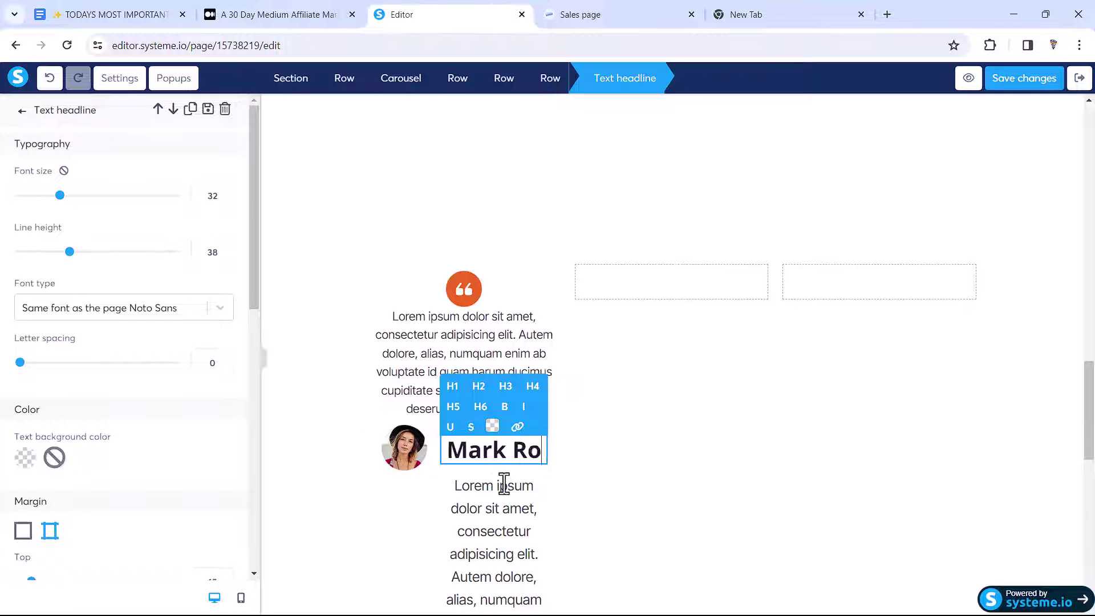
{"action": "type", "text": "bbe"}
{"action": "key", "text": "BackSpace"}
{"action": "key", "text": "BackSpace"}
{"action": "type", "text": "er"}
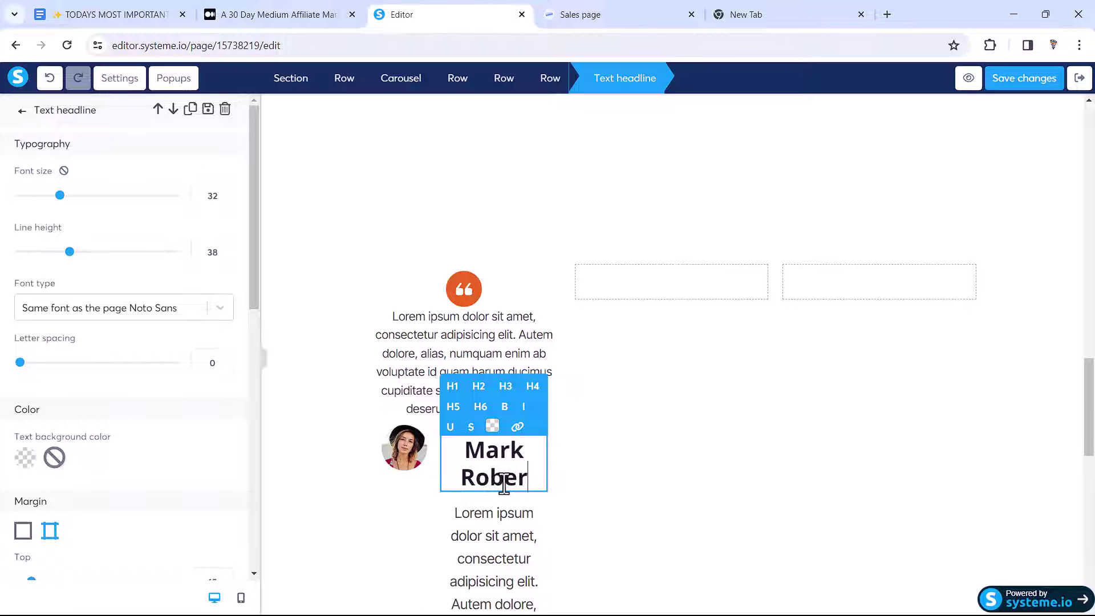
Style the name in custom font InterTightSemiBold at size 20, left-aligned.
{"action": "left_click", "coordinate": [109, 310]}
{"action": "left_click", "coordinate": [77, 404]}
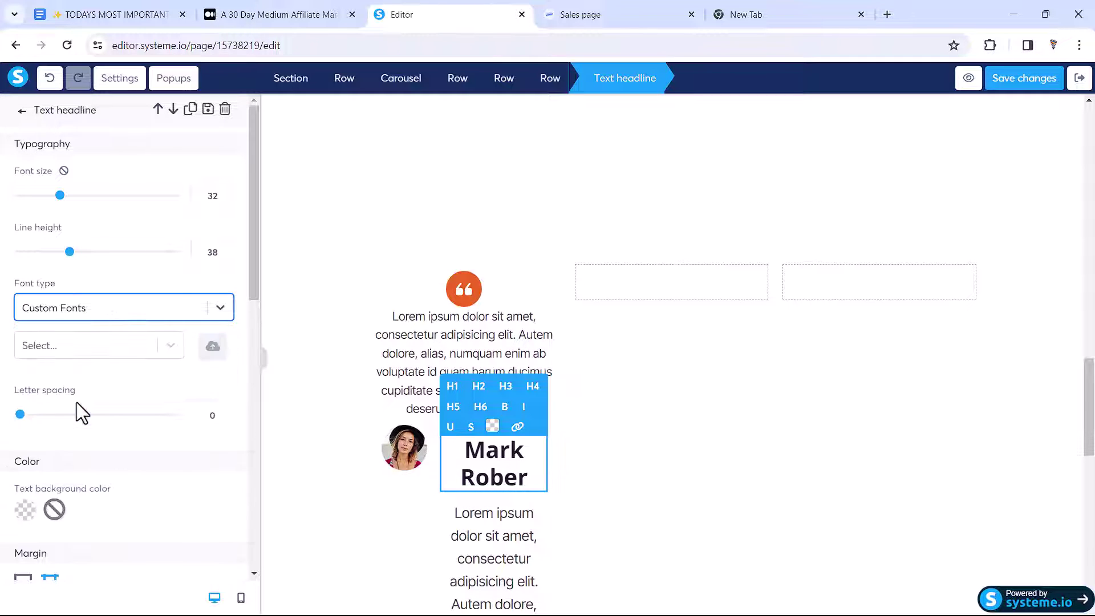
{"action": "left_click", "coordinate": [100, 342]}
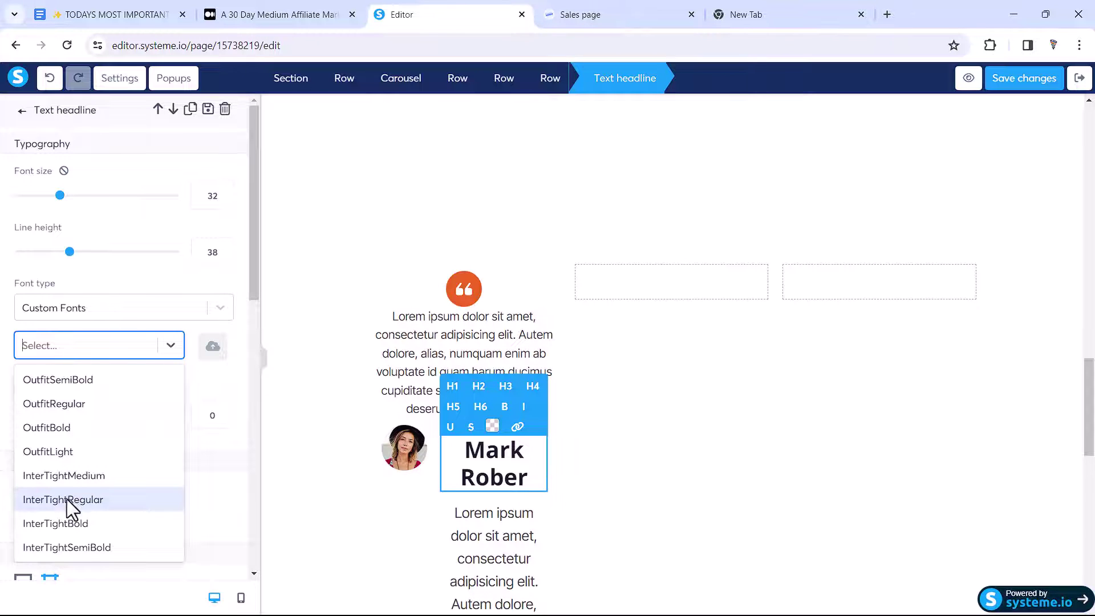
{"action": "left_click", "coordinate": [78, 545]}
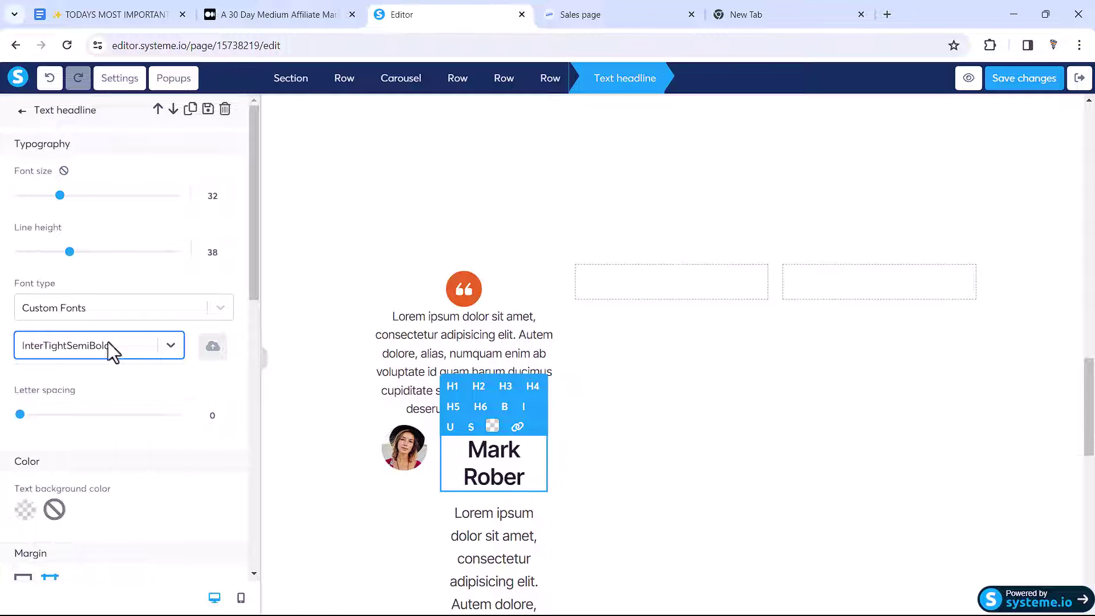
{"action": "double_click", "coordinate": [210, 196]}
{"action": "type", "text": "20"}
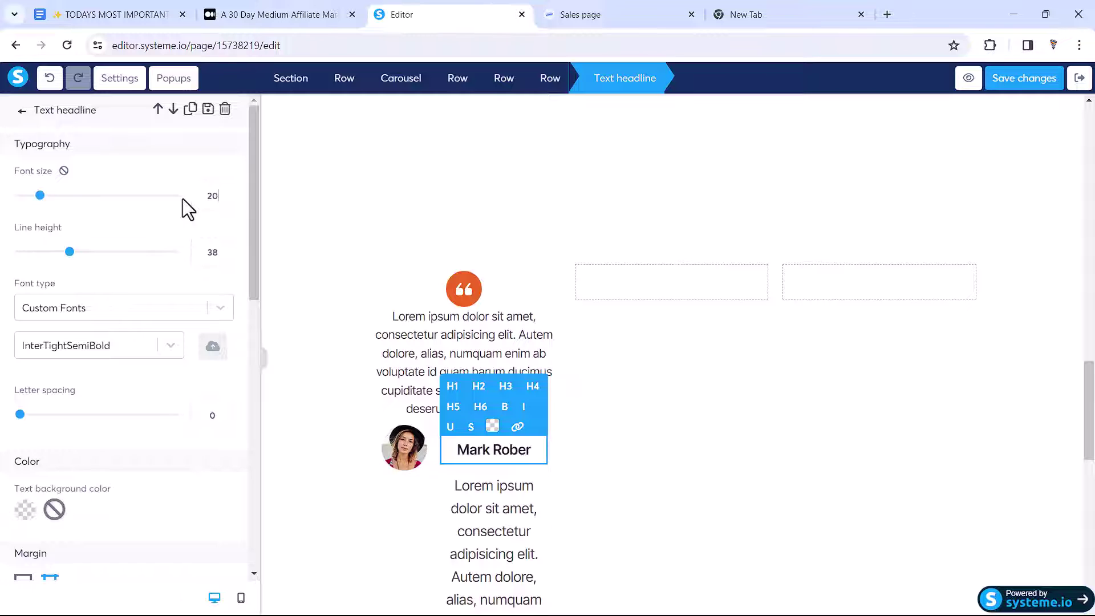
{"action": "scroll", "coordinate": [135, 406], "scroll_direction": "down", "scroll_amount": 5}
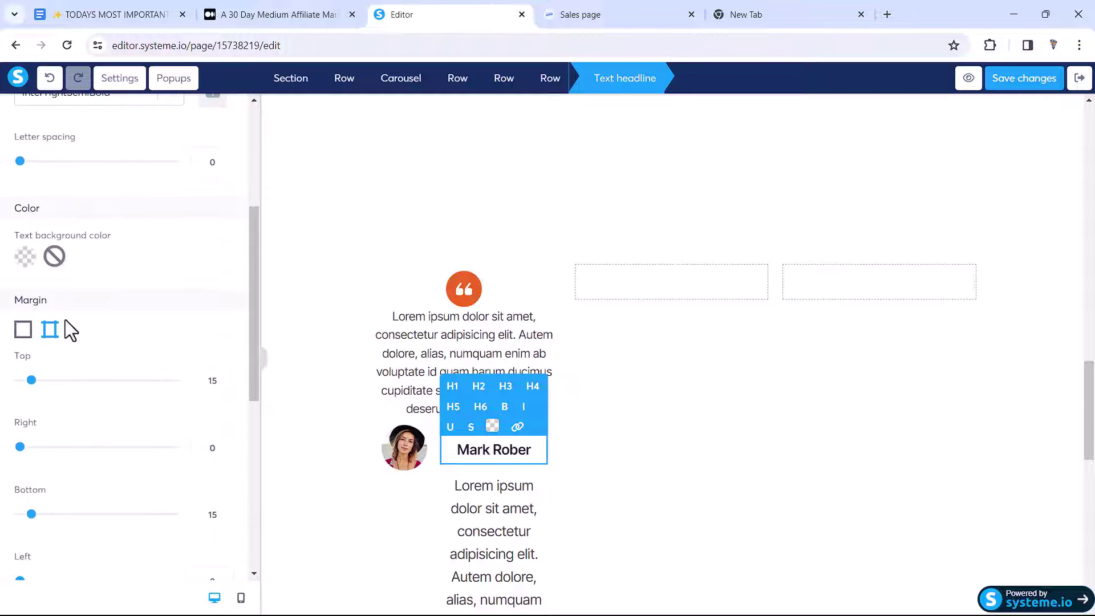
{"action": "scroll", "coordinate": [65, 320], "scroll_direction": "down", "scroll_amount": 4}
{"action": "left_click", "coordinate": [51, 495]}
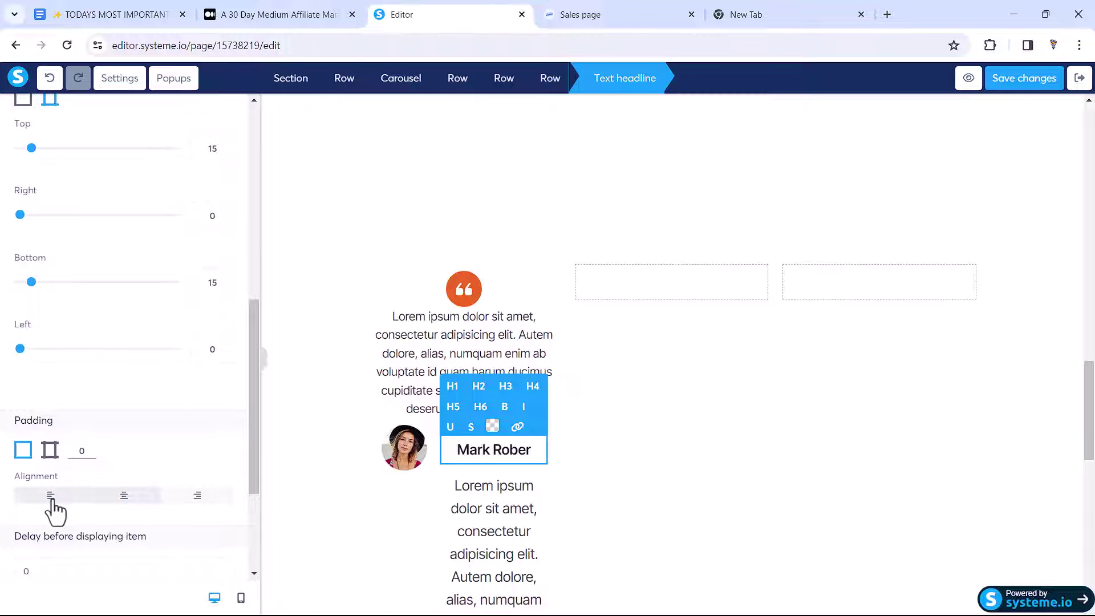
Replace the paragraph under the name with the word 'YouTuber'.
{"action": "left_click", "coordinate": [502, 528]}
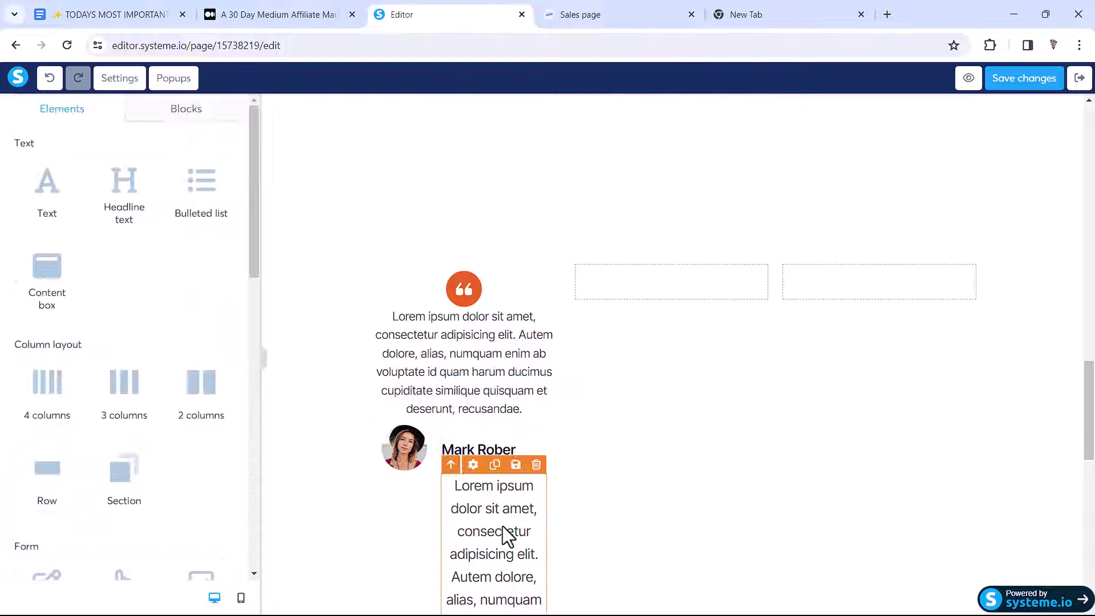
{"action": "left_click", "coordinate": [500, 520]}
{"action": "scroll", "coordinate": [499, 516], "scroll_direction": "down", "scroll_amount": 3}
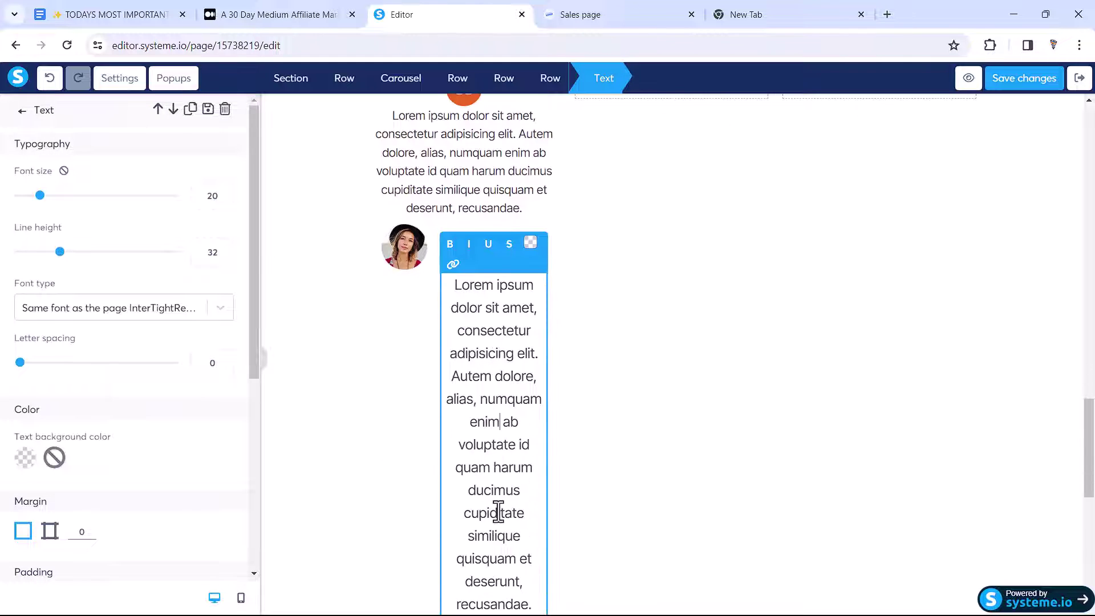
{"action": "key", "text": "ctrl+a"}
{"action": "type", "text": "Y"}
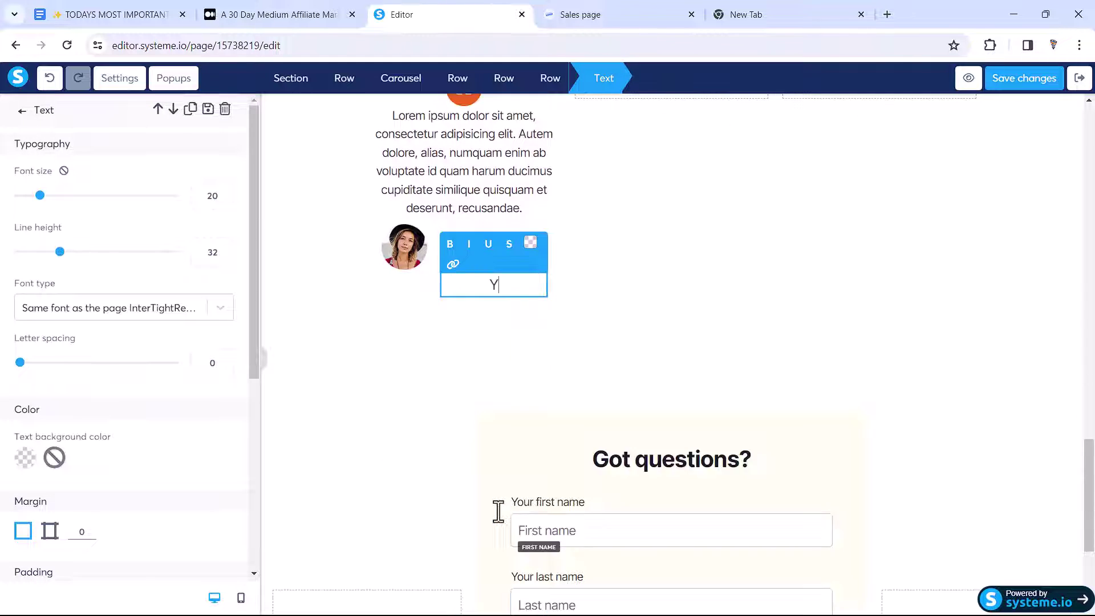
{"action": "type", "text": "ouTuber"}
Set the caption to custom font InterTightMedium, size 17, left-aligned.
{"action": "left_click", "coordinate": [93, 307]}
{"action": "left_click", "coordinate": [54, 420]}
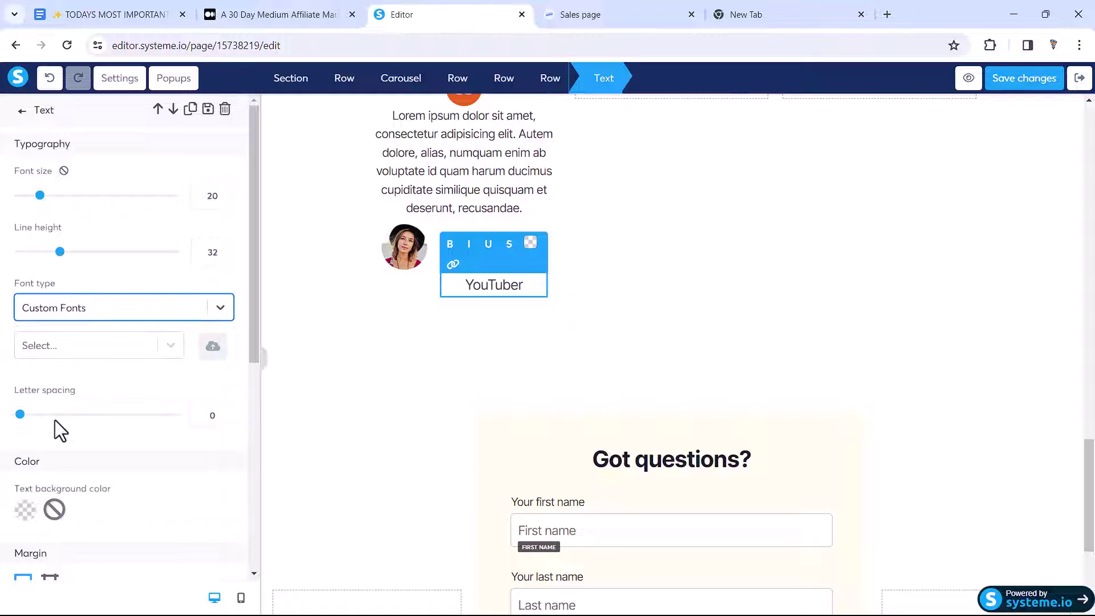
{"action": "left_click", "coordinate": [81, 353]}
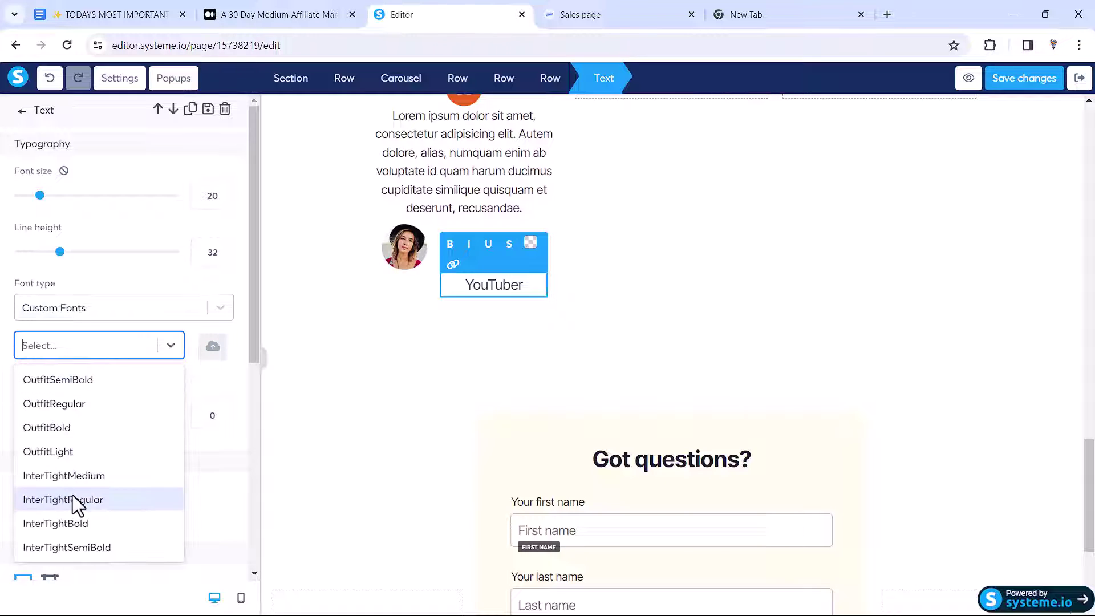
{"action": "left_click", "coordinate": [77, 478]}
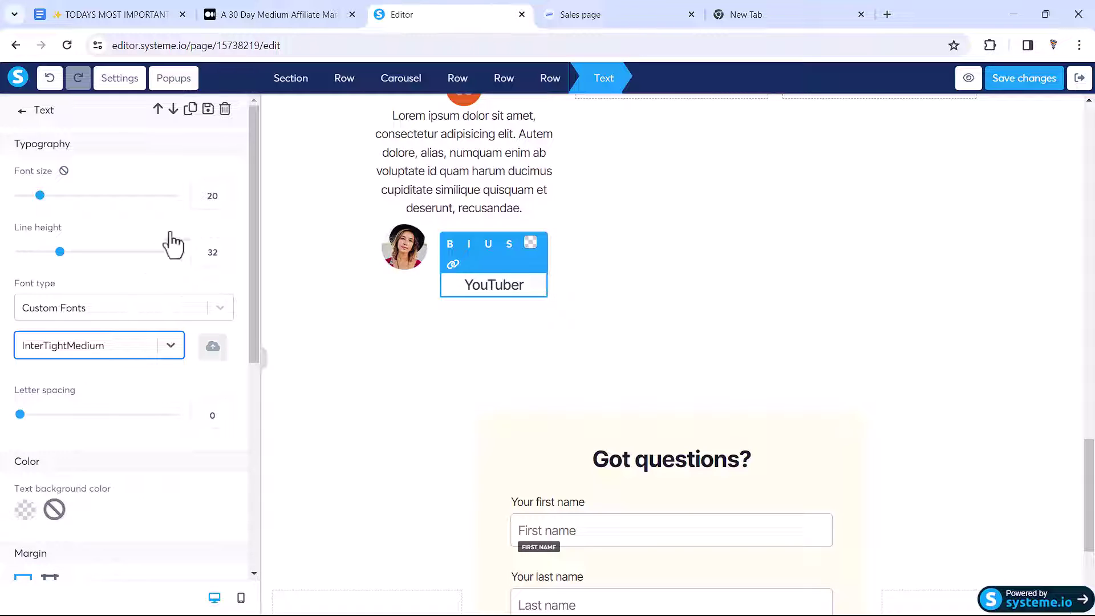
{"action": "double_click", "coordinate": [214, 196]}
{"action": "type", "text": "1"}
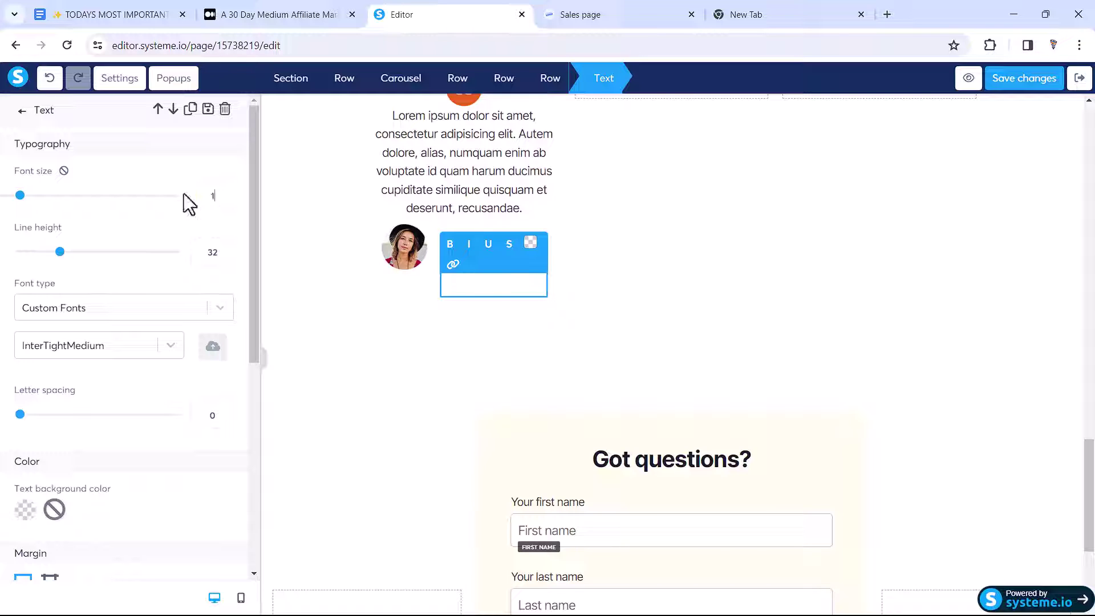
{"action": "type", "text": "6"}
{"action": "key", "text": "BackSpace"}
{"action": "type", "text": "7"}
{"action": "scroll", "coordinate": [119, 340], "scroll_direction": "down", "scroll_amount": 6}
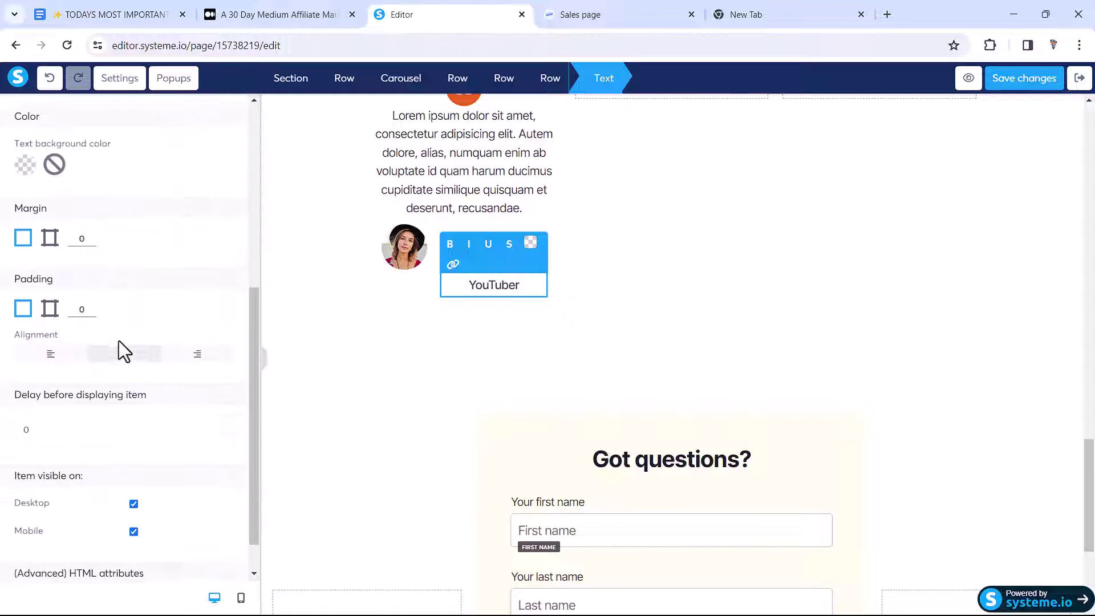
{"action": "left_click", "coordinate": [36, 345]}
{"action": "left_click", "coordinate": [332, 337]}
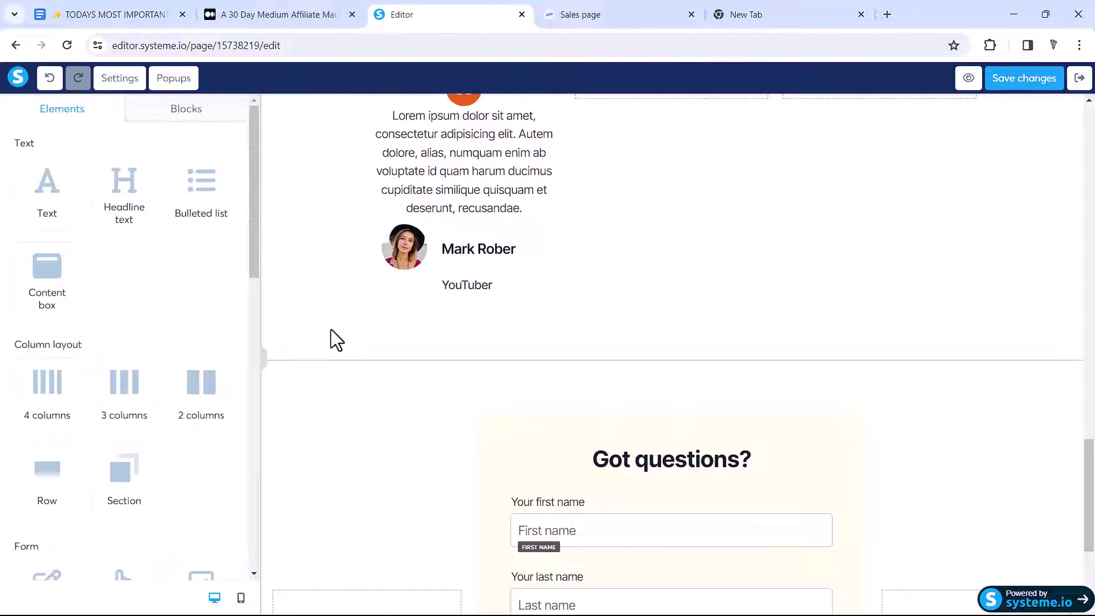
{"action": "scroll", "coordinate": [332, 337], "scroll_direction": "up", "scroll_amount": 3}
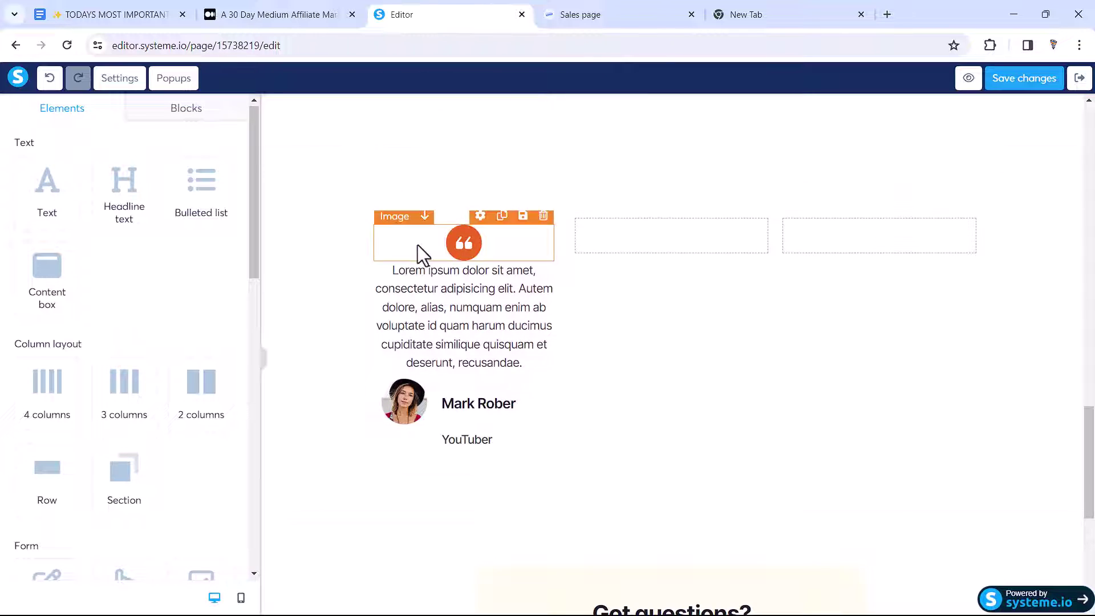
{"action": "scroll", "coordinate": [418, 251], "scroll_direction": "up", "scroll_amount": 5}
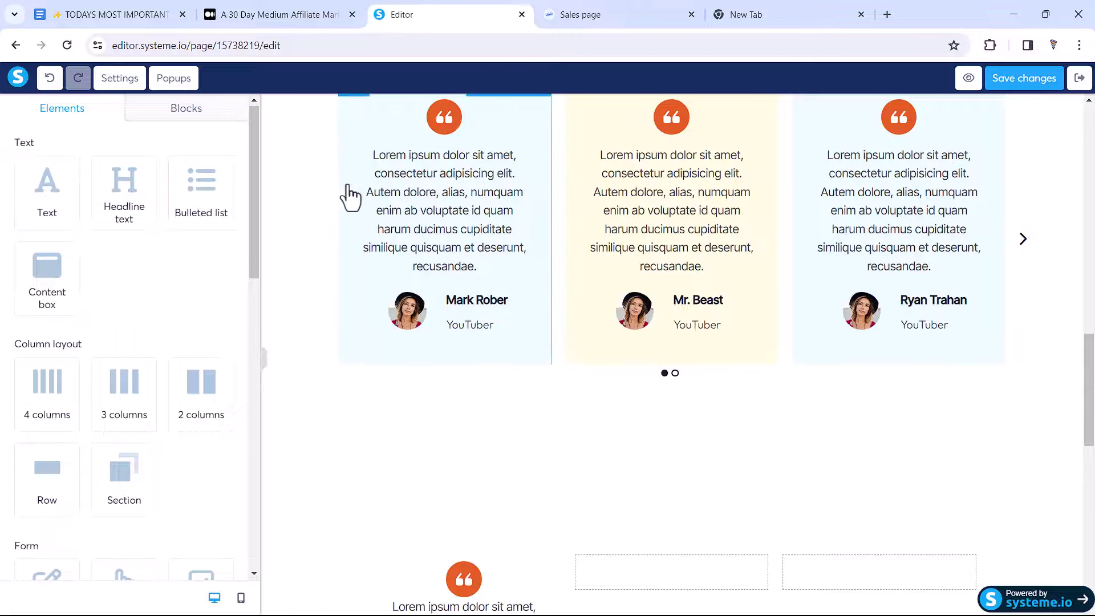
{"action": "scroll", "coordinate": [349, 195], "scroll_direction": "up", "scroll_amount": 1}
{"action": "scroll", "coordinate": [367, 479], "scroll_direction": "down", "scroll_amount": 6}
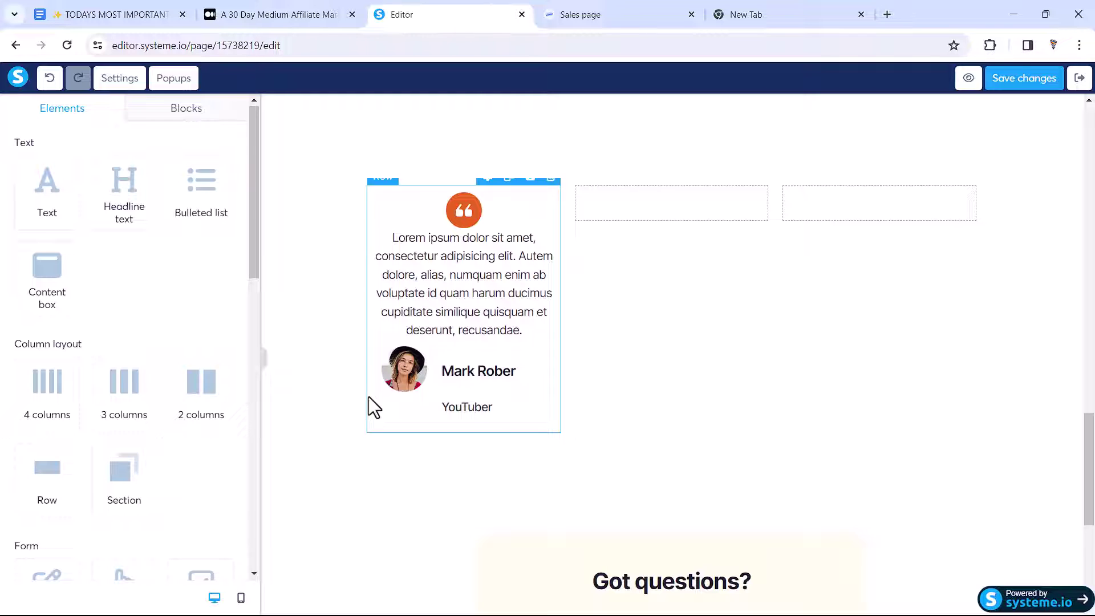
Give the new card's row a default blue background with opacity lowered to 8.
{"action": "left_click", "coordinate": [374, 406]}
{"action": "scroll", "coordinate": [164, 309], "scroll_direction": "down", "scroll_amount": 1}
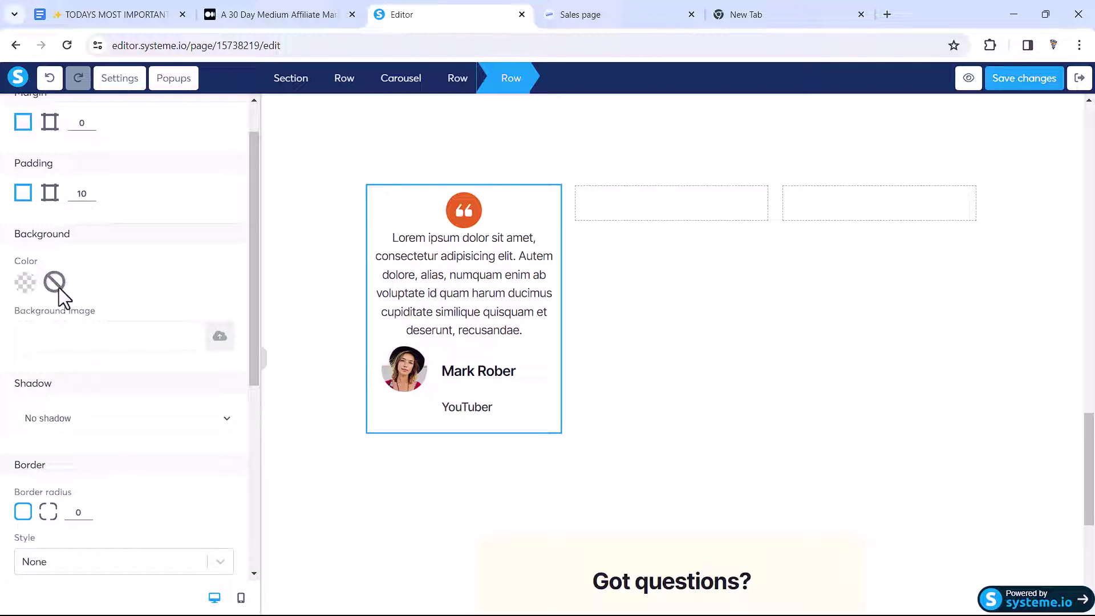
{"action": "left_click", "coordinate": [25, 282]}
{"action": "left_click", "coordinate": [81, 364]}
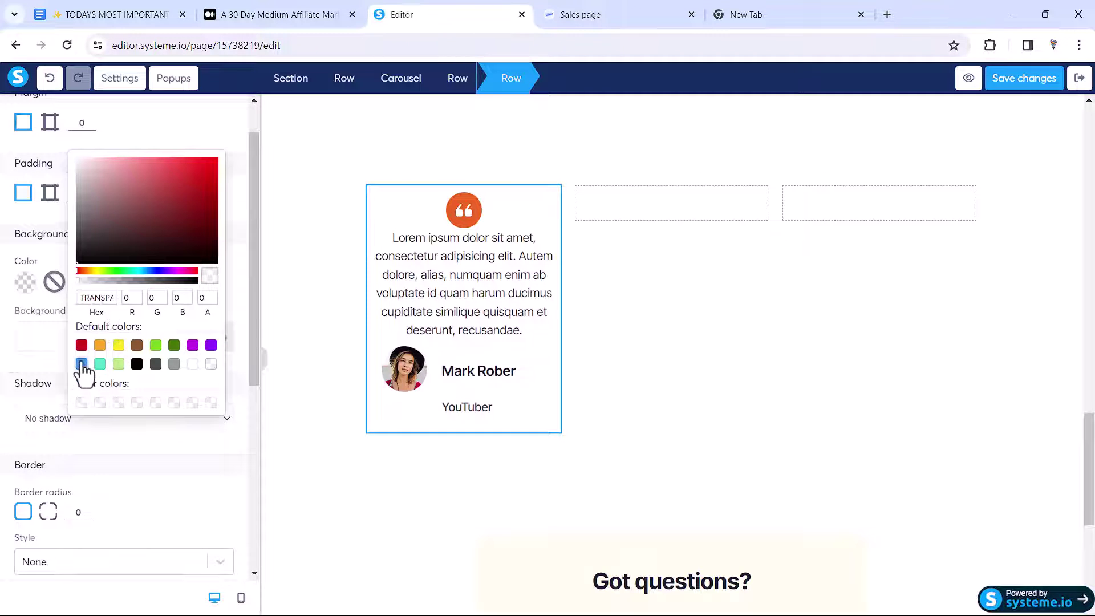
{"action": "left_click", "coordinate": [193, 279]}
{"action": "left_click", "coordinate": [90, 279]}
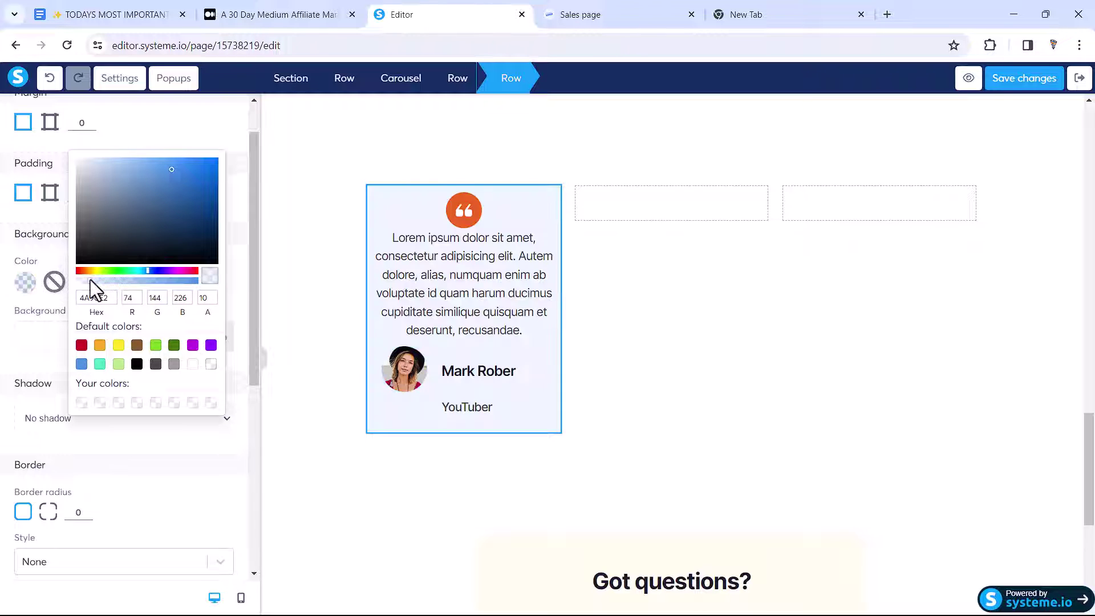
{"action": "left_click", "coordinate": [87, 282]}
{"action": "left_click", "coordinate": [343, 255]}
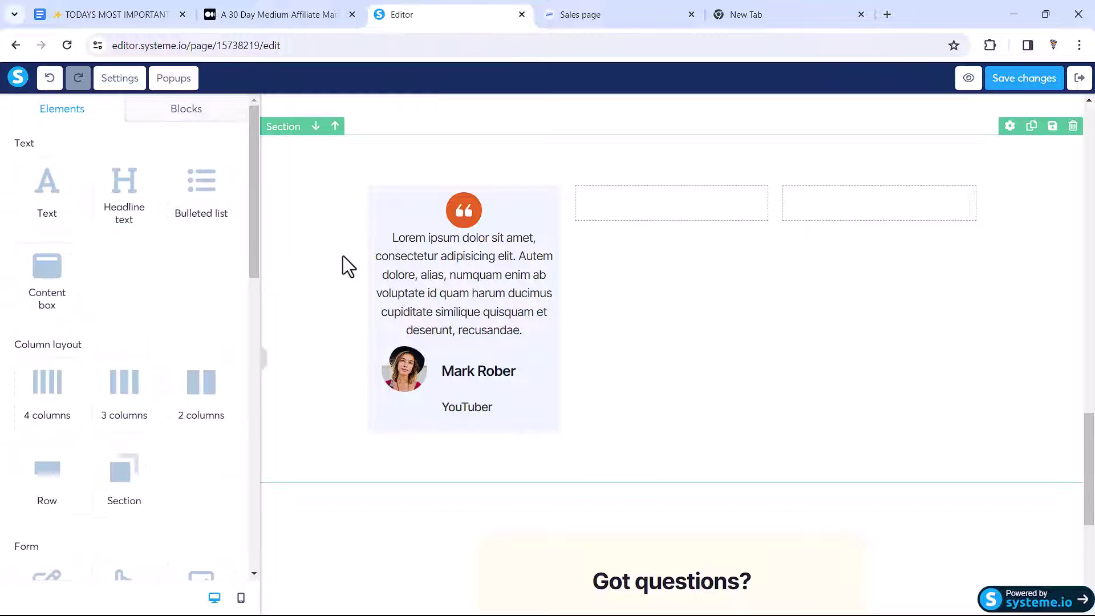
{"action": "scroll", "coordinate": [301, 233], "scroll_direction": "up", "scroll_amount": 2}
{"action": "scroll", "coordinate": [301, 233], "scroll_direction": "up", "scroll_amount": 4}
{"action": "scroll", "coordinate": [301, 232], "scroll_direction": "down", "scroll_amount": 1}
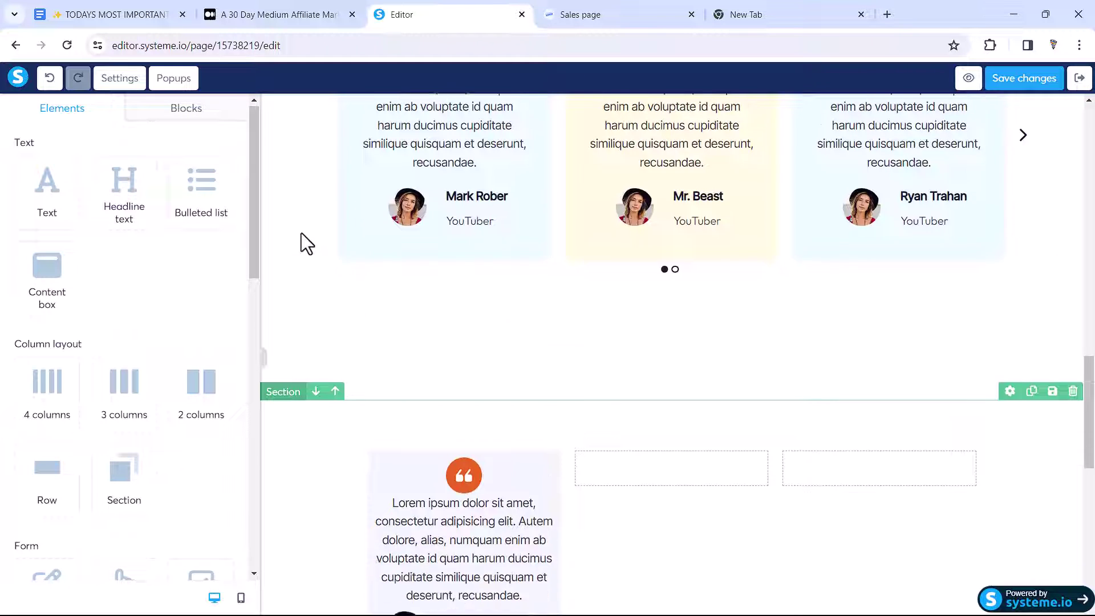
{"action": "scroll", "coordinate": [301, 233], "scroll_direction": "up", "scroll_amount": 1}
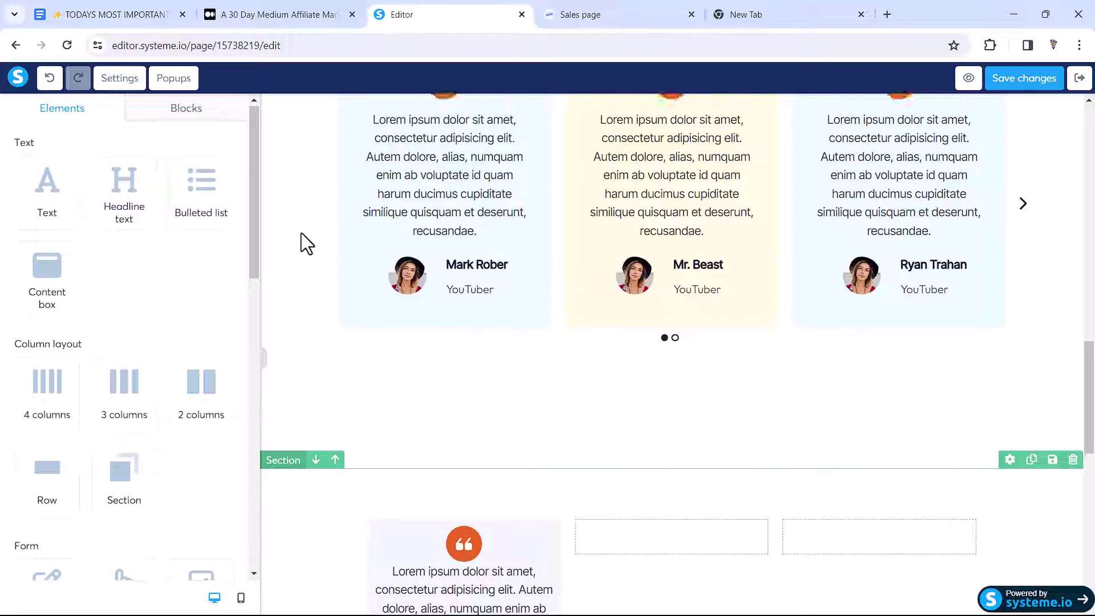
Check the hex value of the original carousel card's background colour.
{"action": "left_click", "coordinate": [354, 303]}
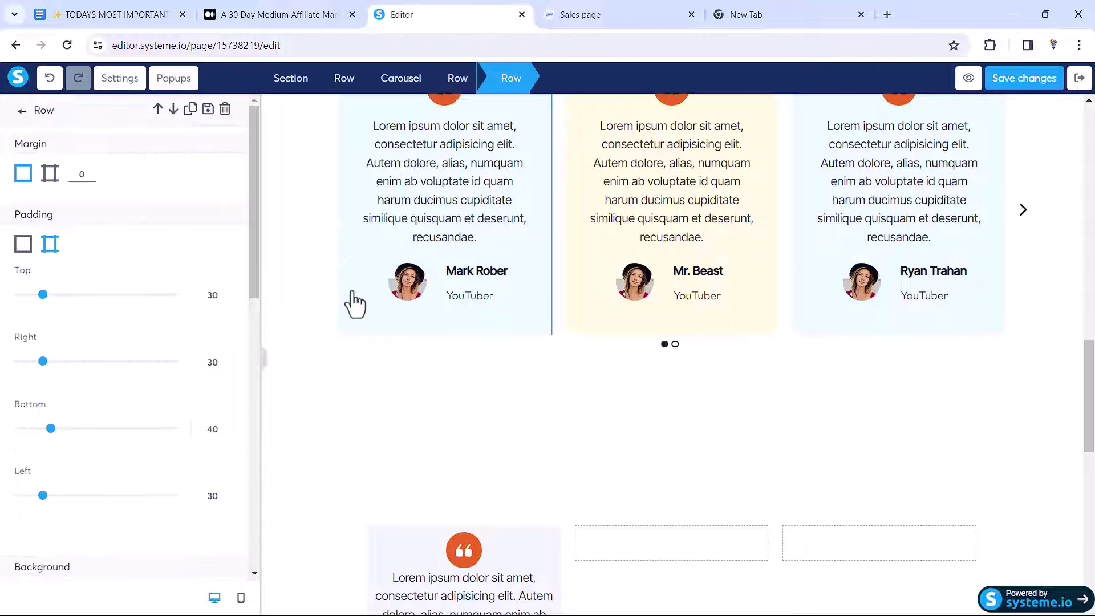
{"action": "scroll", "coordinate": [85, 393], "scroll_direction": "down", "scroll_amount": 4}
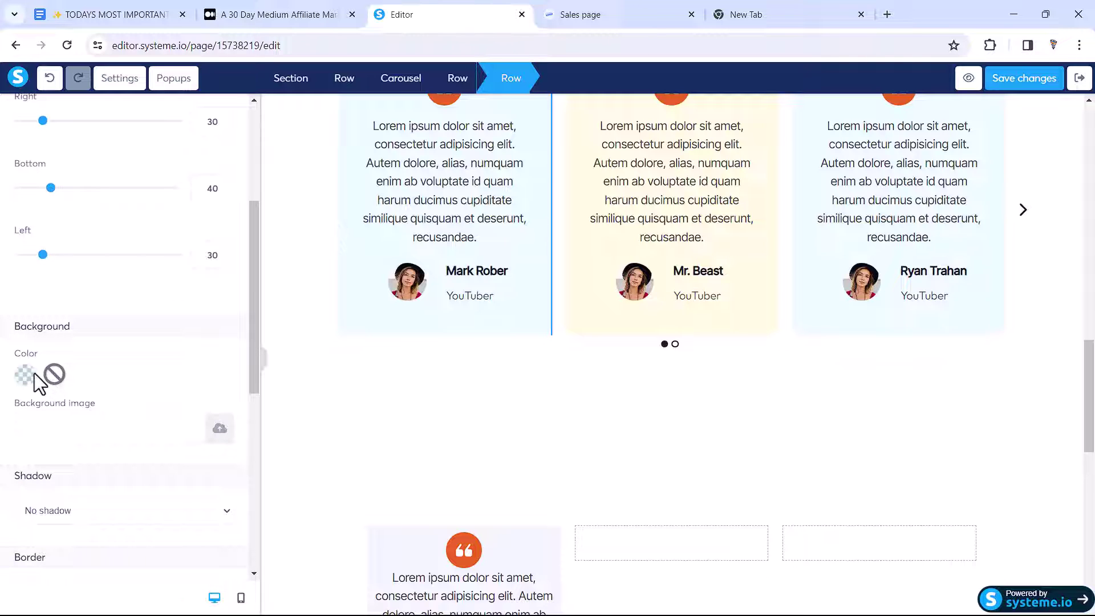
{"action": "left_click", "coordinate": [34, 373]}
{"action": "left_click", "coordinate": [106, 389]}
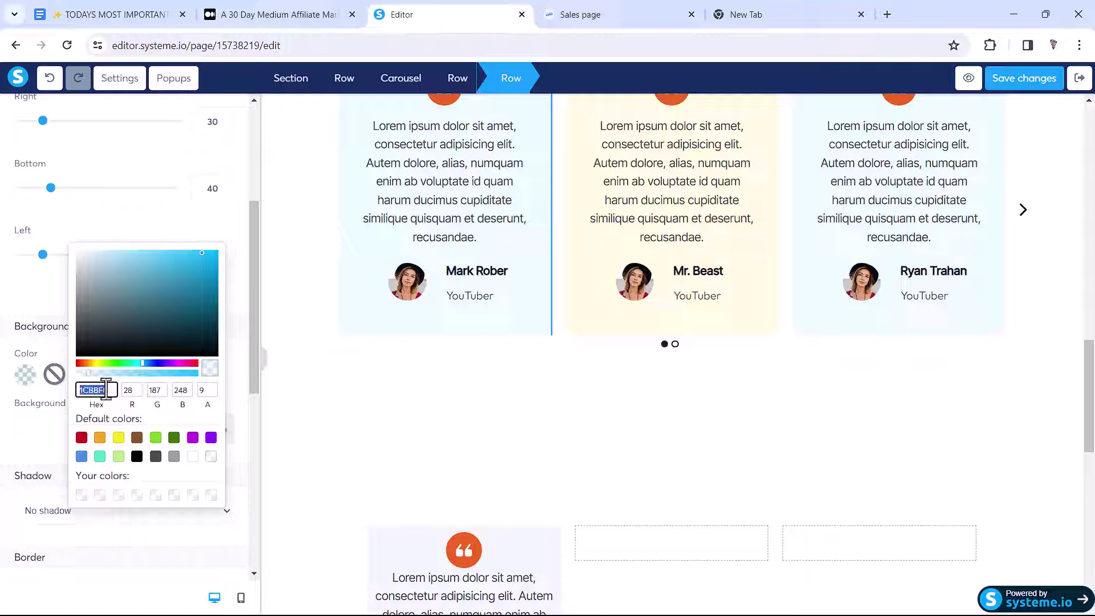
{"action": "left_click", "coordinate": [280, 319]}
{"action": "scroll", "coordinate": [280, 319], "scroll_direction": "down", "scroll_amount": 4}
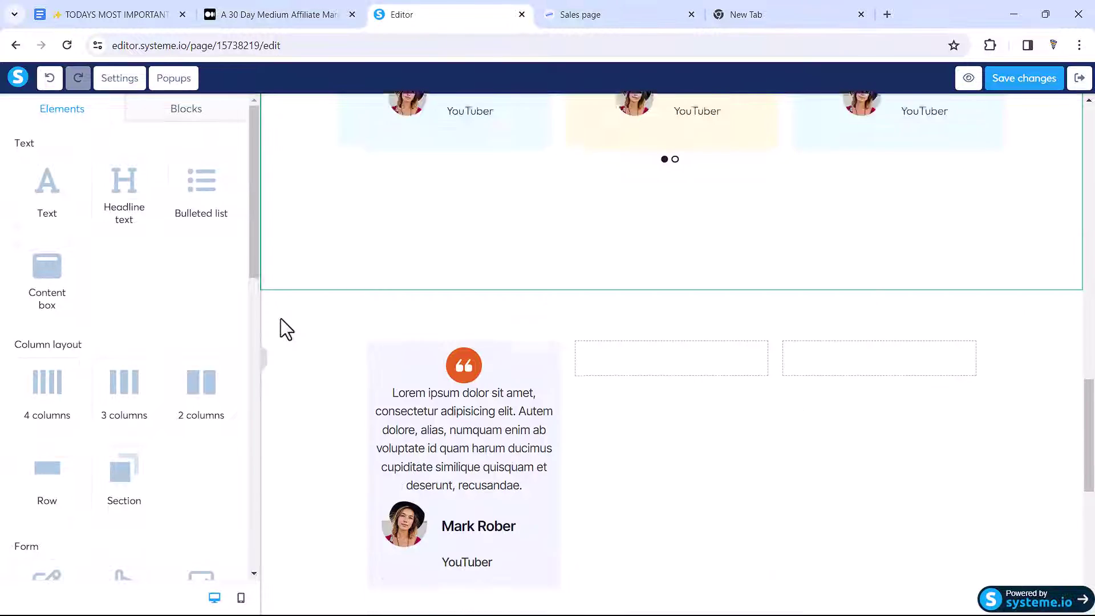
Paste hex 1CBBF8 as the new card's background and drop its opacity to about 8.
{"action": "left_click", "coordinate": [374, 389]}
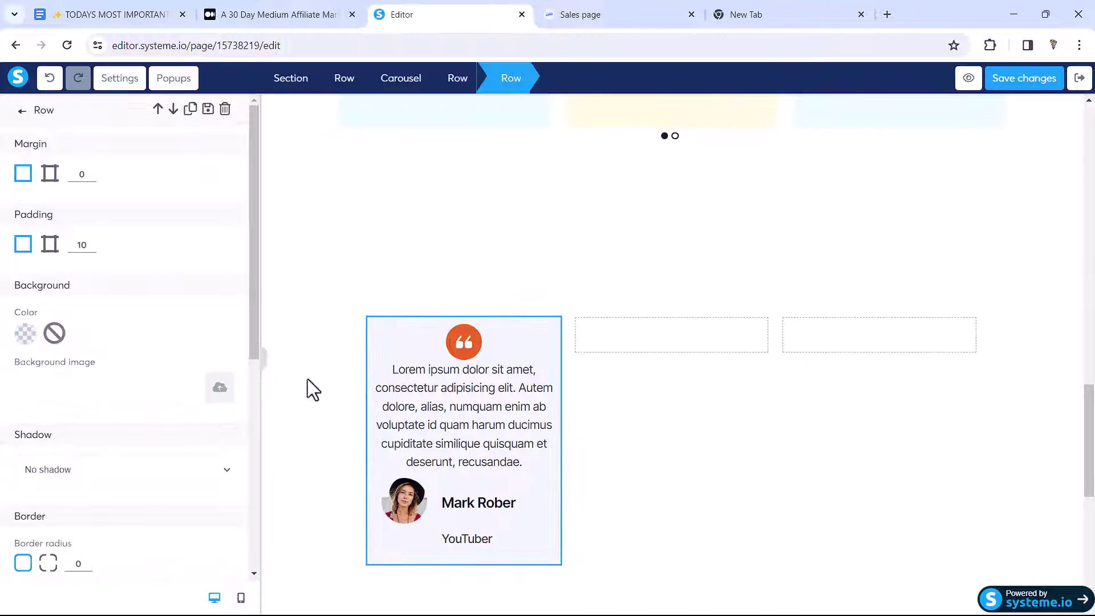
{"action": "scroll", "coordinate": [143, 302], "scroll_direction": "down", "scroll_amount": 1}
{"action": "left_click", "coordinate": [26, 276]}
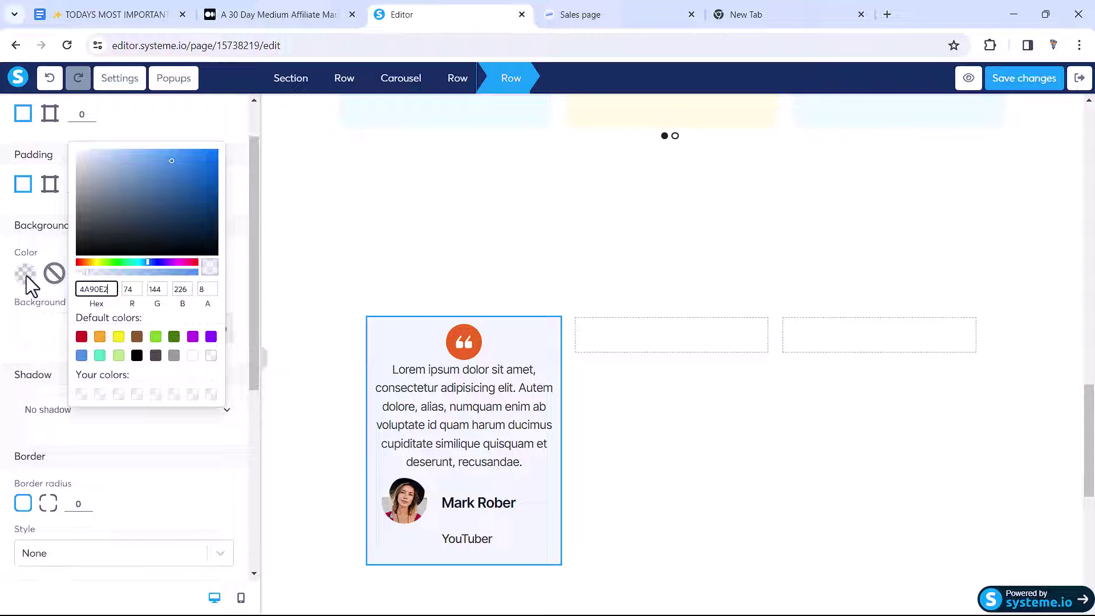
{"action": "double_click", "coordinate": [95, 289]}
{"action": "type", "text": "1CBBF8"}
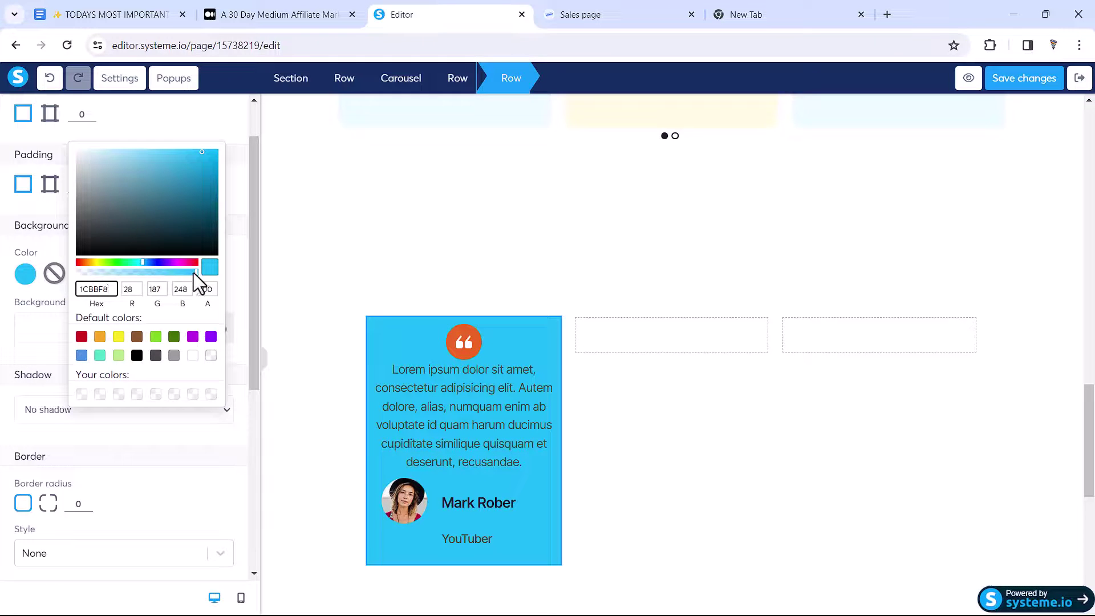
{"action": "left_click_drag", "start_coordinate": [194, 273], "coordinate": [90, 270]}
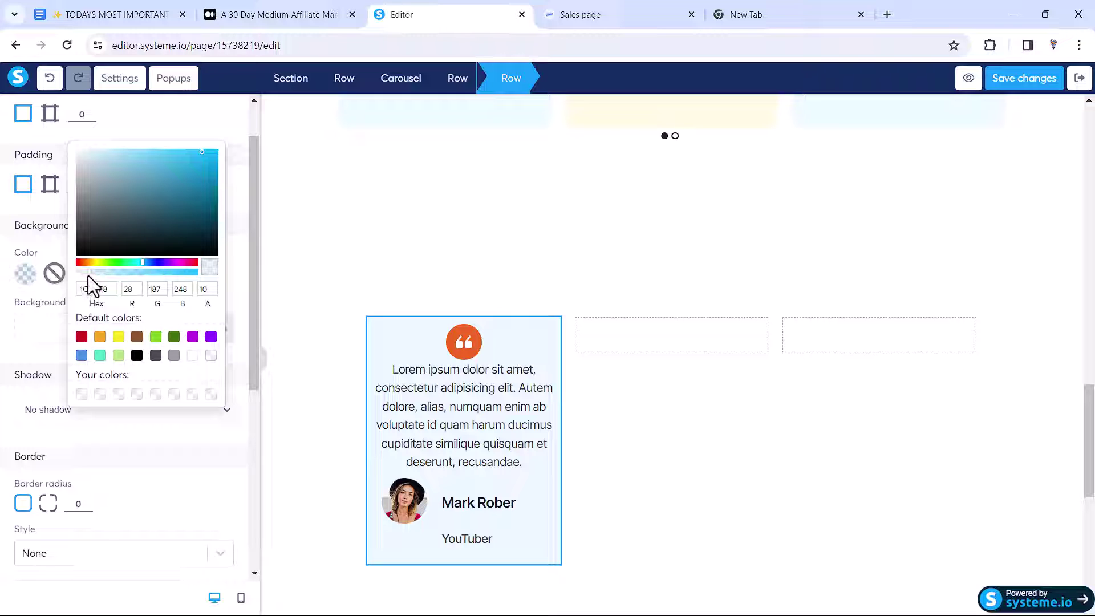
{"action": "left_click", "coordinate": [88, 274]}
{"action": "left_click", "coordinate": [301, 251]}
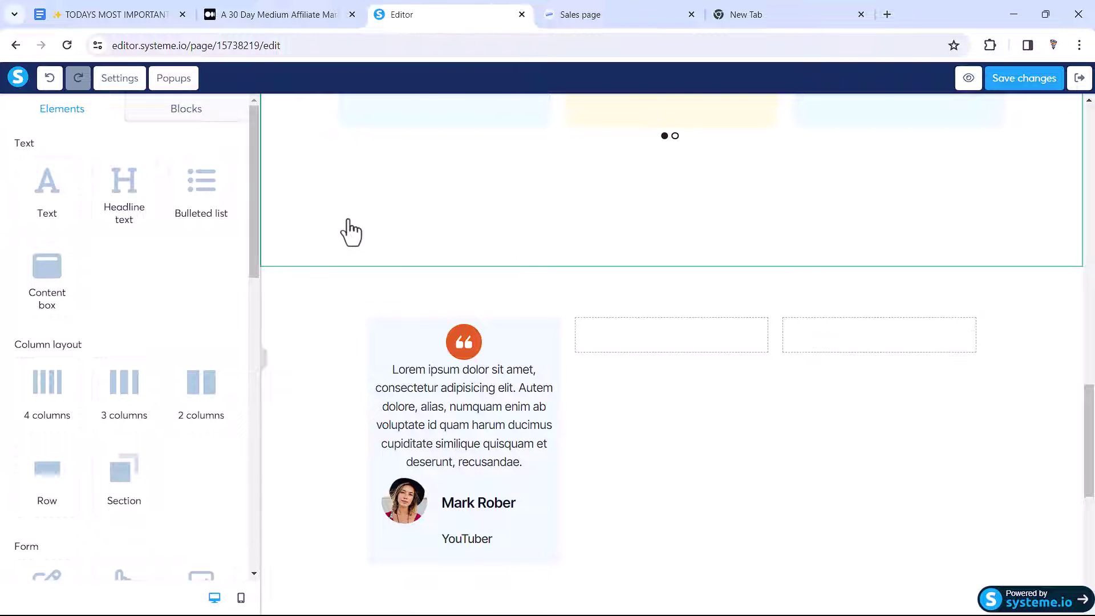
{"action": "scroll", "coordinate": [350, 232], "scroll_direction": "up", "scroll_amount": 1}
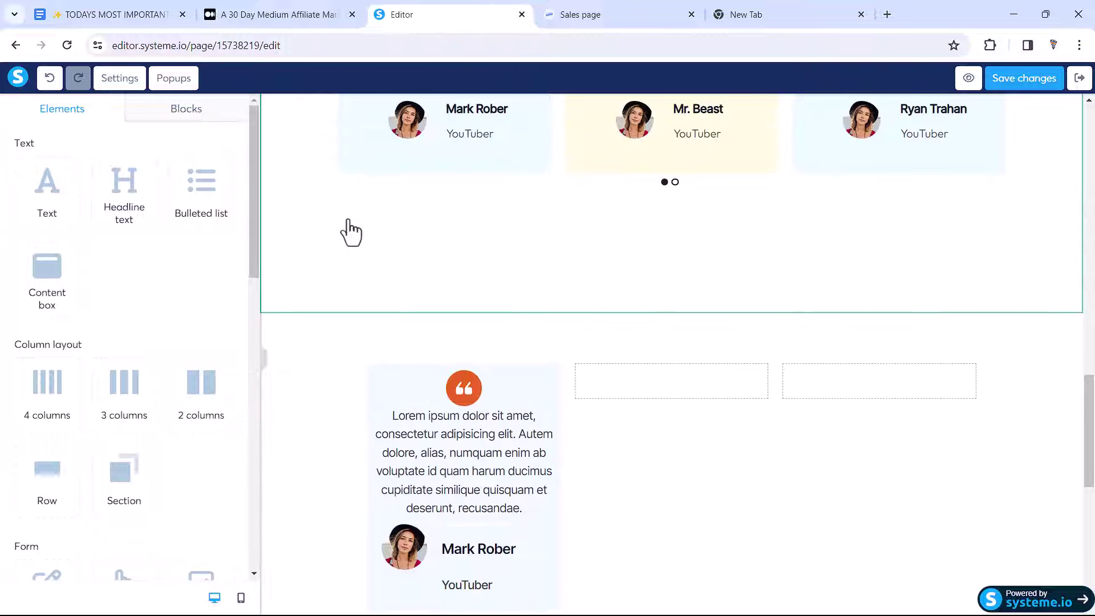
{"action": "left_click", "coordinate": [368, 372]}
{"action": "scroll", "coordinate": [135, 348], "scroll_direction": "down", "scroll_amount": 6}
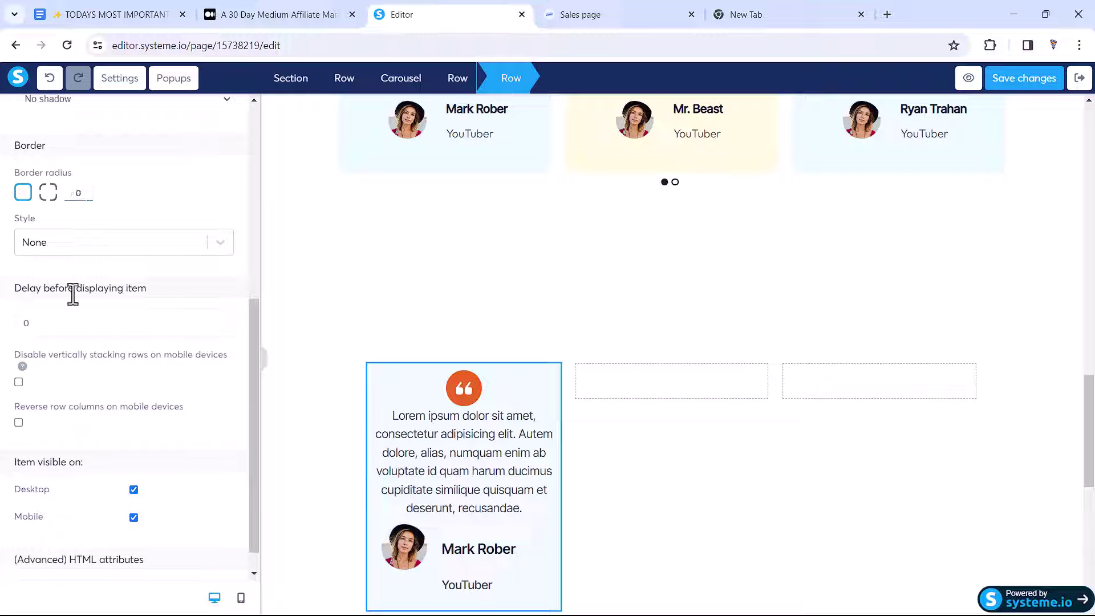
{"action": "left_click", "coordinate": [337, 294]}
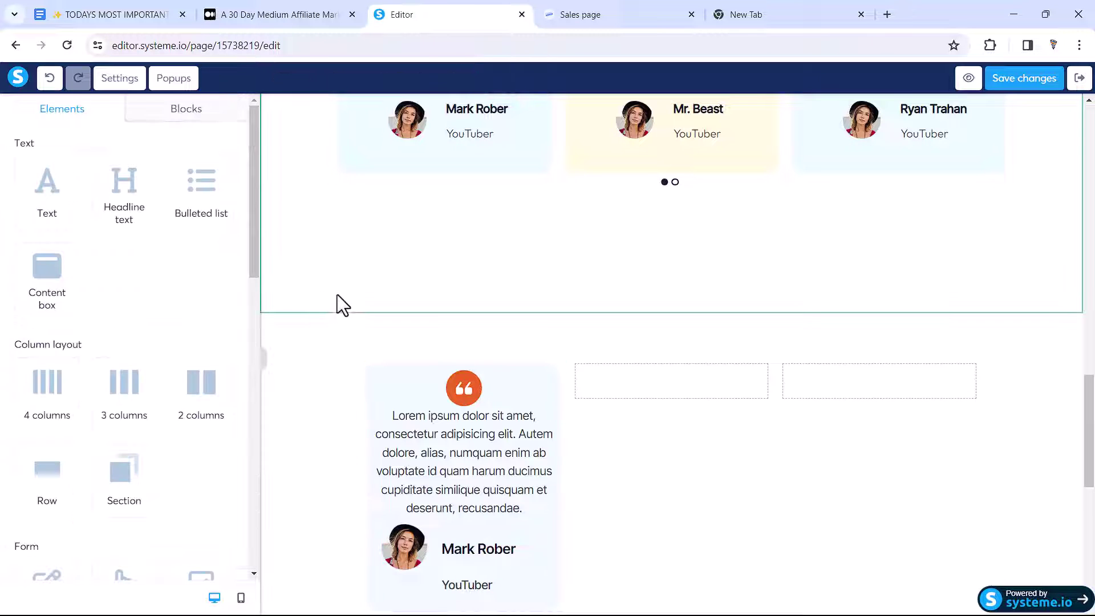
{"action": "scroll", "coordinate": [305, 278], "scroll_direction": "up", "scroll_amount": 1}
{"action": "scroll", "coordinate": [305, 277], "scroll_direction": "up", "scroll_amount": 4}
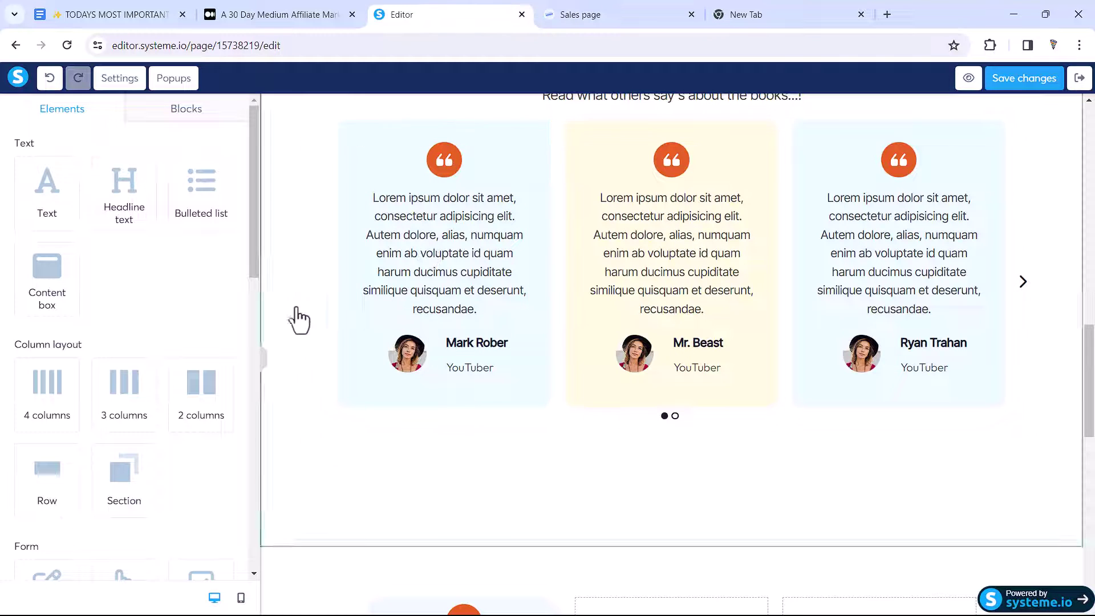
{"action": "scroll", "coordinate": [285, 479], "scroll_direction": "down", "scroll_amount": 5}
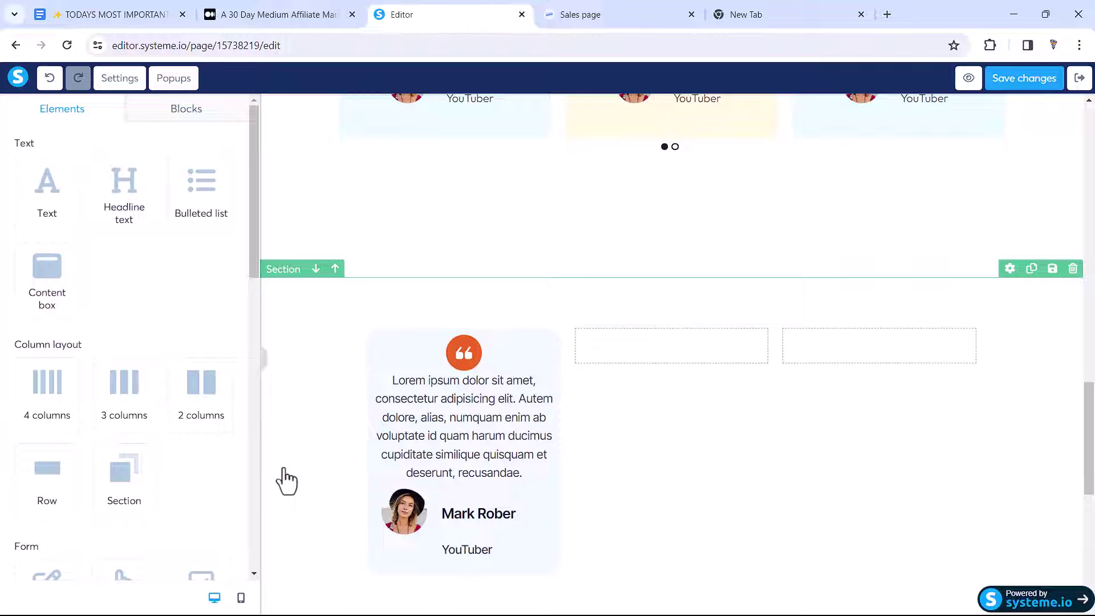
Switch the new card to per-side padding and set the top to 30.
{"action": "left_click", "coordinate": [377, 380]}
{"action": "scroll", "coordinate": [95, 343], "scroll_direction": "down", "scroll_amount": 1}
{"action": "scroll", "coordinate": [95, 343], "scroll_direction": "up", "scroll_amount": 1}
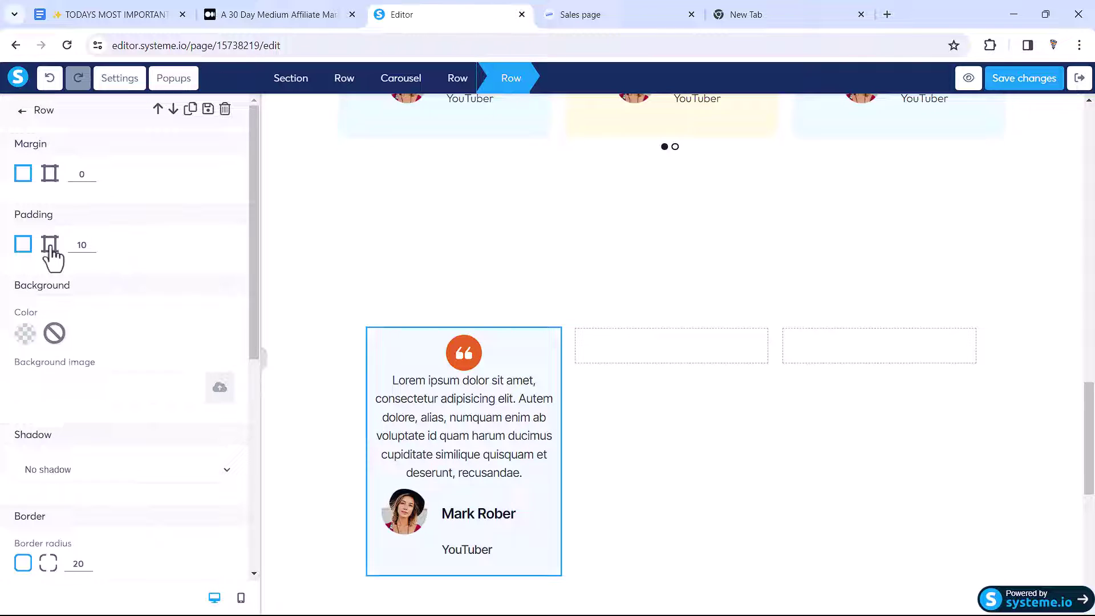
{"action": "left_click", "coordinate": [51, 245]}
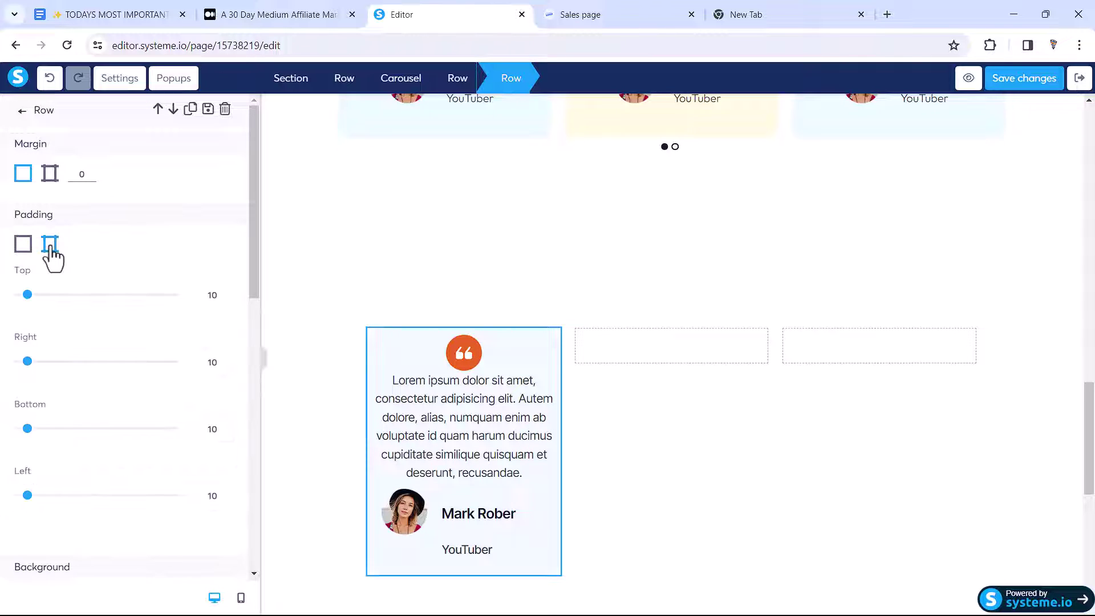
{"action": "double_click", "coordinate": [210, 295]}
{"action": "type", "text": "30"}
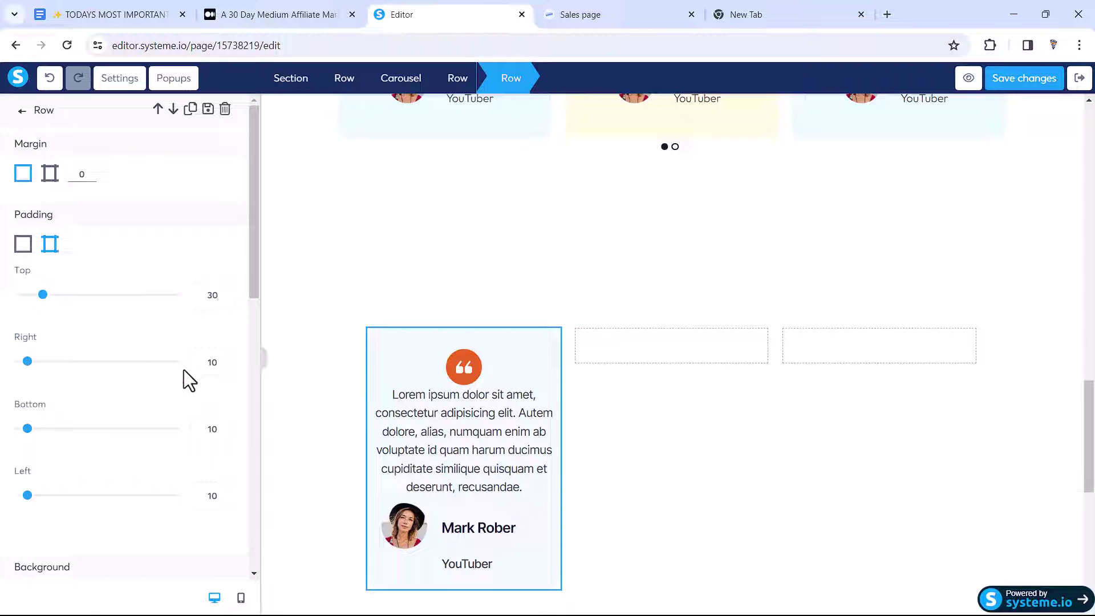
{"action": "left_click", "coordinate": [313, 252]}
Inspect an original carousel card's padding values for comparison.
{"action": "scroll", "coordinate": [351, 217], "scroll_direction": "up", "scroll_amount": 3}
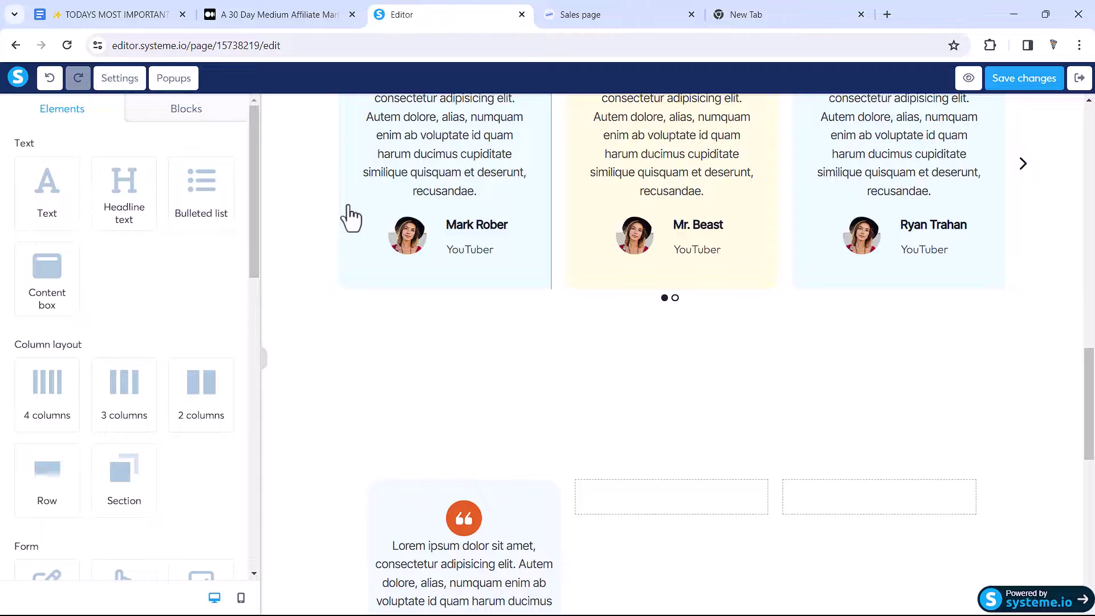
{"action": "left_click", "coordinate": [351, 217]}
{"action": "scroll", "coordinate": [350, 216], "scroll_direction": "up", "scroll_amount": 2}
{"action": "scroll", "coordinate": [70, 321], "scroll_direction": "down", "scroll_amount": 1}
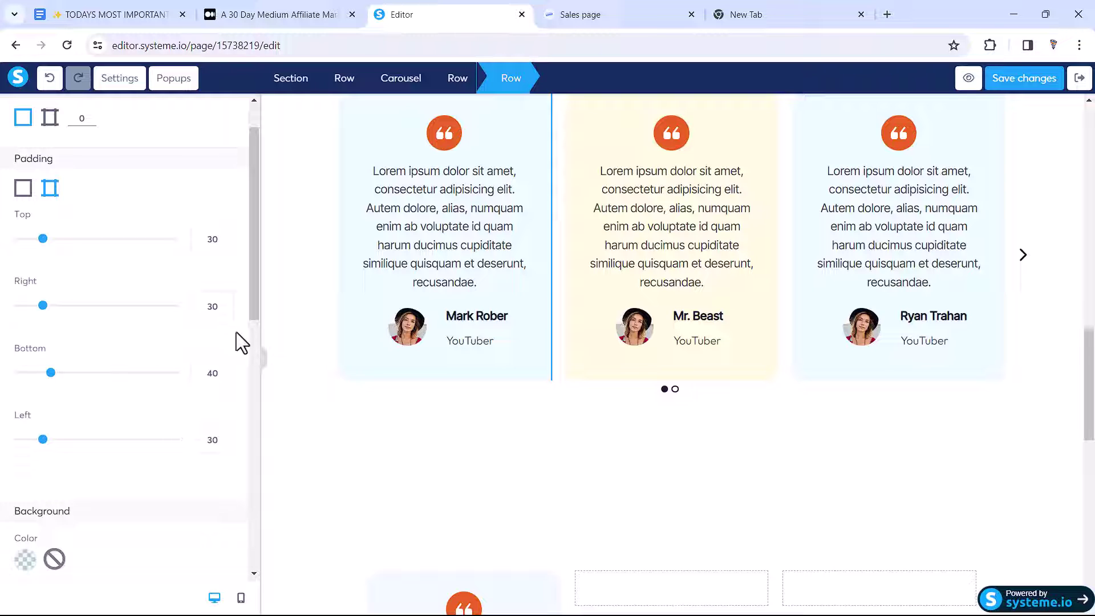
{"action": "left_click", "coordinate": [283, 361]}
Select the whole new testimonial card rather than its quote icon or author row.
{"action": "scroll", "coordinate": [282, 360], "scroll_direction": "down", "scroll_amount": 5}
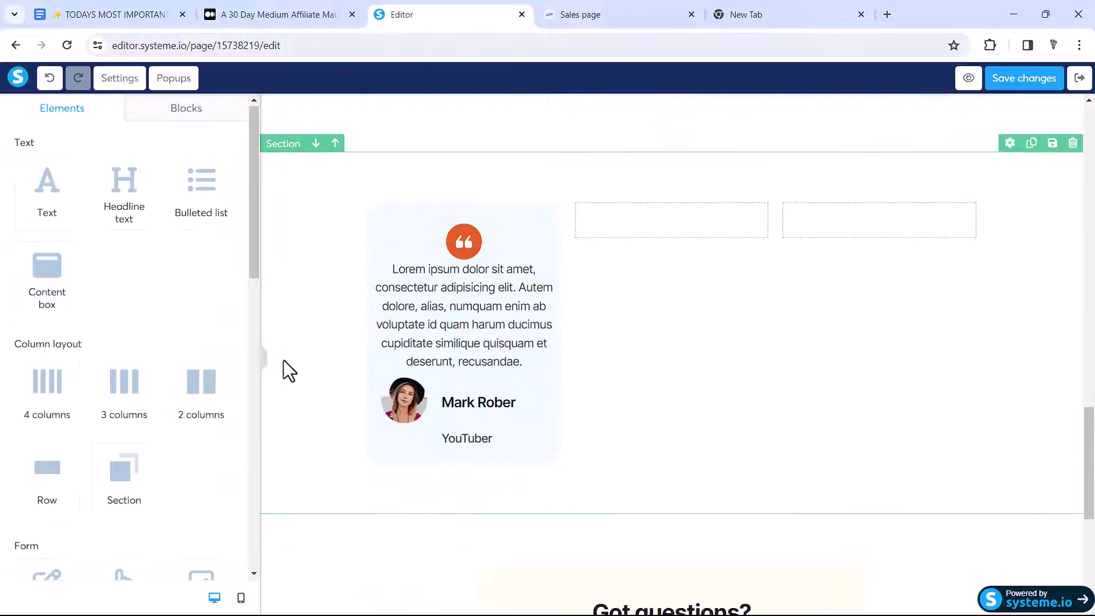
{"action": "left_click", "coordinate": [378, 229]}
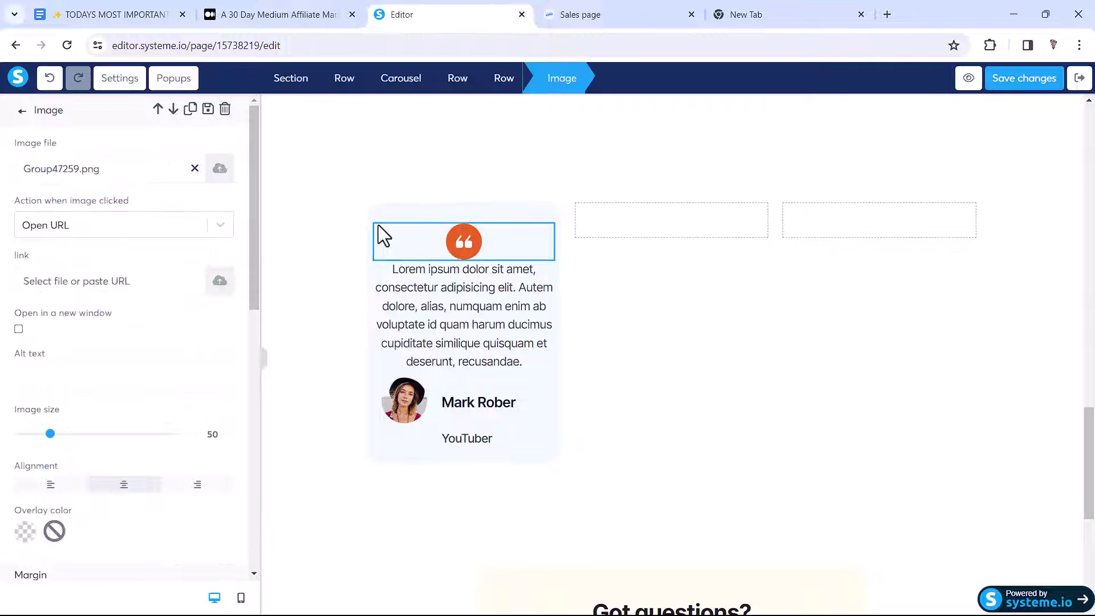
{"action": "left_click", "coordinate": [366, 414]}
{"action": "left_click", "coordinate": [375, 447]}
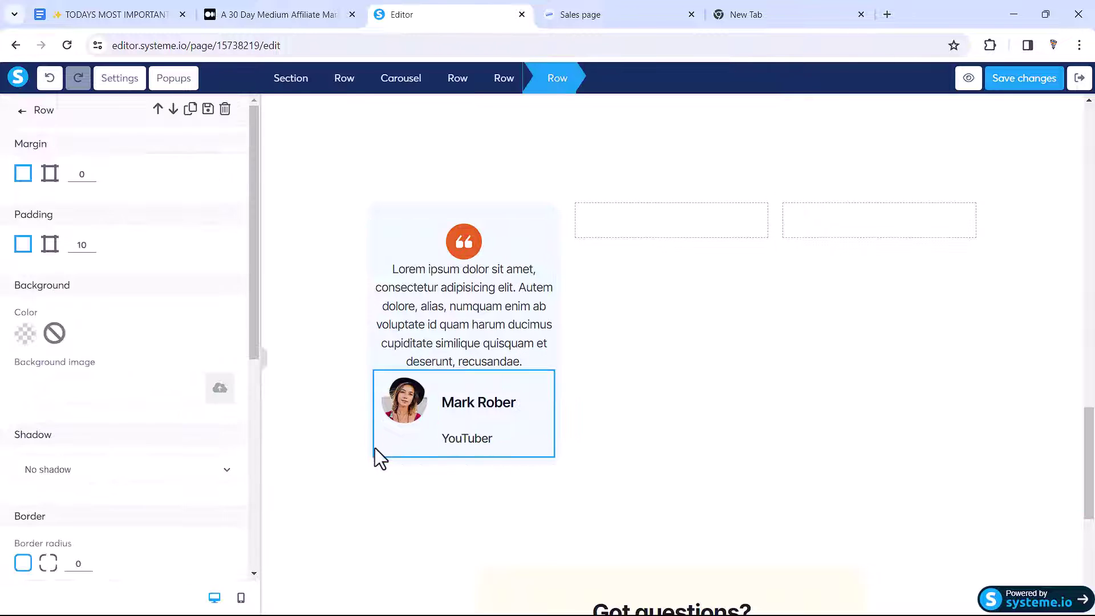
{"action": "left_click", "coordinate": [329, 369]}
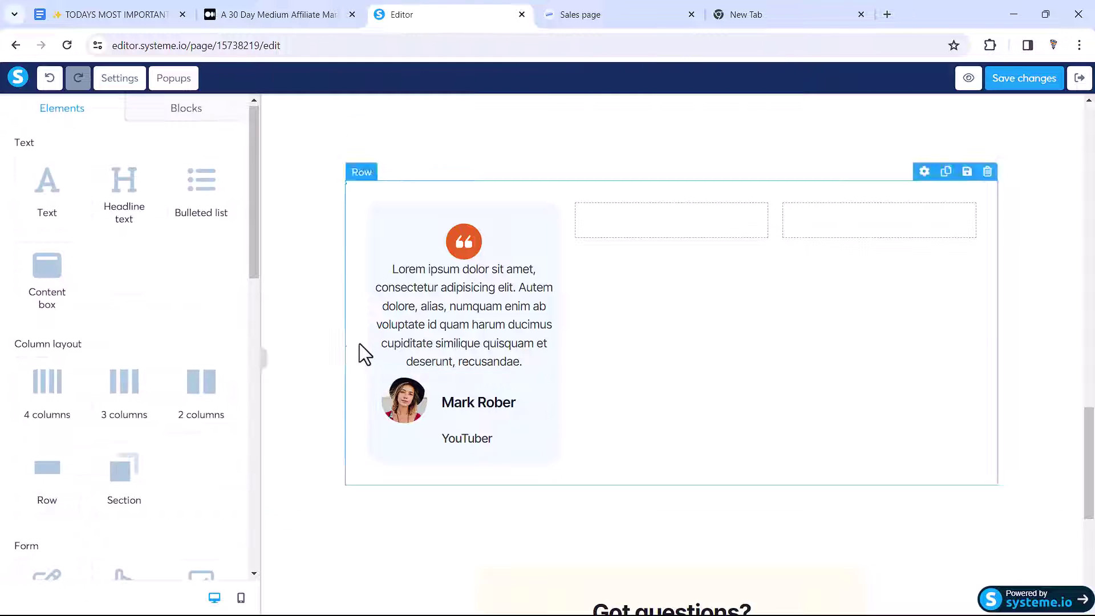
{"action": "left_click", "coordinate": [368, 349]}
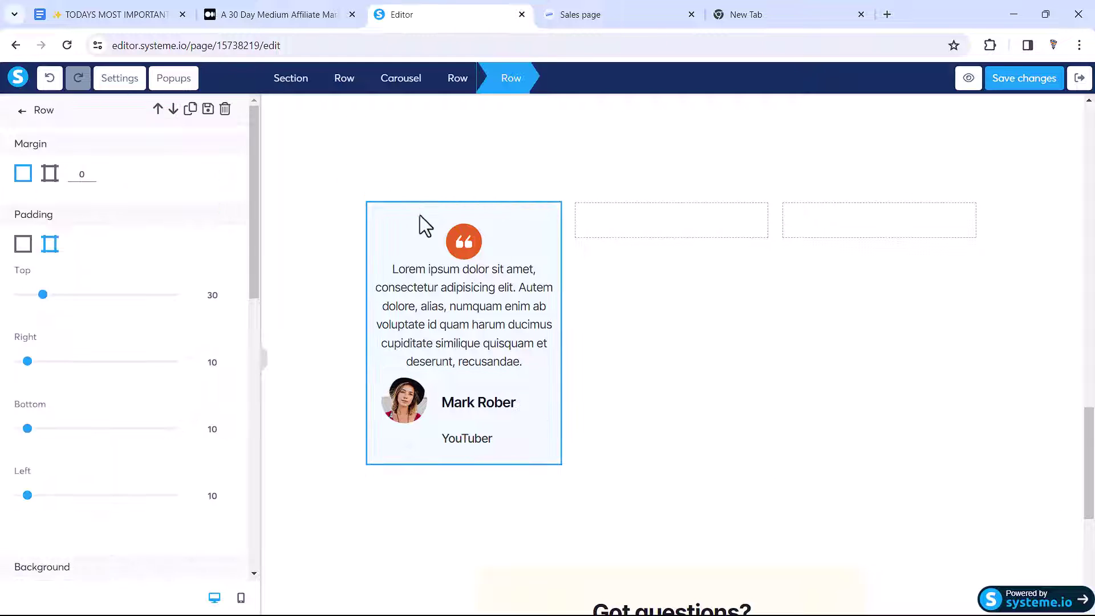
Set the card's right and left padding to 30 and bottom padding to 40.
{"action": "scroll", "coordinate": [155, 255], "scroll_direction": "down", "scroll_amount": 1}
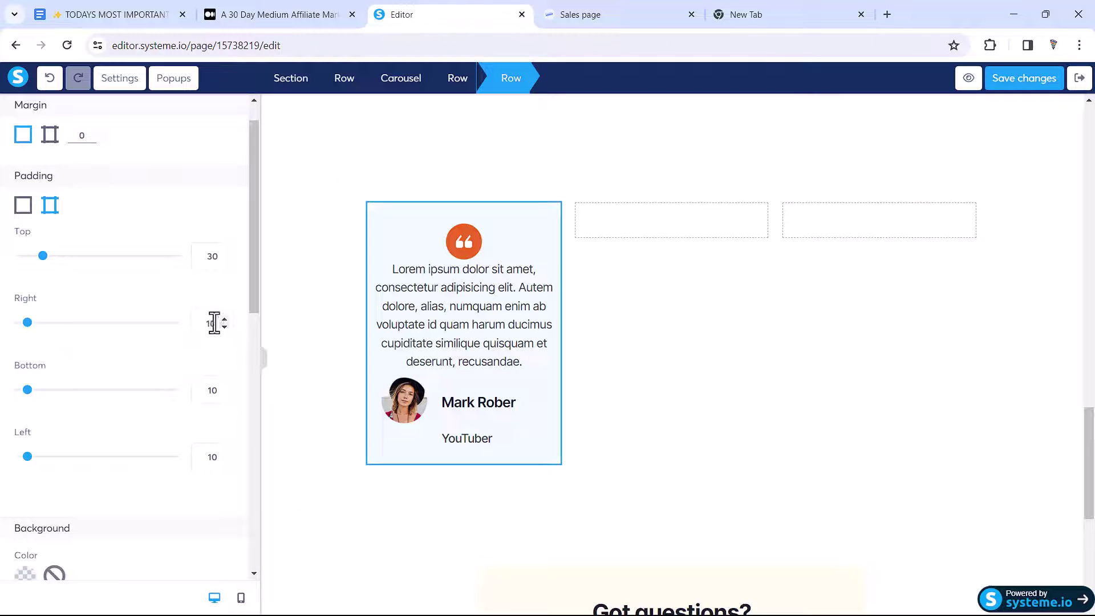
{"action": "left_click_drag", "start_coordinate": [216, 323], "coordinate": [146, 321]}
{"action": "type", "text": "30"}
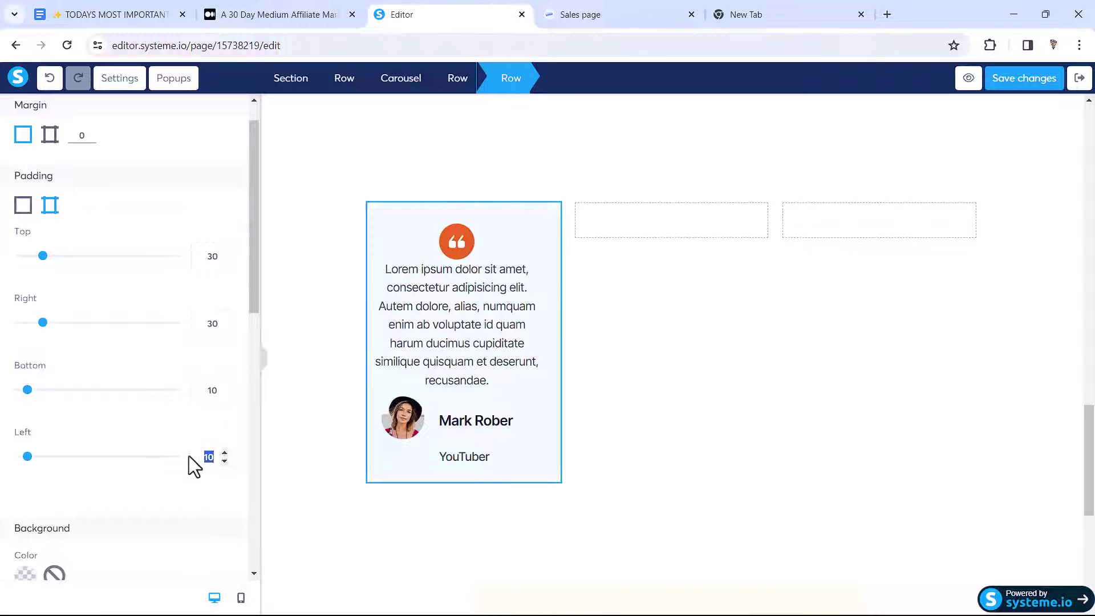
{"action": "type", "text": "30"}
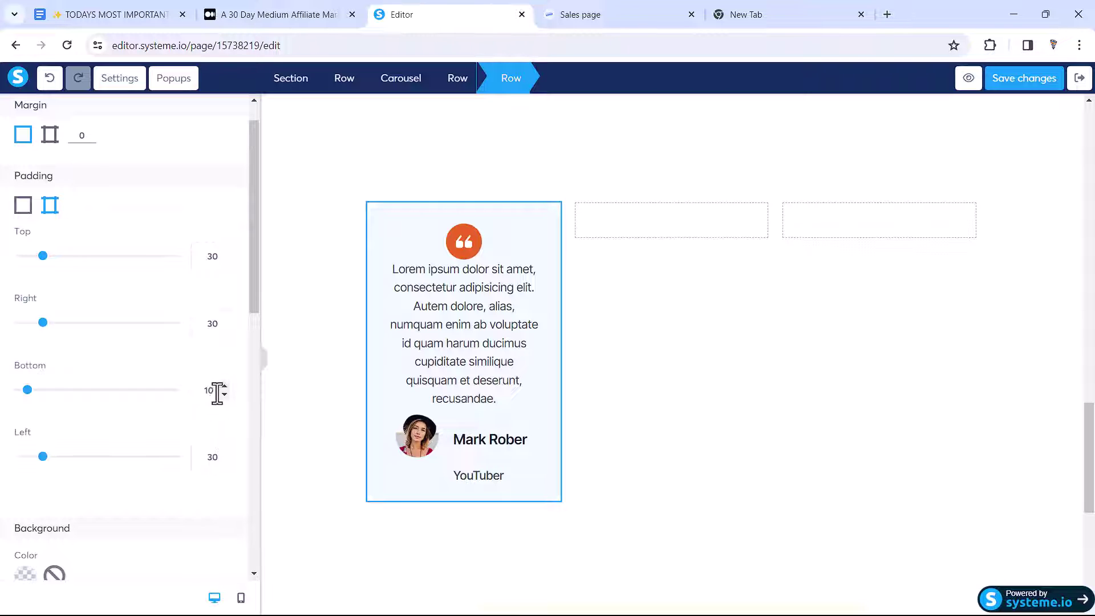
{"action": "left_click_drag", "start_coordinate": [215, 391], "coordinate": [200, 391]}
{"action": "type", "text": "40"}
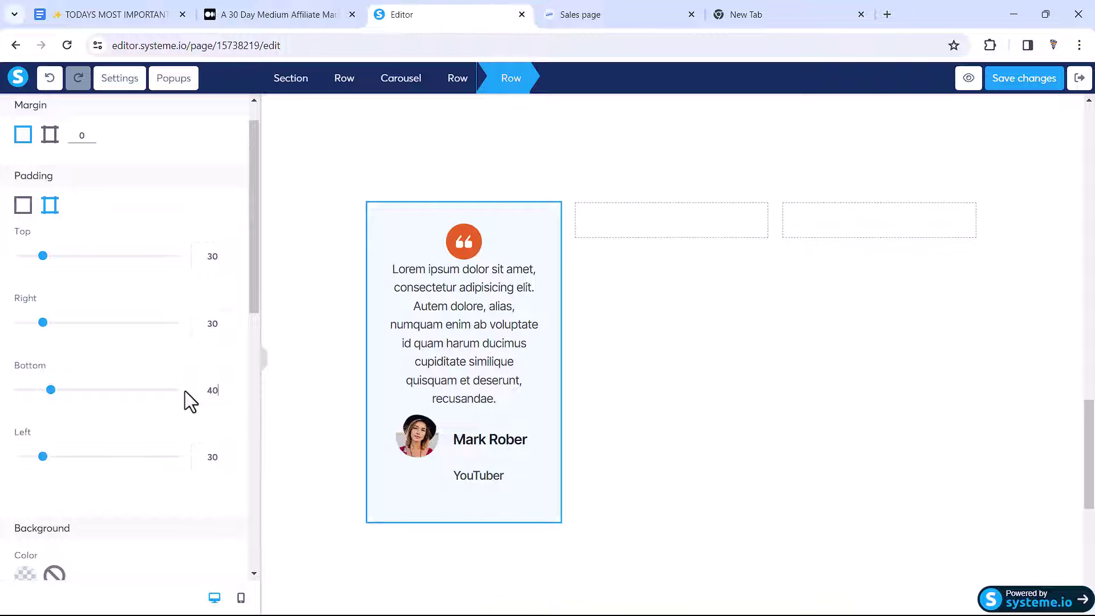
{"action": "left_click", "coordinate": [278, 341]}
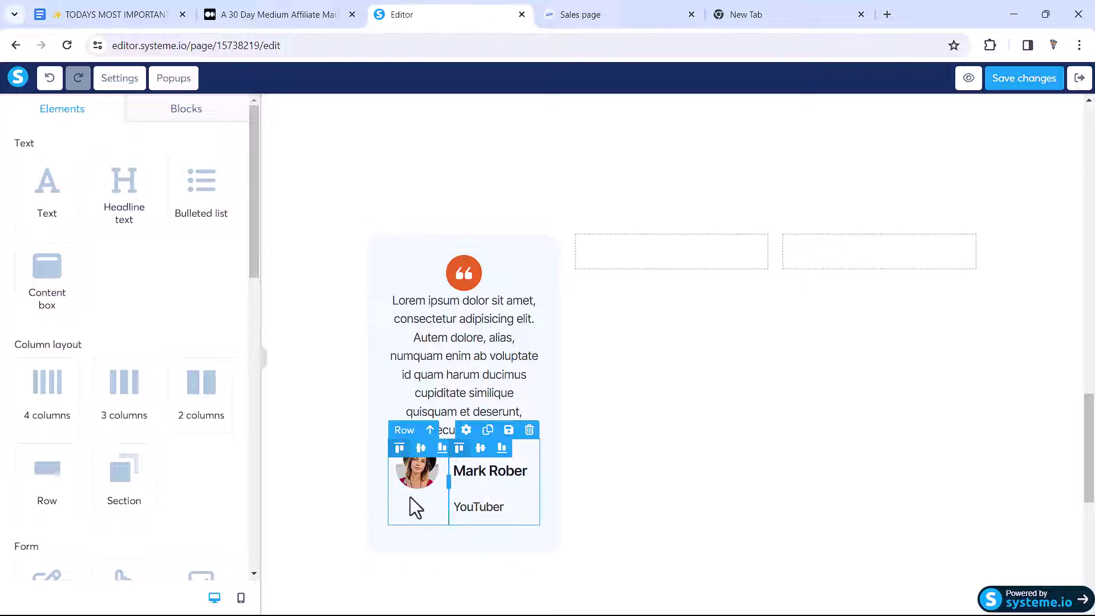
Lower the author name headline's bottom margin so the caption sits closer.
{"action": "left_click", "coordinate": [487, 478]}
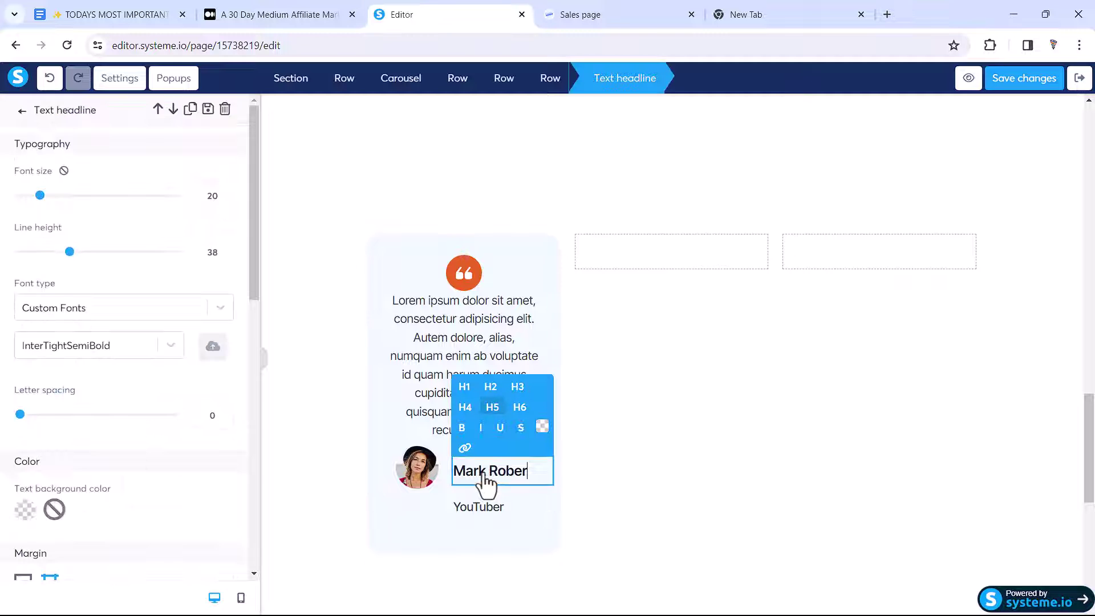
{"action": "scroll", "coordinate": [166, 376], "scroll_direction": "down", "scroll_amount": 6}
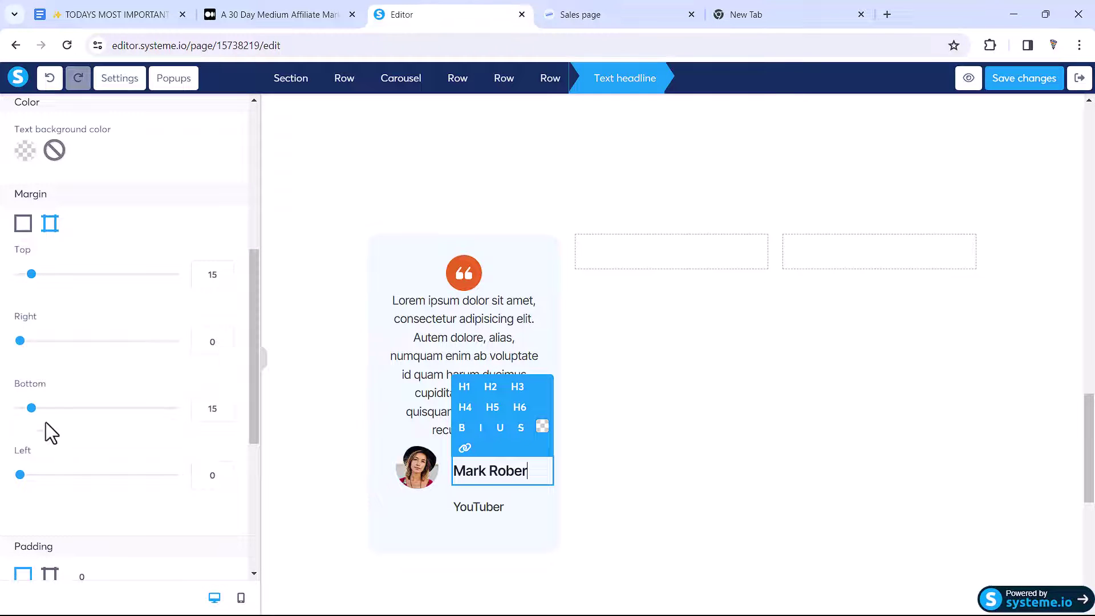
{"action": "left_click_drag", "start_coordinate": [217, 409], "coordinate": [181, 421]}
{"action": "left_click", "coordinate": [389, 405]}
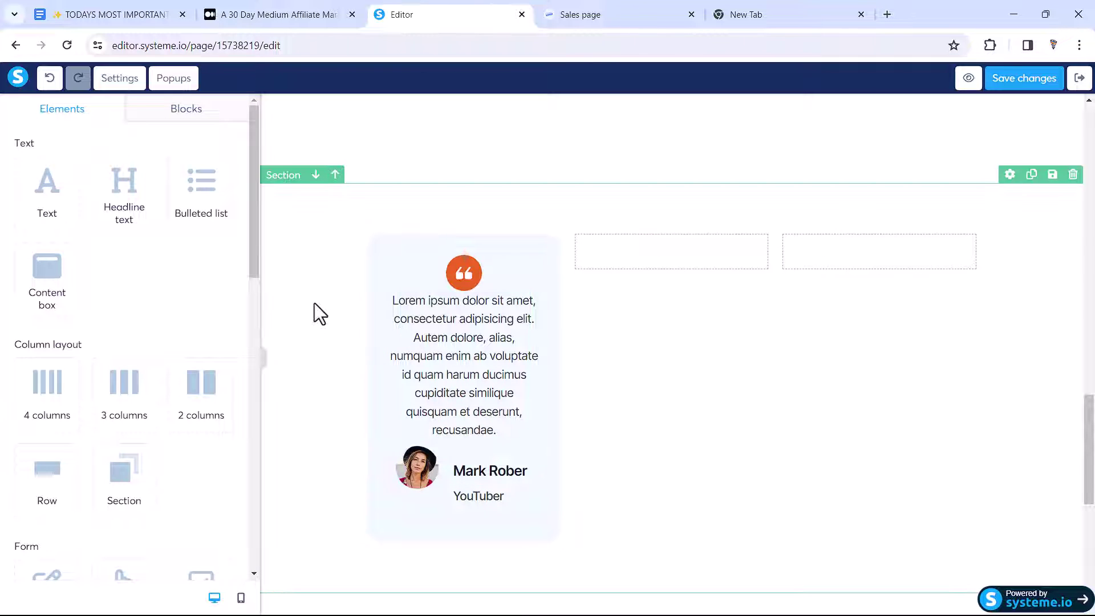
{"action": "scroll", "coordinate": [315, 314], "scroll_direction": "up", "scroll_amount": 4}
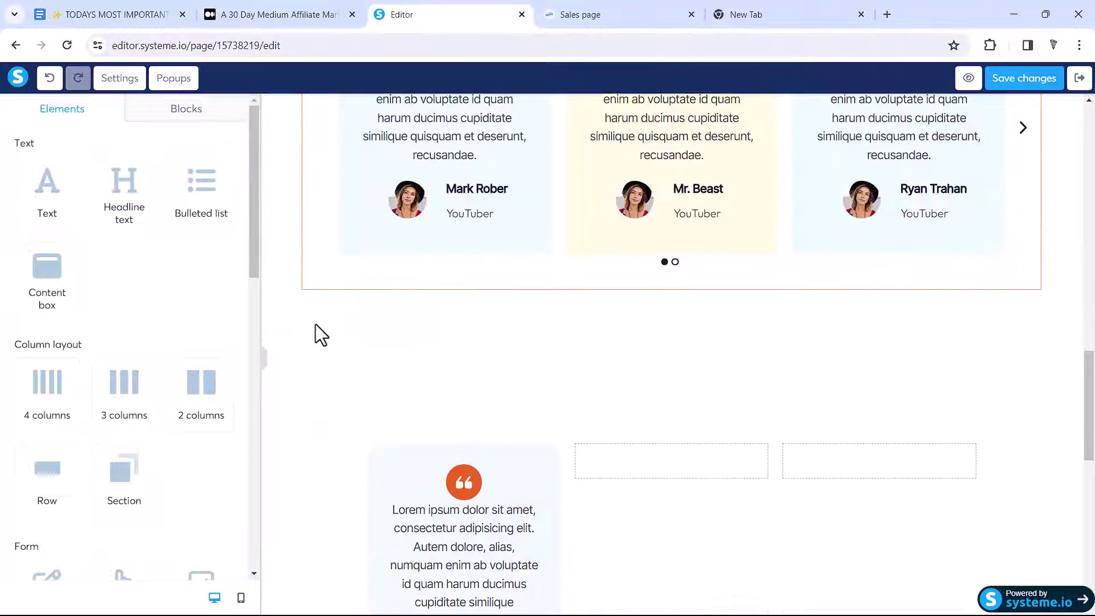
{"action": "scroll", "coordinate": [315, 324], "scroll_direction": "down", "scroll_amount": 2}
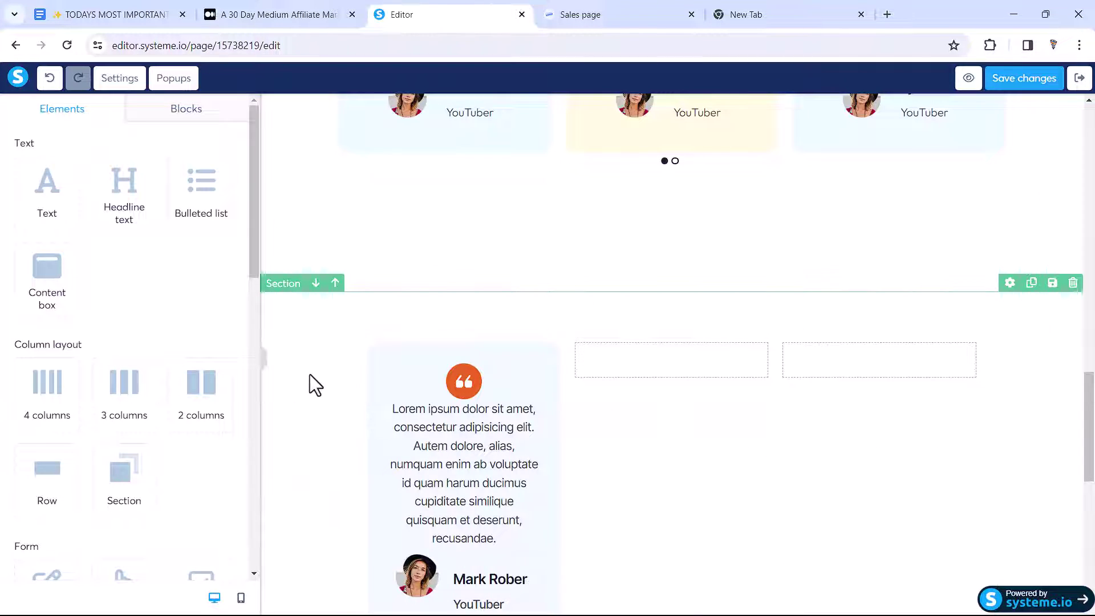
{"action": "left_click", "coordinate": [348, 330]}
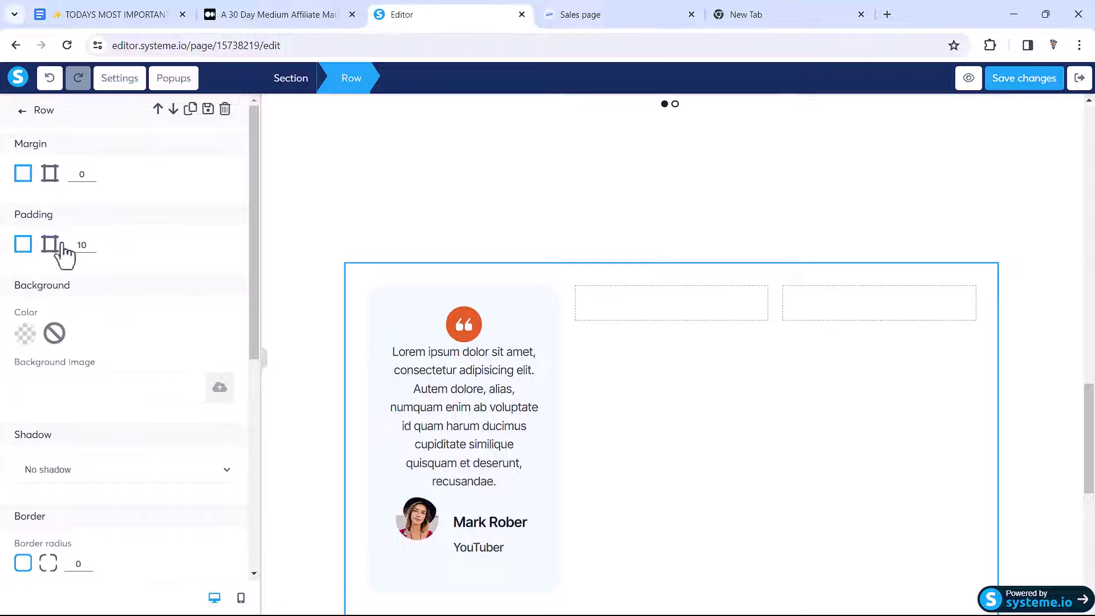
{"action": "left_click", "coordinate": [80, 245]}
{"action": "scroll", "coordinate": [77, 251], "scroll_direction": "down", "scroll_amount": 3}
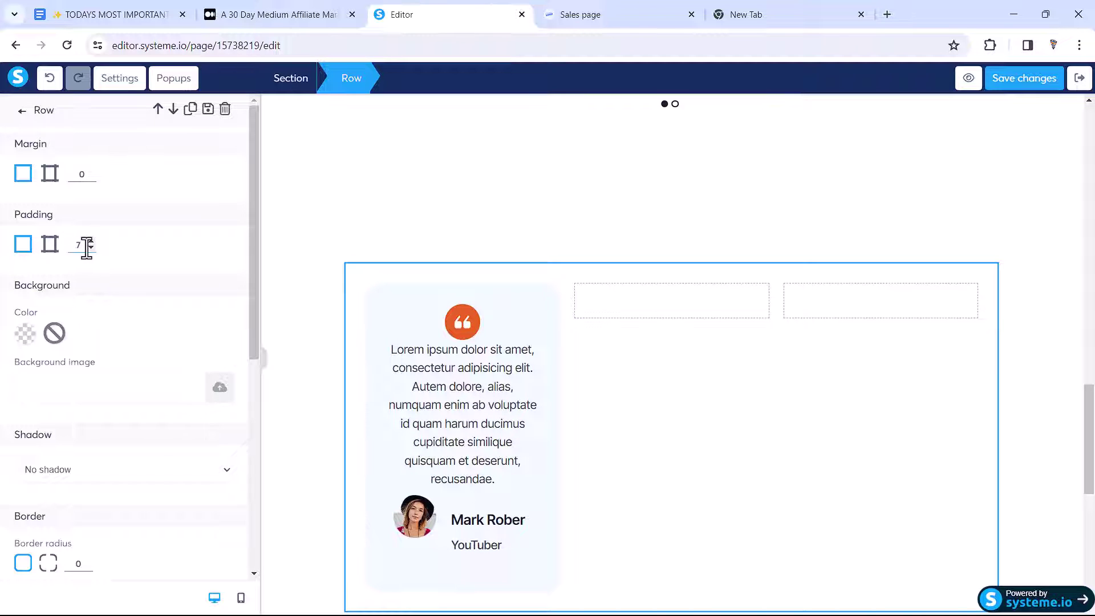
{"action": "left_click_drag", "start_coordinate": [86, 247], "coordinate": [59, 245]}
{"action": "type", "text": "0"}
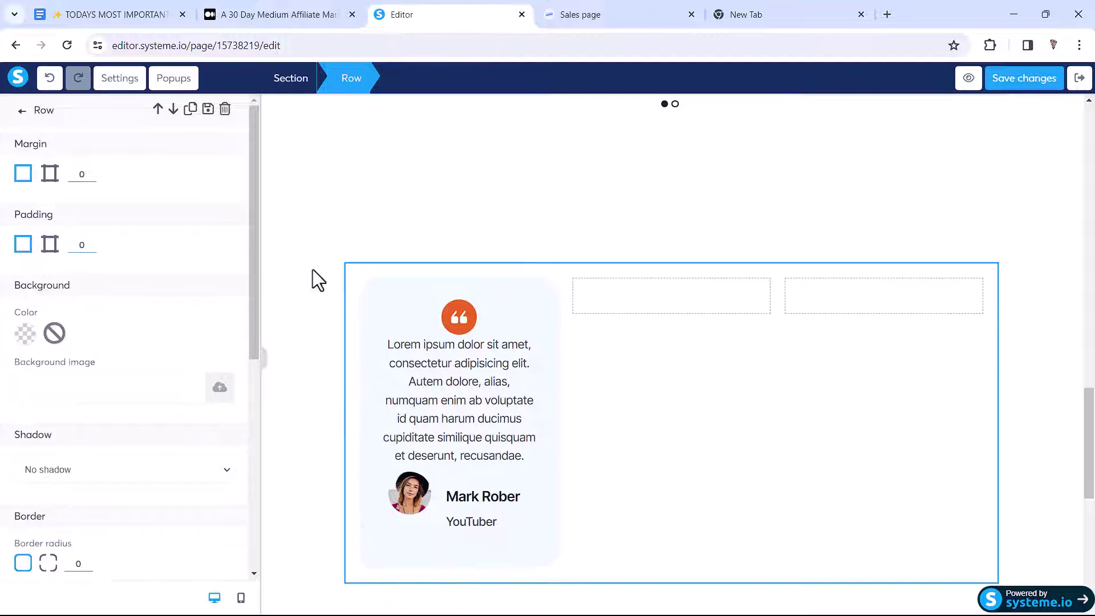
{"action": "left_click", "coordinate": [349, 273]}
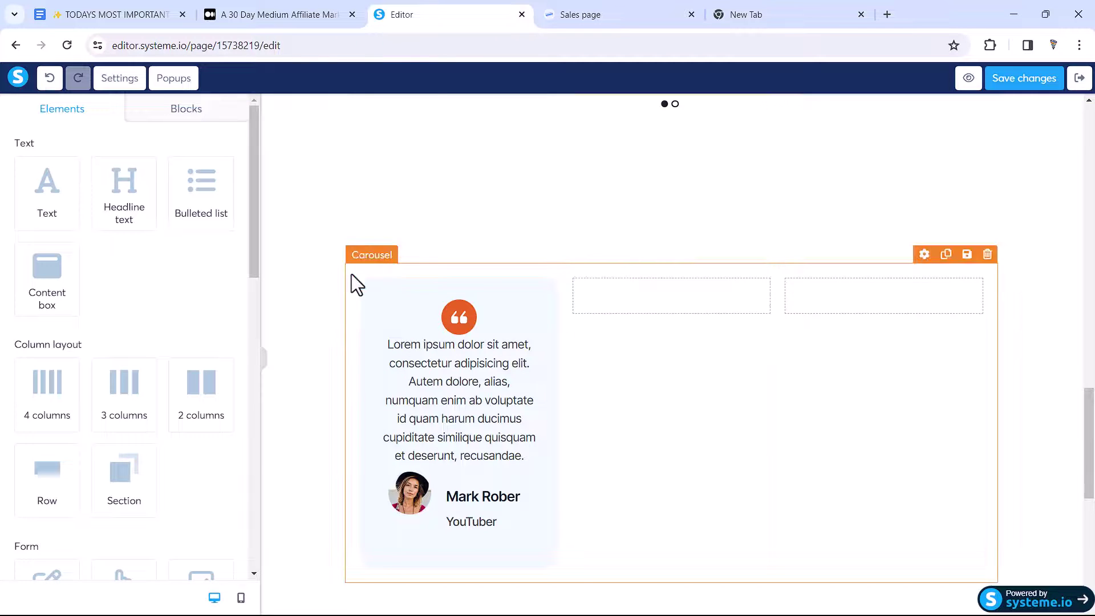
{"action": "left_click", "coordinate": [351, 274]}
{"action": "scroll", "coordinate": [78, 336], "scroll_direction": "down", "scroll_amount": 3}
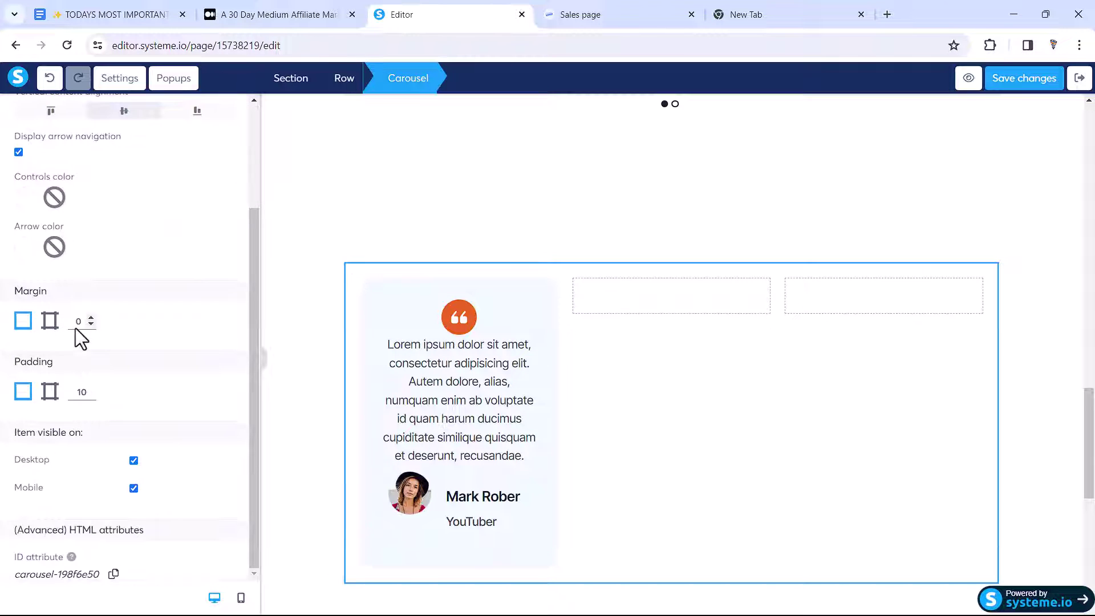
{"action": "double_click", "coordinate": [84, 394]}
{"action": "type", "text": "0"}
{"action": "left_click", "coordinate": [317, 211]}
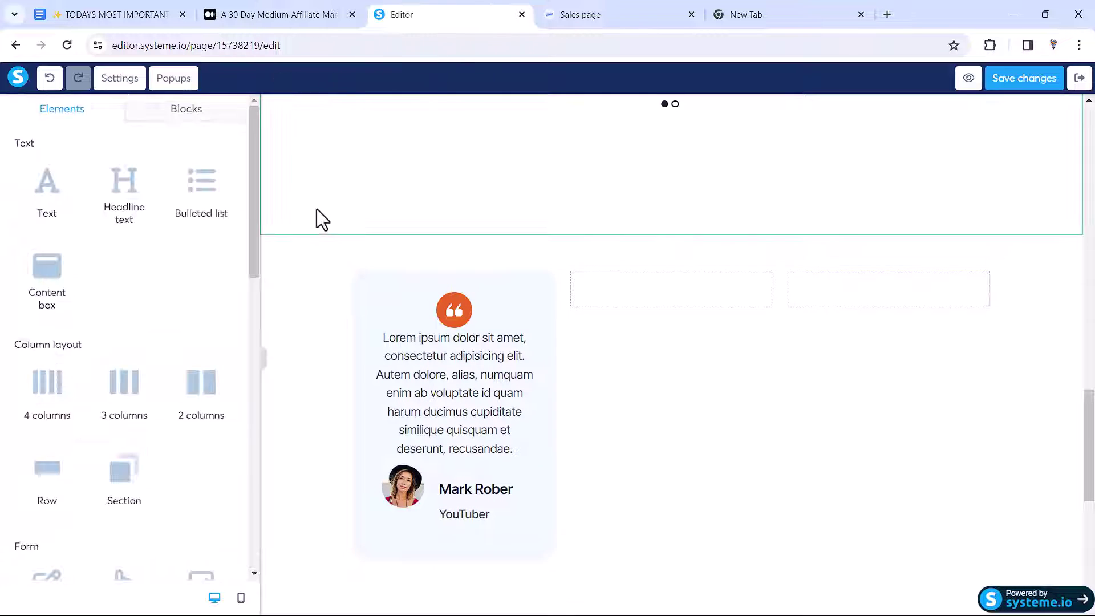
{"action": "scroll", "coordinate": [317, 211], "scroll_direction": "up", "scroll_amount": 1}
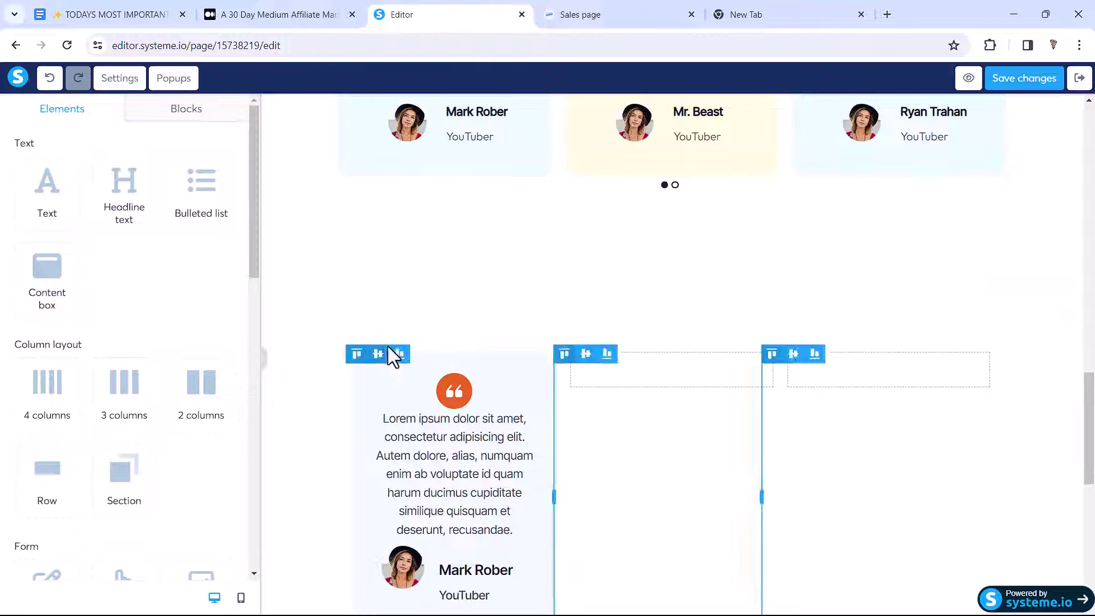
{"action": "scroll", "coordinate": [488, 130], "scroll_direction": "up", "scroll_amount": 1}
{"action": "scroll", "coordinate": [488, 130], "scroll_direction": "up", "scroll_amount": 3}
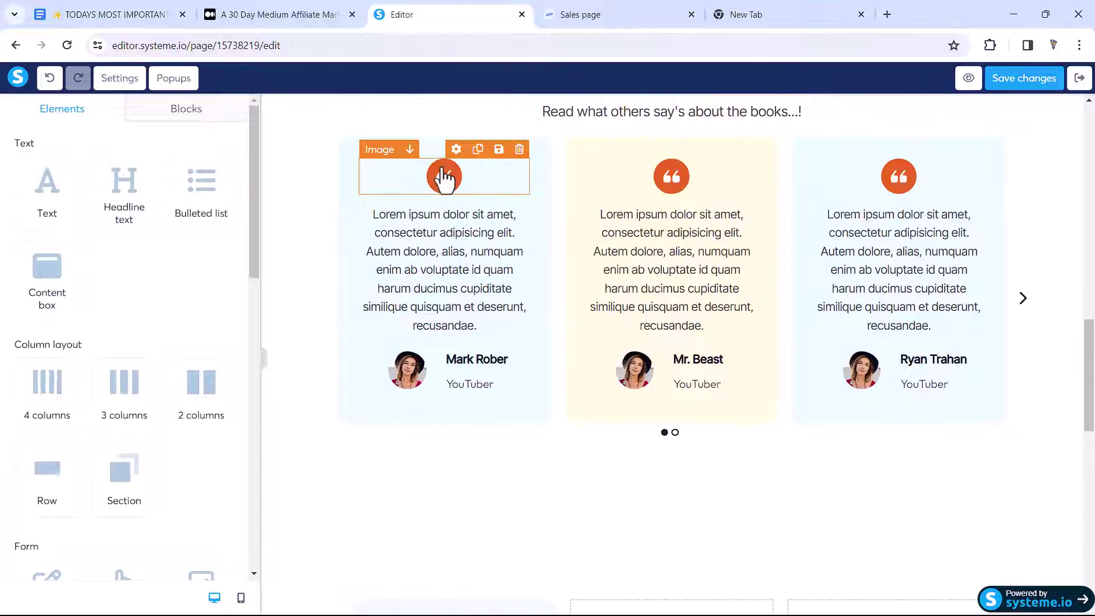
Give the lower card's quote image per-side margins: bottom 25, right 0.
{"action": "scroll", "coordinate": [365, 330], "scroll_direction": "down", "scroll_amount": 6}
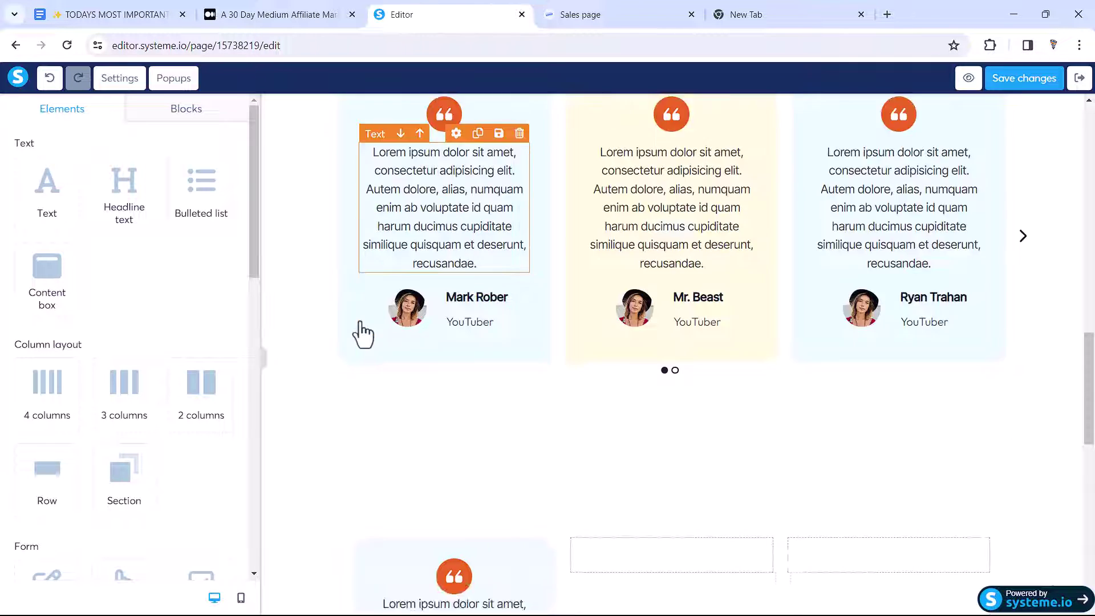
{"action": "left_click", "coordinate": [453, 215]}
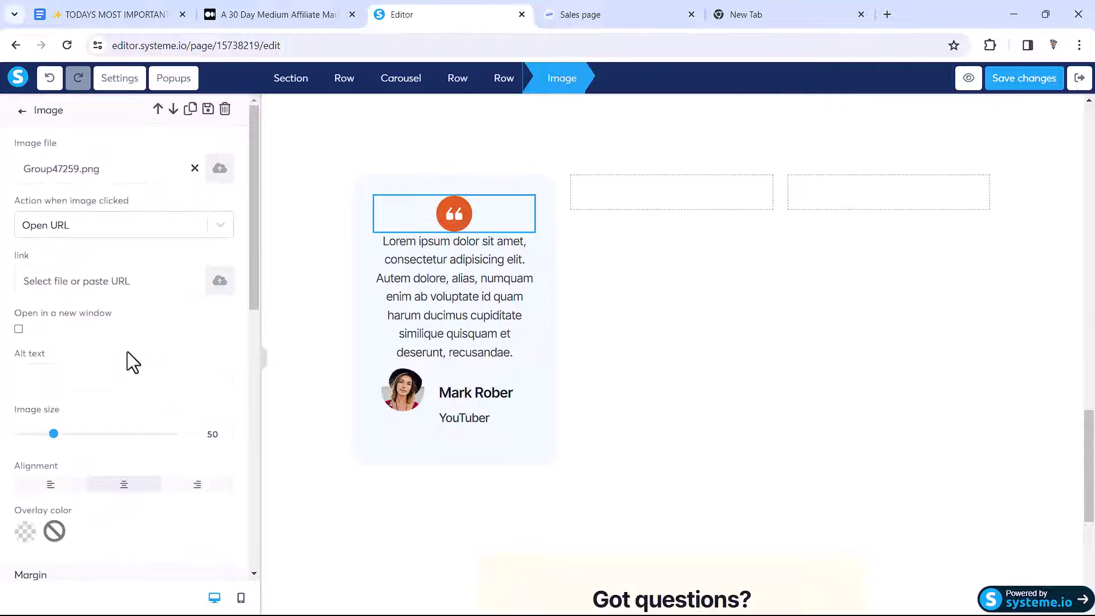
{"action": "scroll", "coordinate": [130, 359], "scroll_direction": "down", "scroll_amount": 4}
{"action": "scroll", "coordinate": [128, 352], "scroll_direction": "down", "scroll_amount": 1}
{"action": "left_click", "coordinate": [50, 331]}
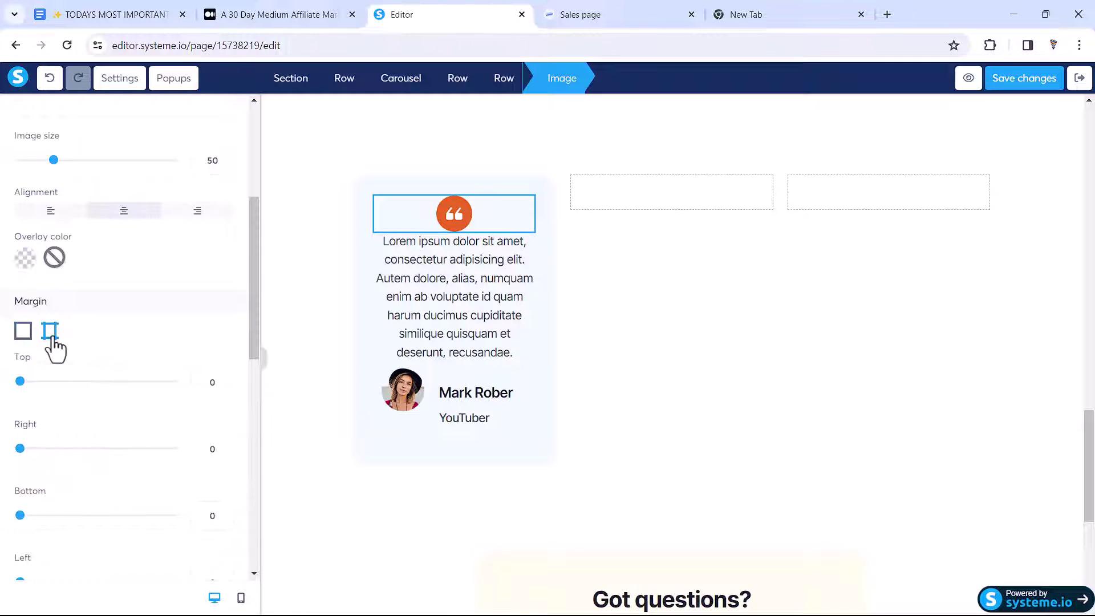
{"action": "scroll", "coordinate": [98, 395], "scroll_direction": "down", "scroll_amount": 1}
{"action": "scroll", "coordinate": [98, 396], "scroll_direction": "down", "scroll_amount": 1}
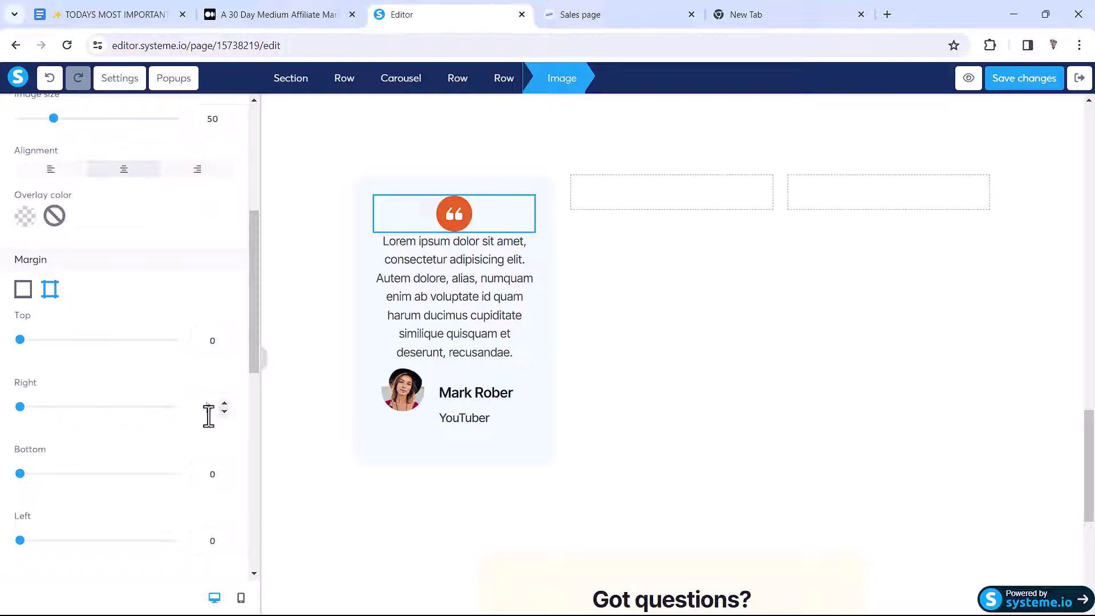
{"action": "type", "text": "25"}
{"action": "double_click", "coordinate": [210, 407]}
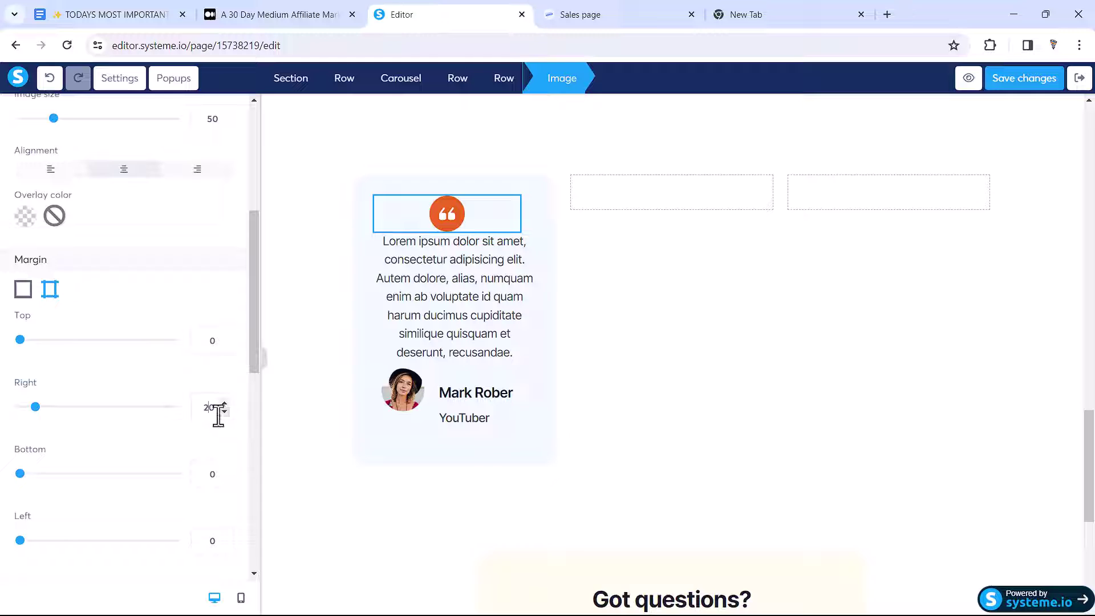
{"action": "type", "text": "0"}
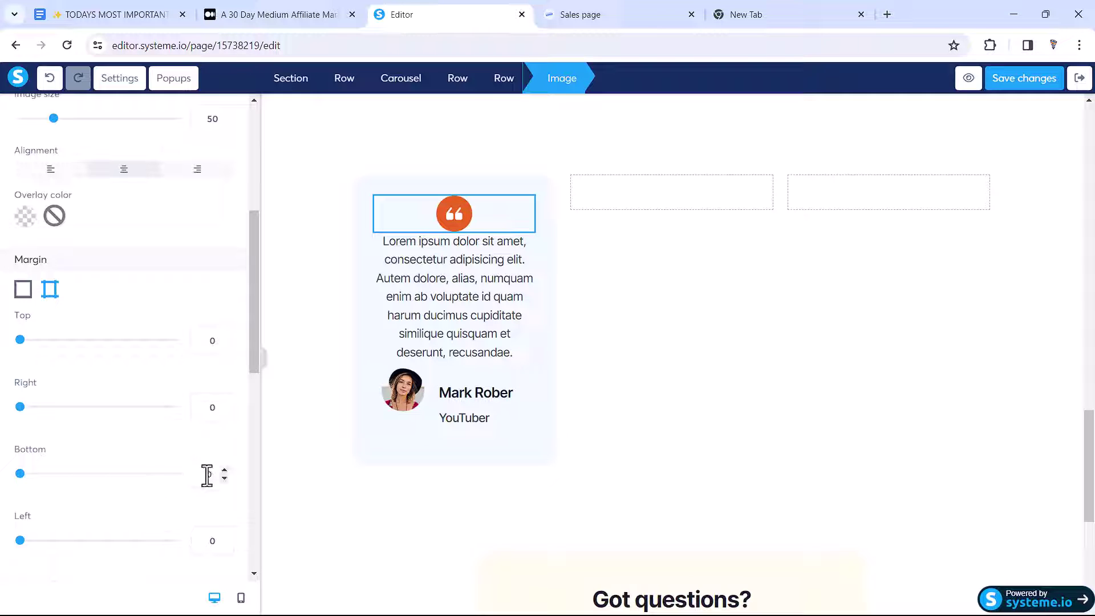
{"action": "left_click", "coordinate": [320, 276]}
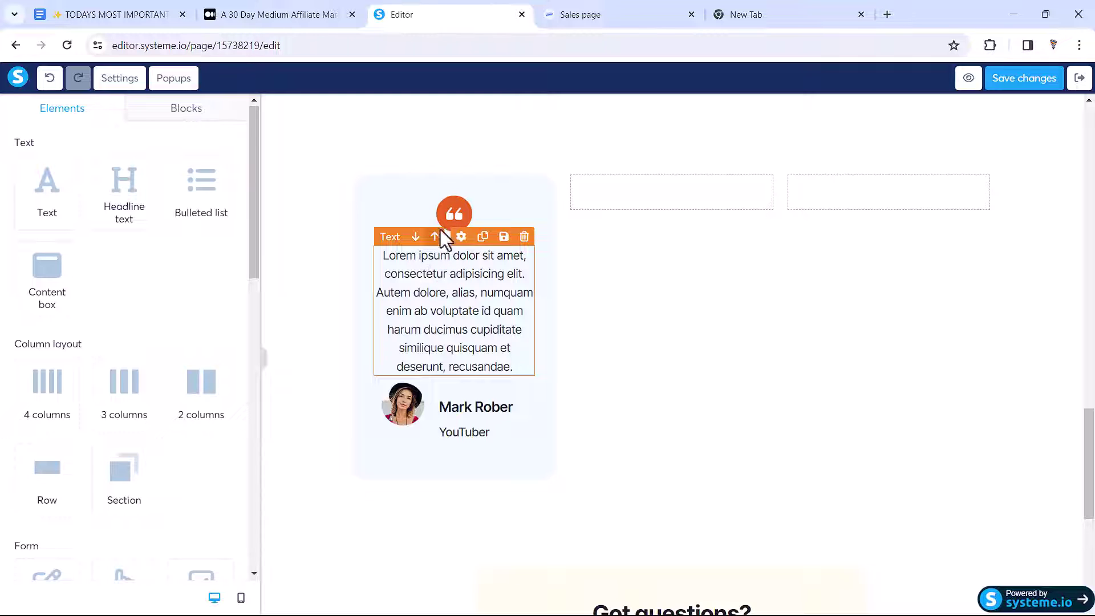
Collapse the side panel to review the wider page, then restore the elements sidebar.
{"action": "scroll", "coordinate": [366, 222], "scroll_direction": "up", "scroll_amount": 8}
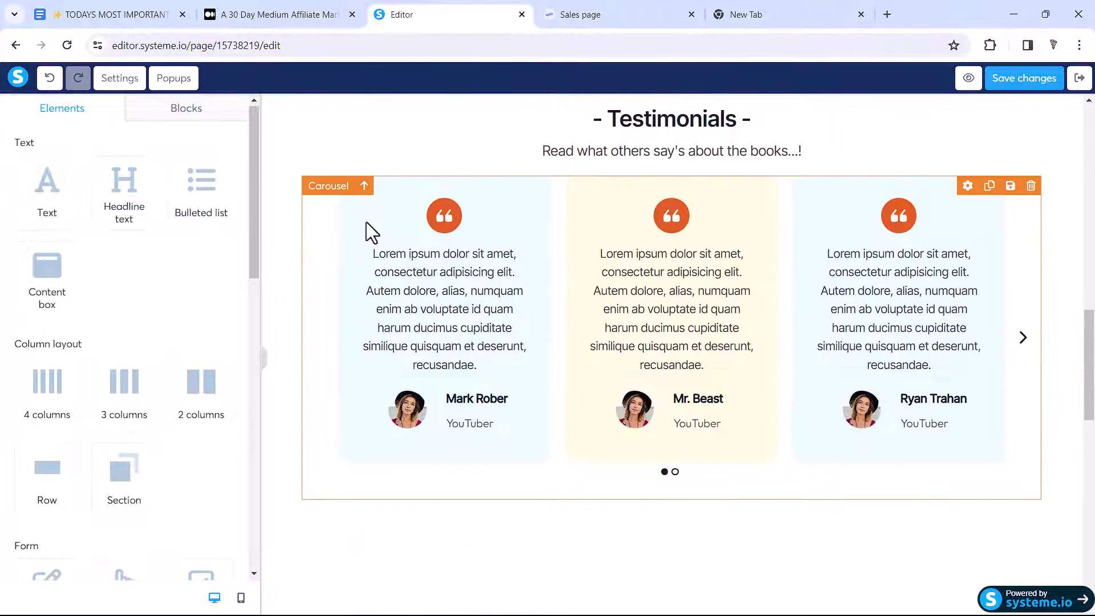
{"action": "scroll", "coordinate": [366, 222], "scroll_direction": "down", "scroll_amount": 5}
{"action": "left_click", "coordinate": [266, 368]}
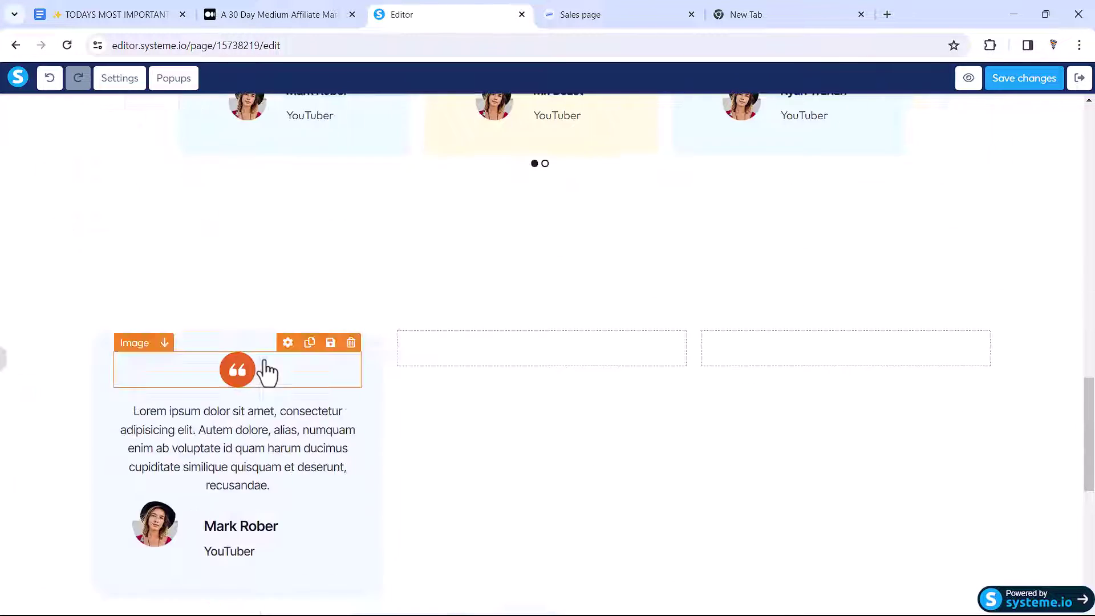
{"action": "scroll", "coordinate": [146, 244], "scroll_direction": "up", "scroll_amount": 3}
{"action": "scroll", "coordinate": [146, 245], "scroll_direction": "down", "scroll_amount": 4}
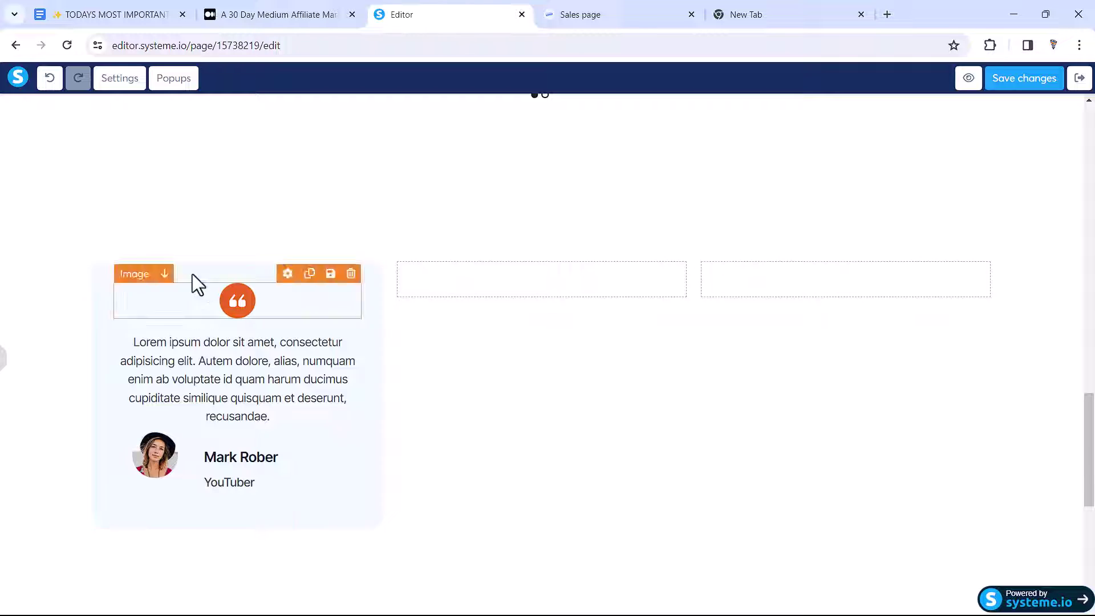
{"action": "scroll", "coordinate": [54, 350], "scroll_direction": "up", "scroll_amount": 2}
{"action": "scroll", "coordinate": [54, 349], "scroll_direction": "down", "scroll_amount": 3}
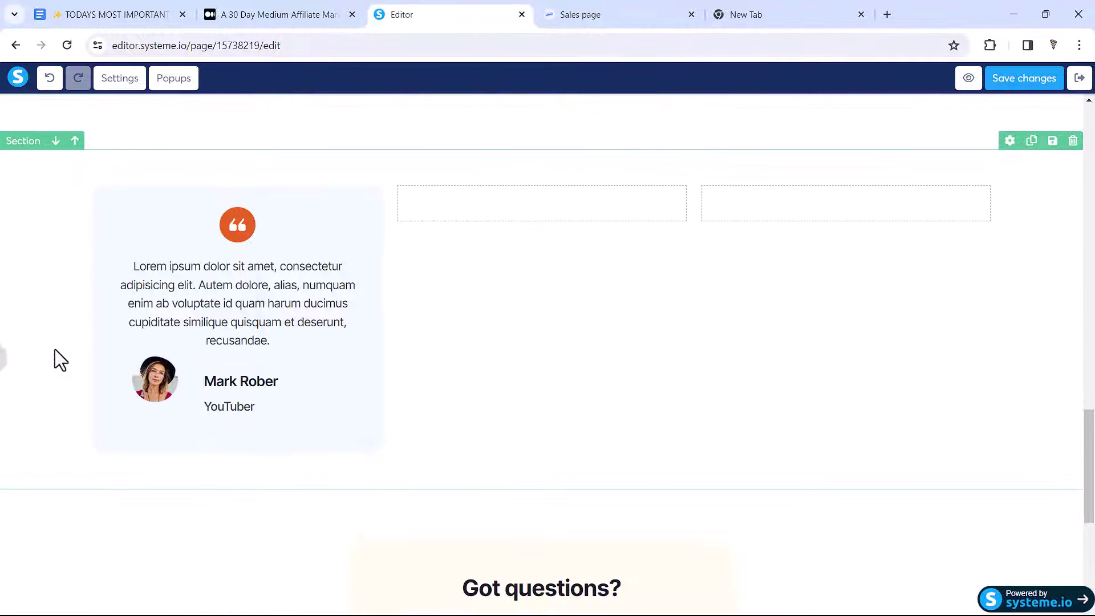
{"action": "scroll", "coordinate": [57, 318], "scroll_direction": "up", "scroll_amount": 1}
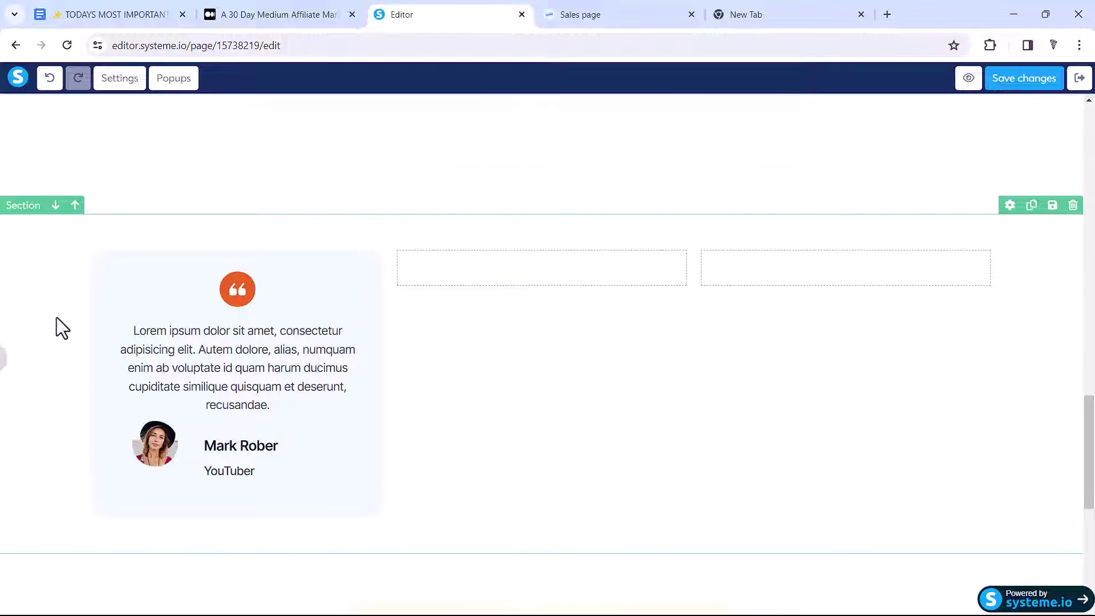
{"action": "scroll", "coordinate": [56, 317], "scroll_direction": "up", "scroll_amount": 2}
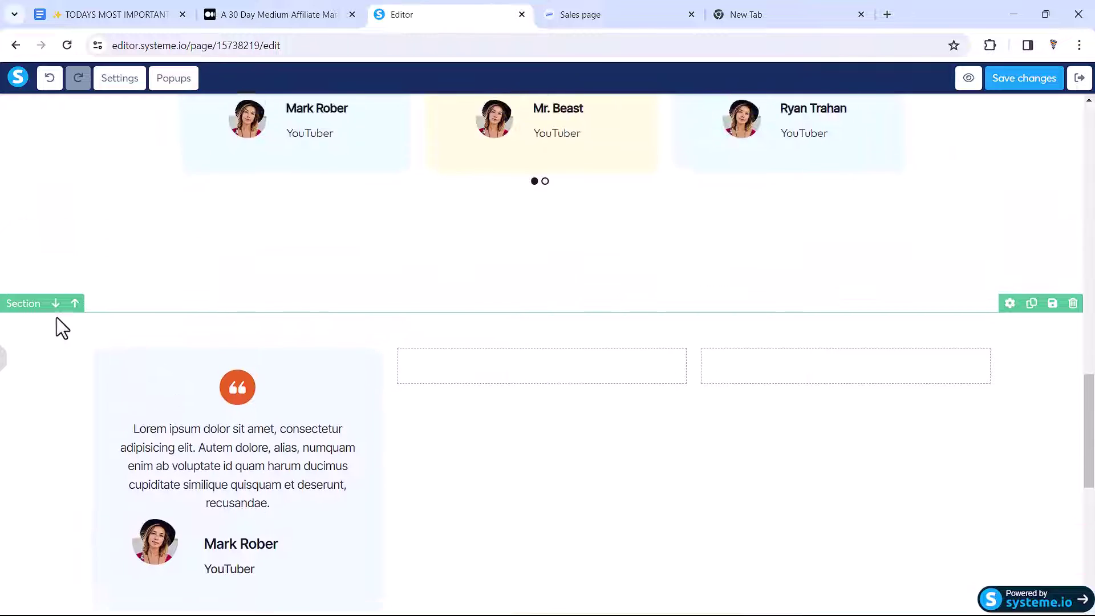
{"action": "left_click", "coordinate": [2, 367]}
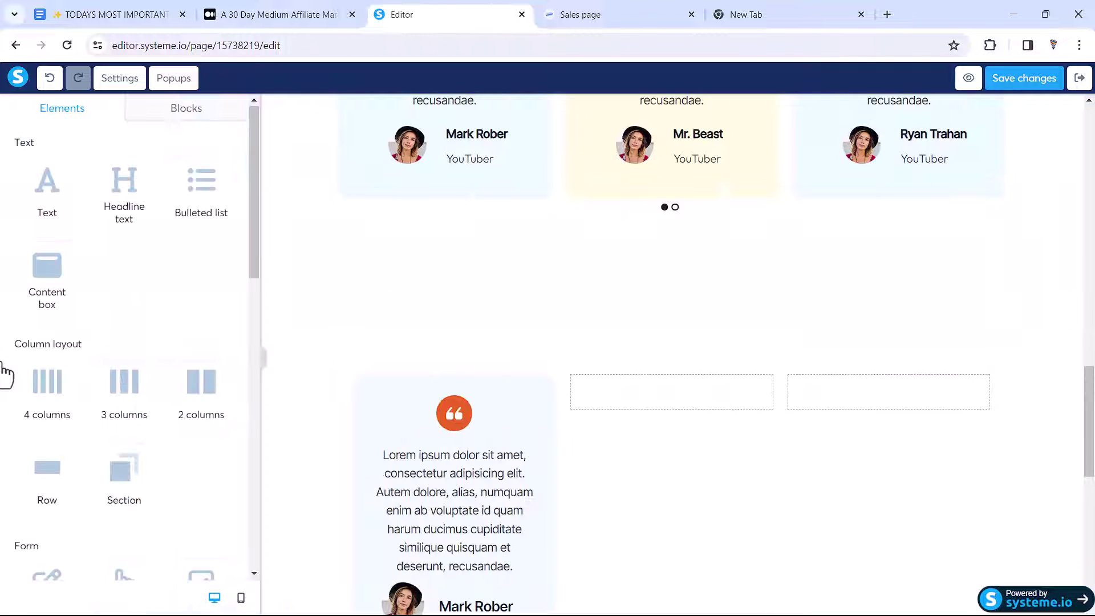
Change the lower section's content width from Full page to Wide and review the result.
{"action": "left_click", "coordinate": [299, 367]}
{"action": "scroll", "coordinate": [69, 336], "scroll_direction": "down", "scroll_amount": 10}
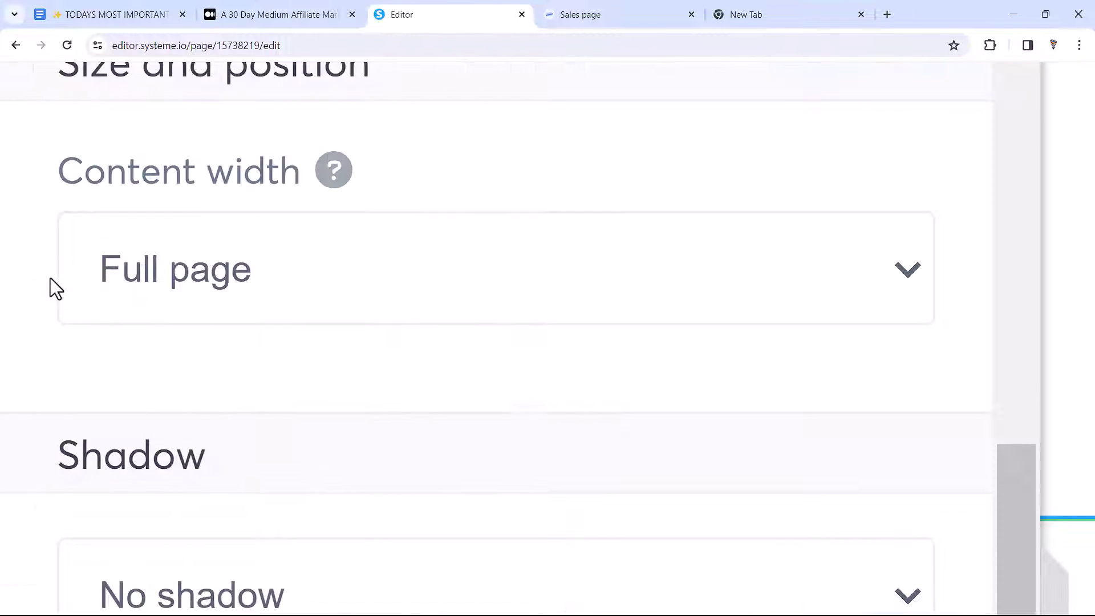
{"action": "left_click", "coordinate": [199, 248]}
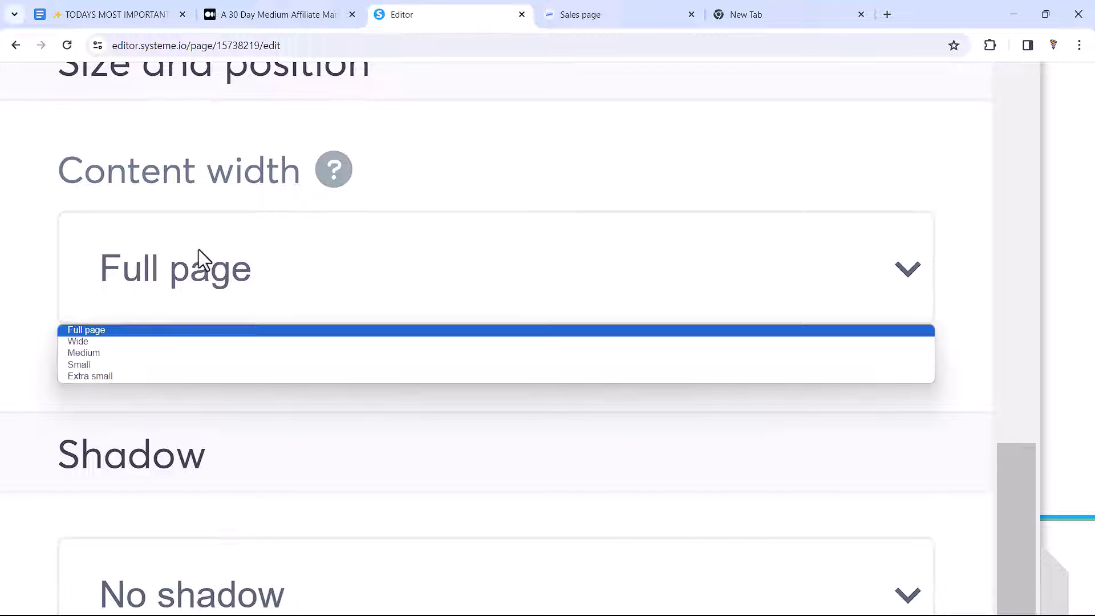
{"action": "left_click", "coordinate": [101, 342]}
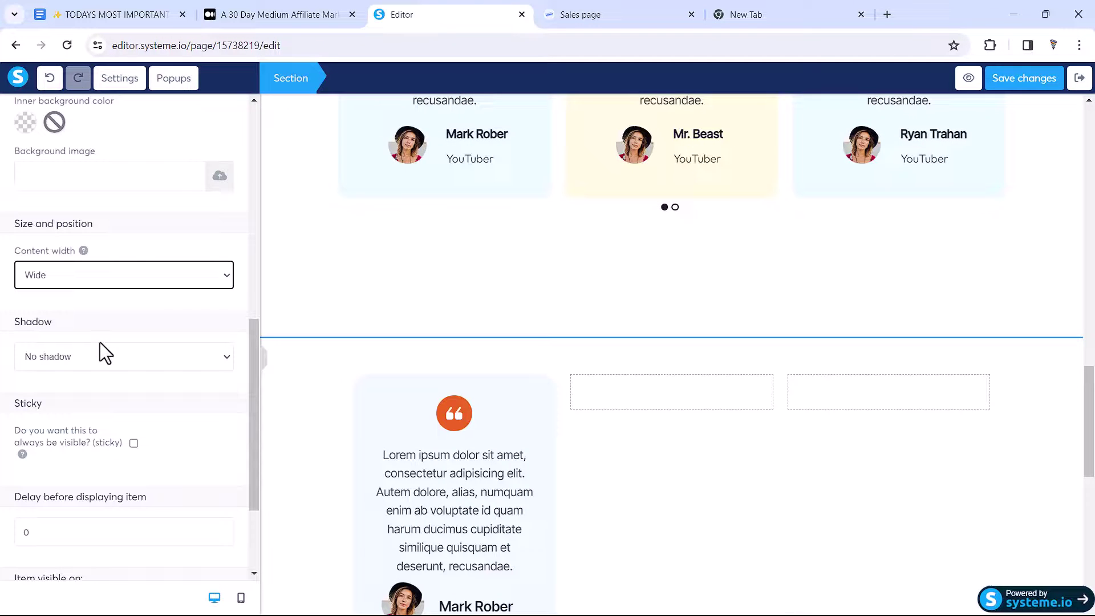
{"action": "left_click", "coordinate": [265, 357]}
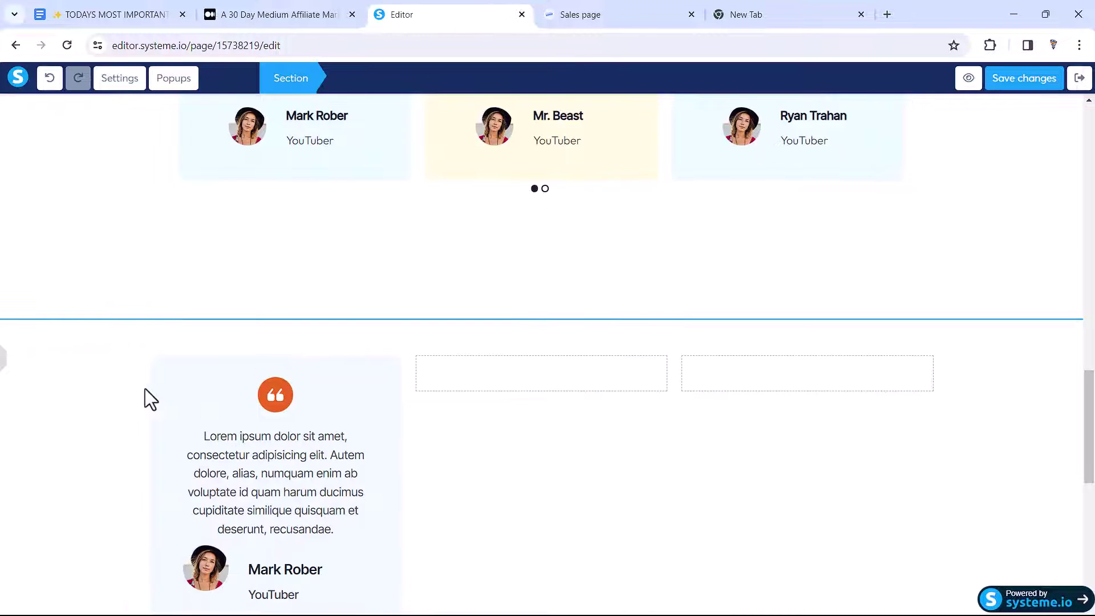
{"action": "scroll", "coordinate": [89, 416], "scroll_direction": "down", "scroll_amount": 2}
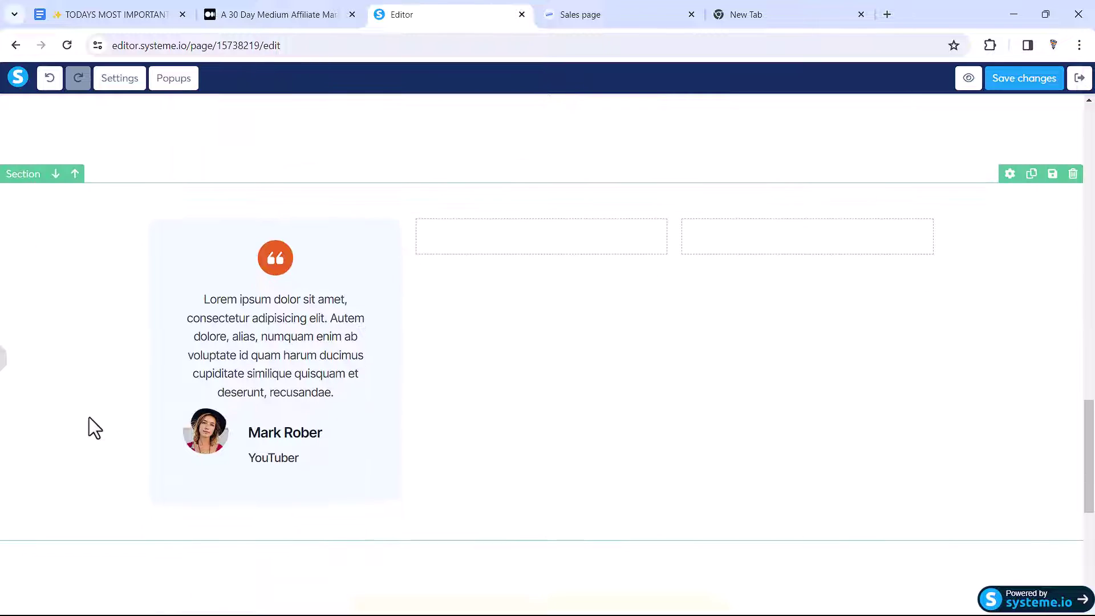
{"action": "left_click", "coordinate": [4, 360]}
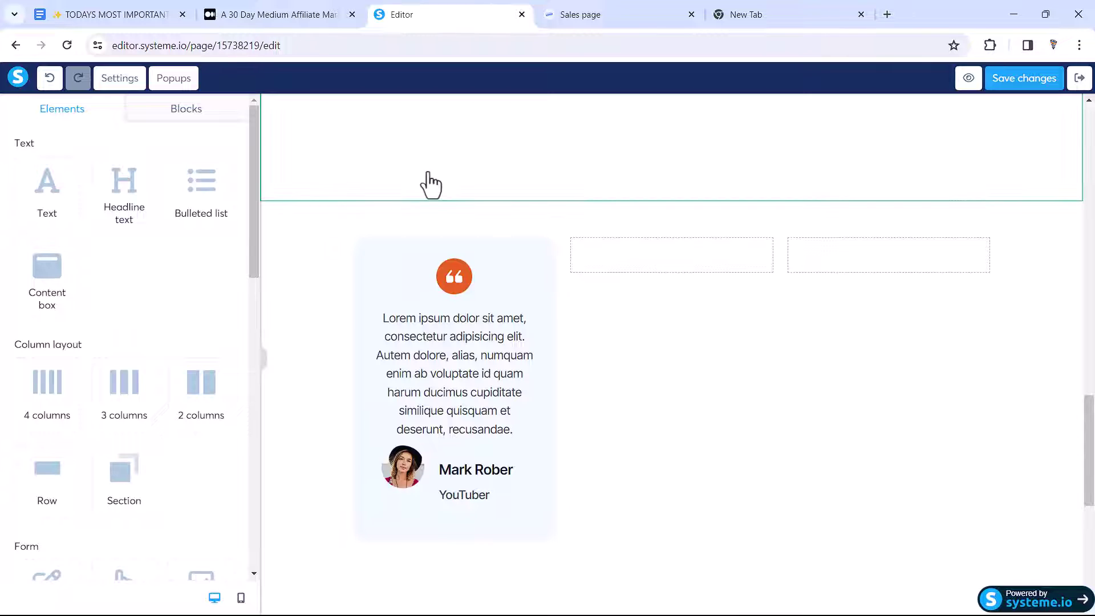
Drag a copy of the testimonial card into the empty second column.
{"action": "left_click", "coordinate": [430, 184]}
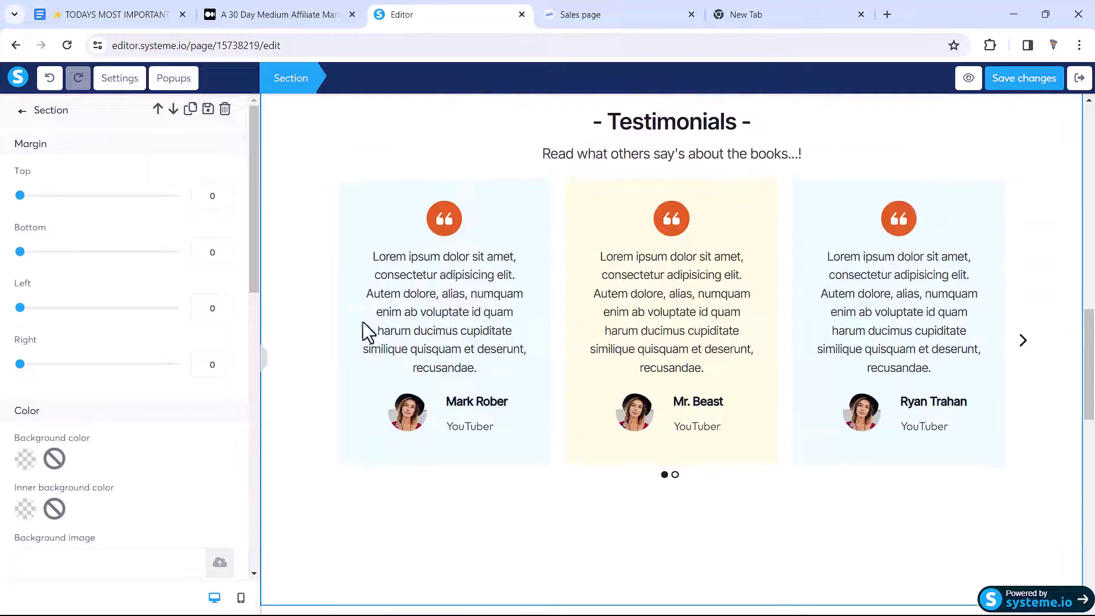
{"action": "left_click", "coordinate": [320, 390]}
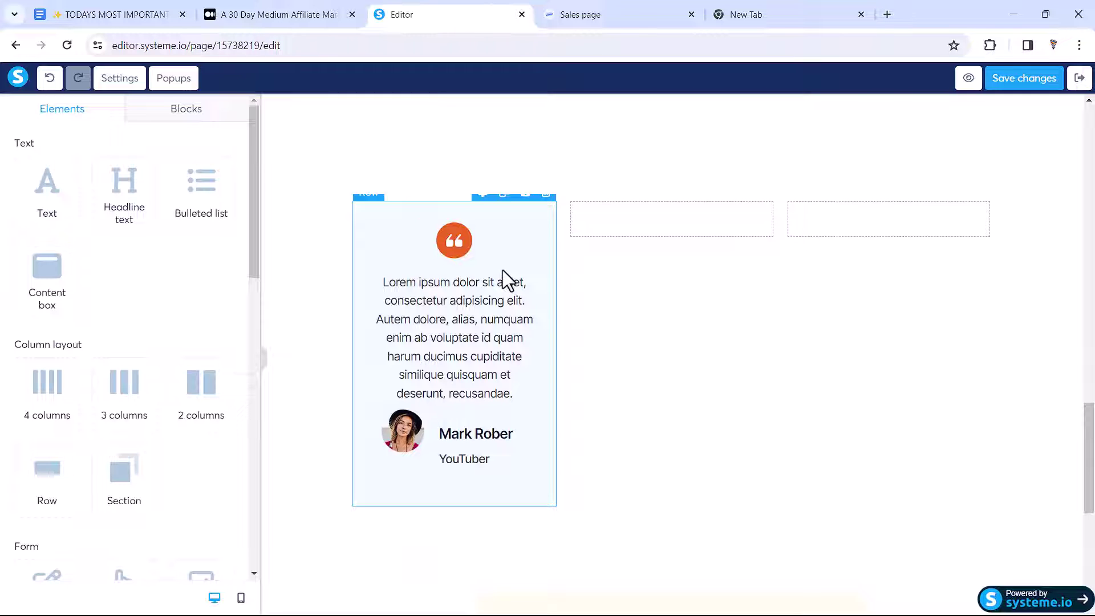
{"action": "scroll", "coordinate": [502, 269], "scroll_direction": "up", "scroll_amount": 1}
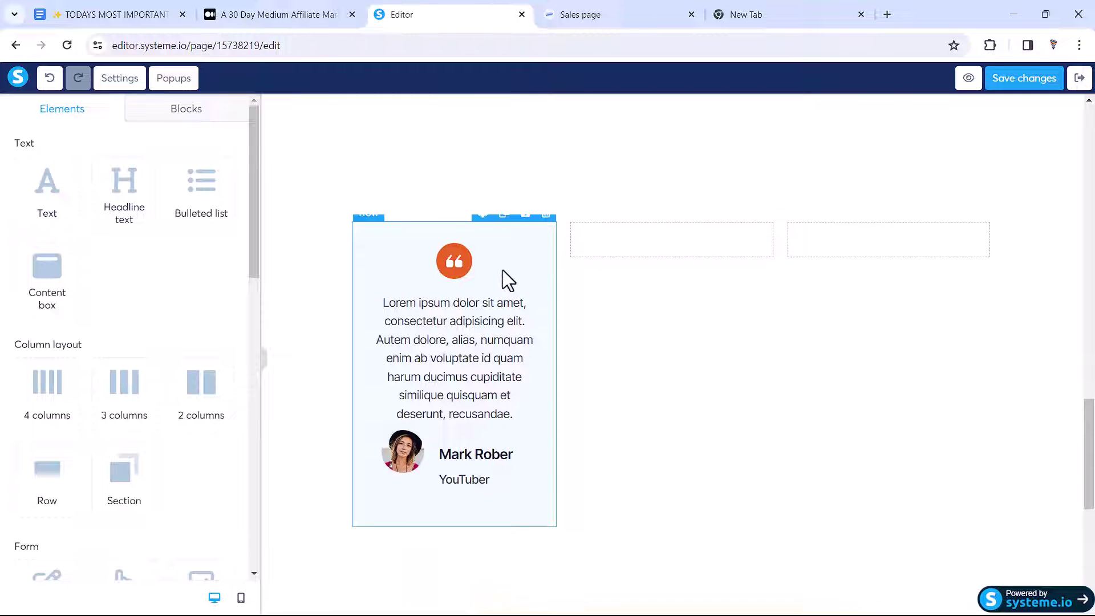
{"action": "left_click", "coordinate": [545, 283]}
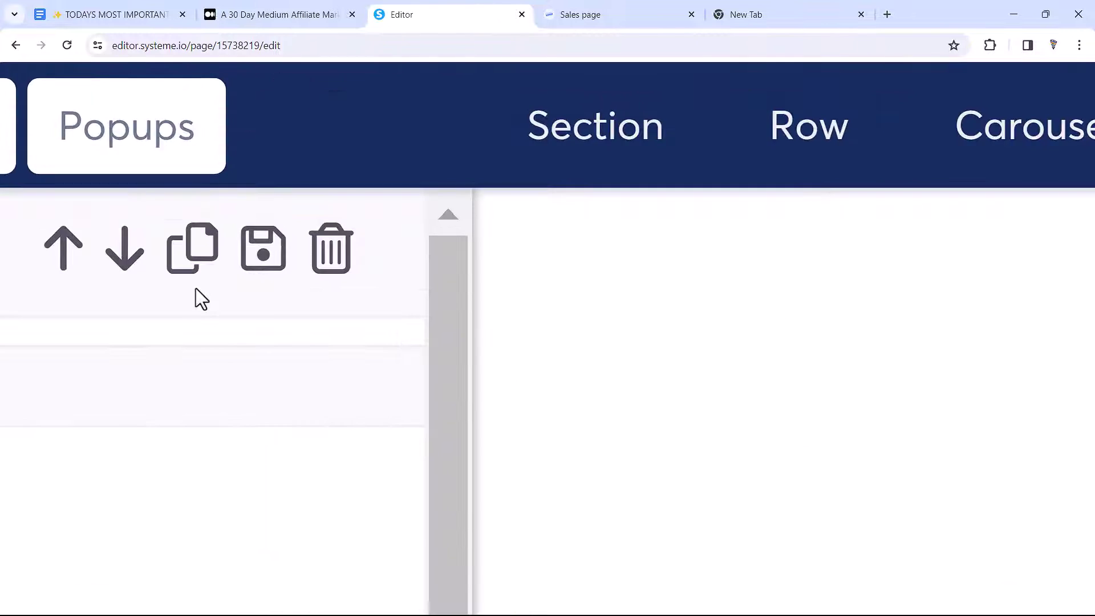
{"action": "scroll", "coordinate": [185, 242], "scroll_direction": "up", "scroll_amount": 1}
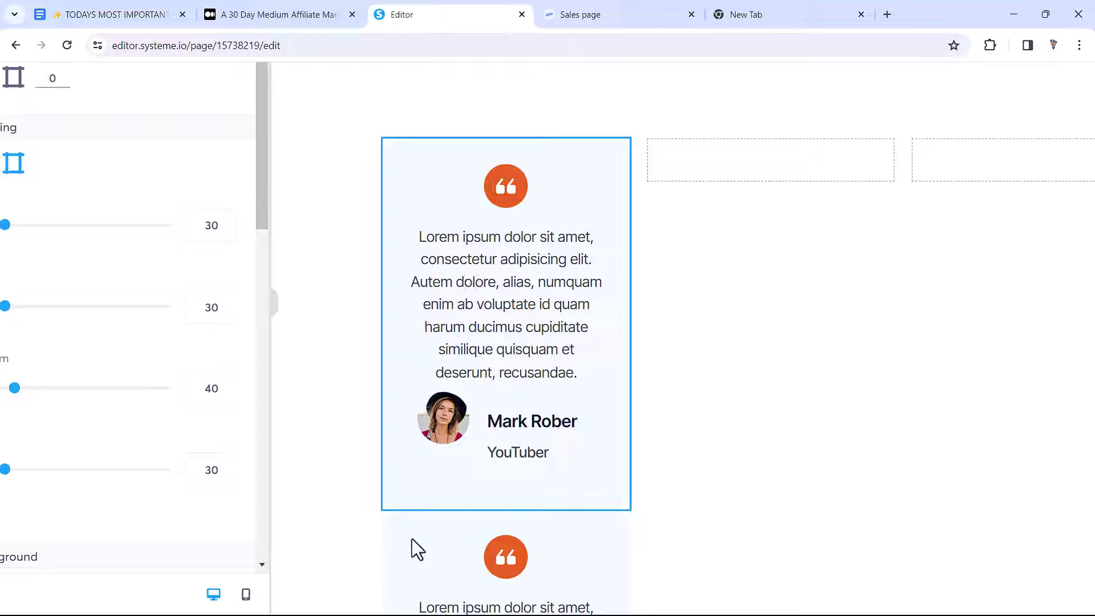
{"action": "left_click", "coordinate": [330, 246]}
{"action": "scroll", "coordinate": [329, 245], "scroll_direction": "up", "scroll_amount": 2}
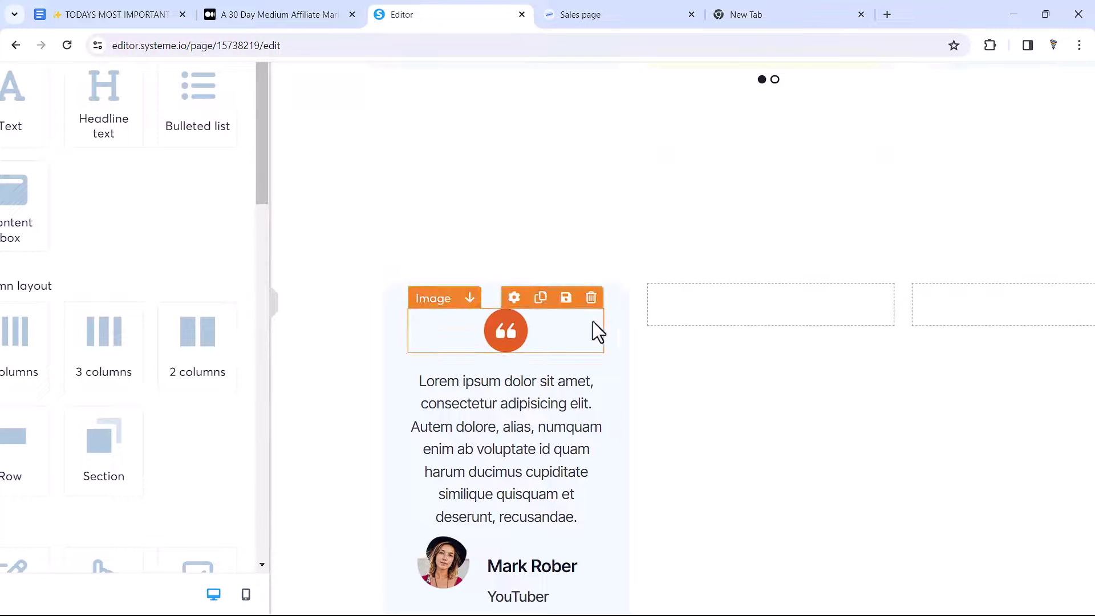
{"action": "left_click_drag", "start_coordinate": [613, 335], "coordinate": [750, 309]}
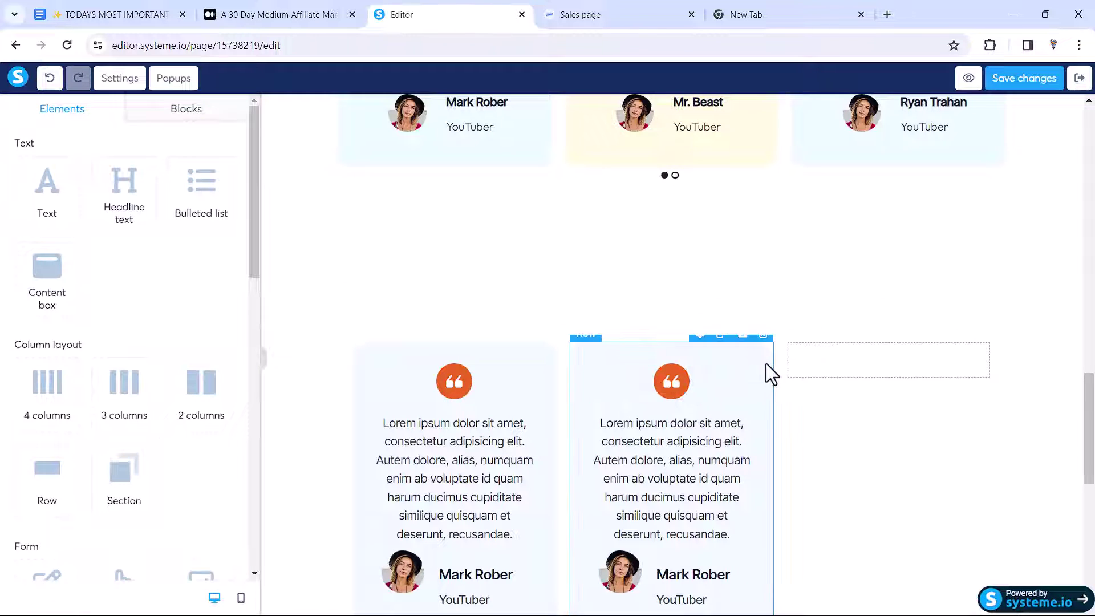
Duplicate the second Mark Rober testimonial card in the lower row.
{"action": "left_click", "coordinate": [765, 363]}
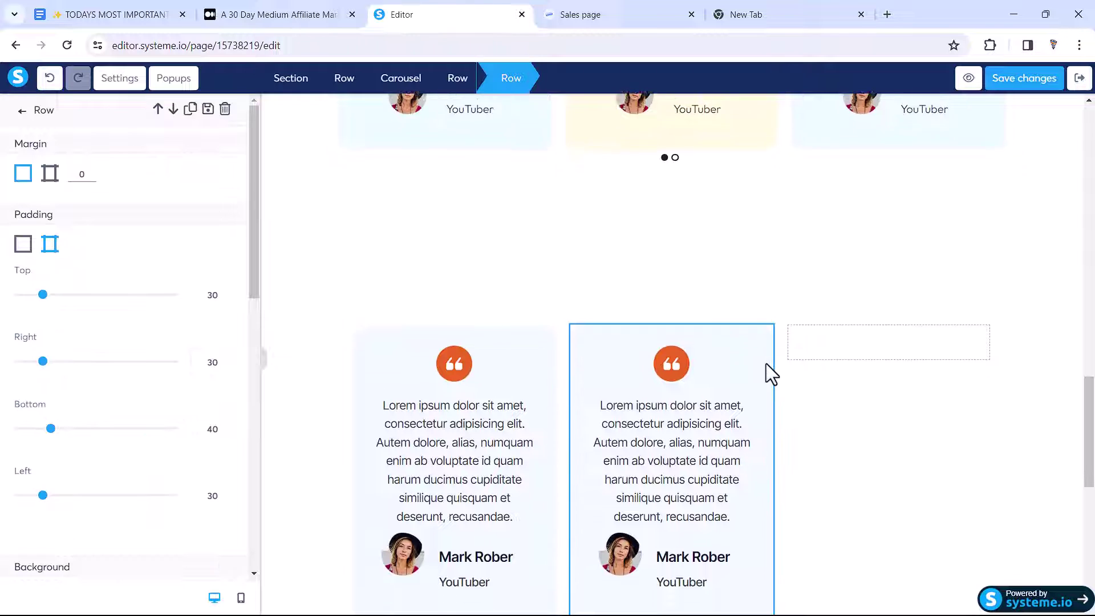
{"action": "left_click", "coordinate": [191, 113]}
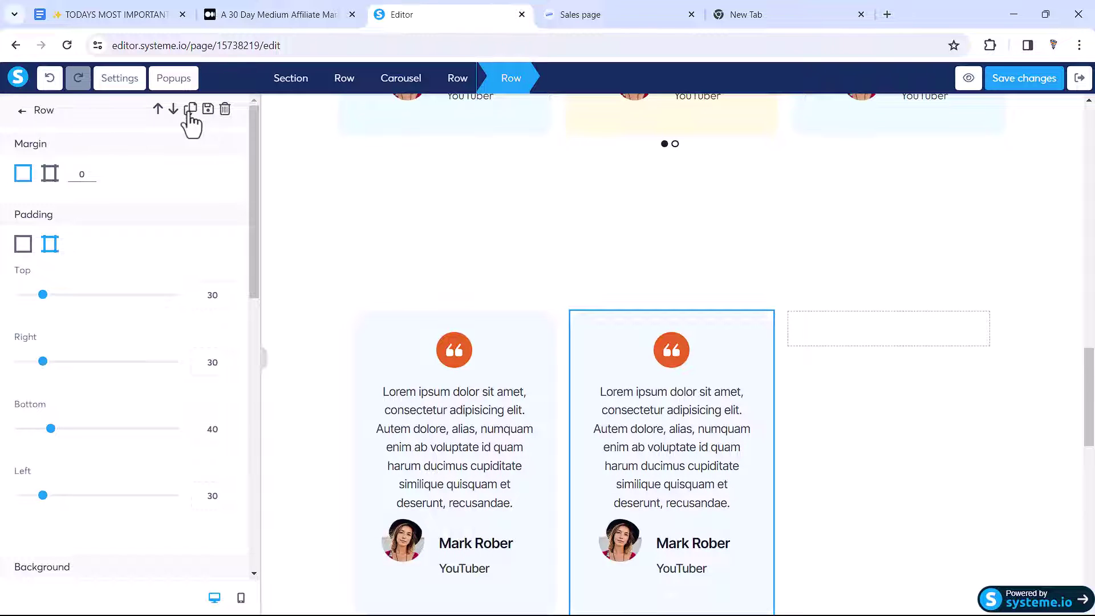
{"action": "left_click", "coordinate": [826, 388]}
{"action": "scroll", "coordinate": [826, 387], "scroll_direction": "down", "scroll_amount": 3}
{"action": "scroll", "coordinate": [826, 388], "scroll_direction": "up", "scroll_amount": 3}
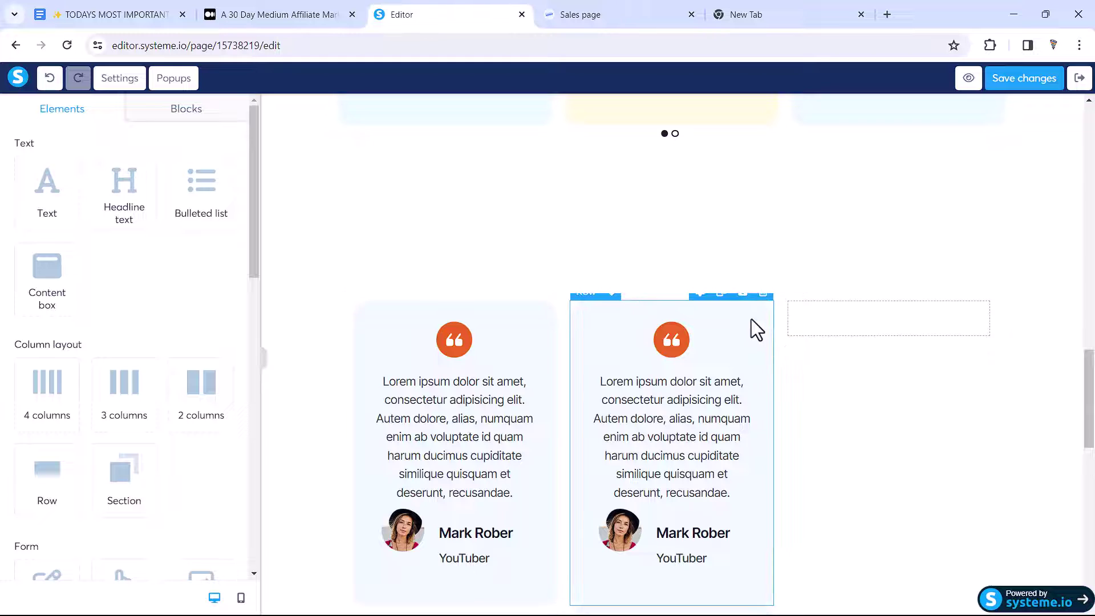
Move the duplicated card into the empty third column and deselect the section.
{"action": "left_click_drag", "start_coordinate": [751, 323], "coordinate": [850, 326]}
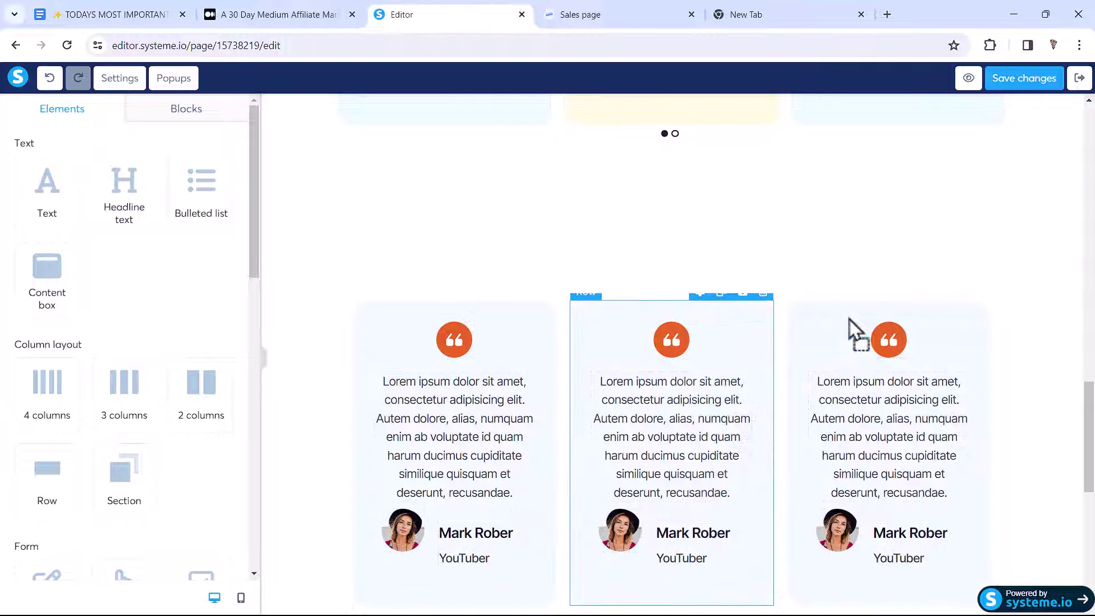
{"action": "left_click", "coordinate": [692, 228]}
{"action": "scroll", "coordinate": [647, 234], "scroll_direction": "up", "scroll_amount": 3}
{"action": "scroll", "coordinate": [646, 234], "scroll_direction": "up", "scroll_amount": 3}
{"action": "left_click", "coordinate": [1041, 264]}
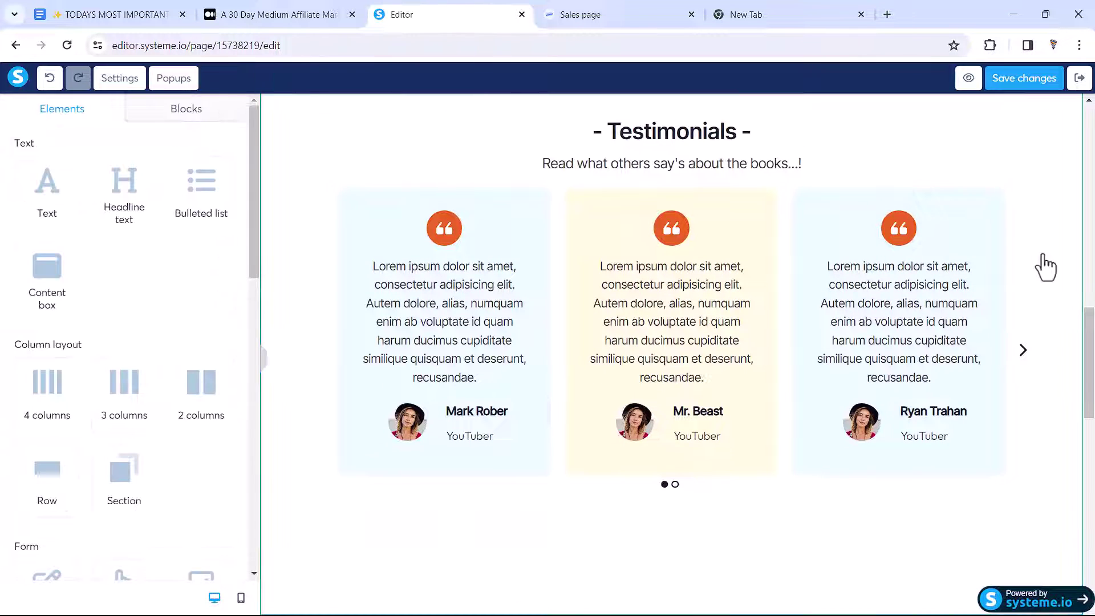
{"action": "scroll", "coordinate": [320, 536], "scroll_direction": "down", "scroll_amount": 8}
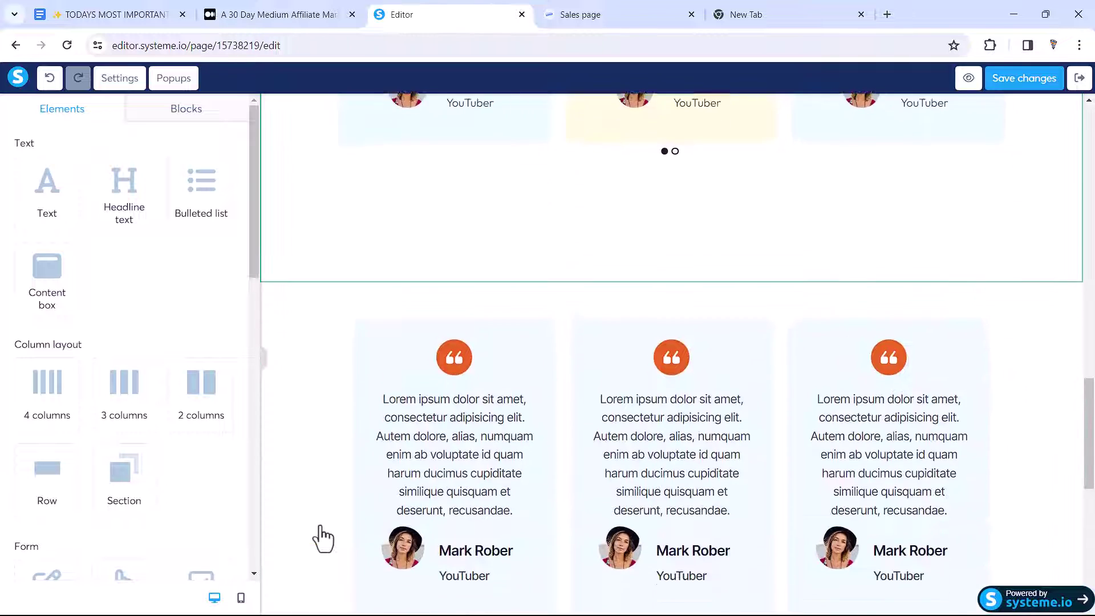
{"action": "scroll", "coordinate": [573, 340], "scroll_direction": "up", "scroll_amount": 5}
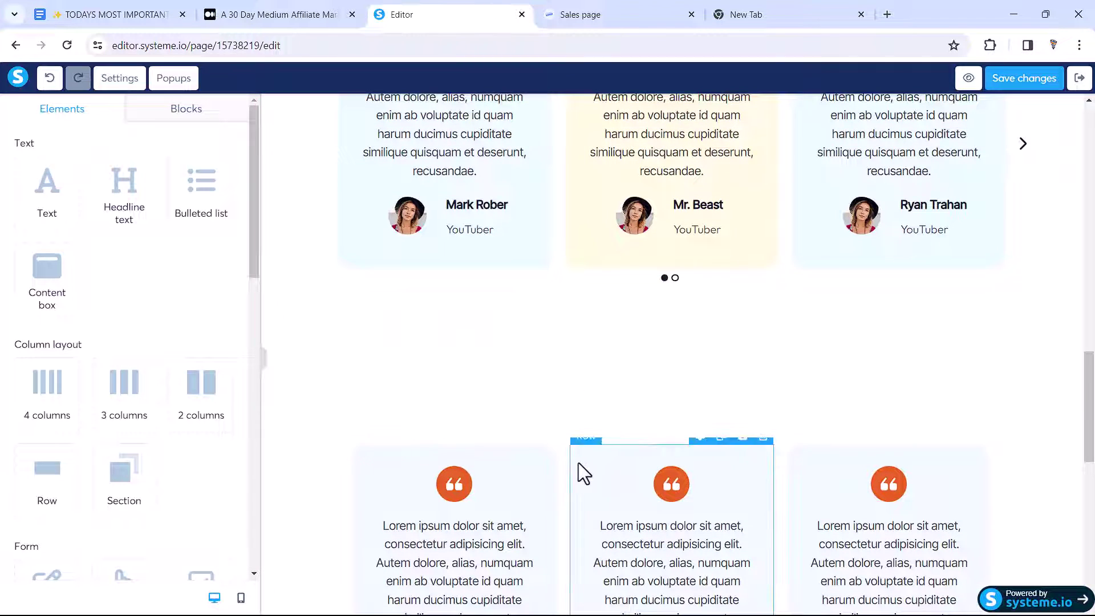
Give the middle card a yellow F8E71C background with alpha lowered to 8.
{"action": "left_click", "coordinate": [581, 464]}
{"action": "scroll", "coordinate": [569, 463], "scroll_direction": "down", "scroll_amount": 2}
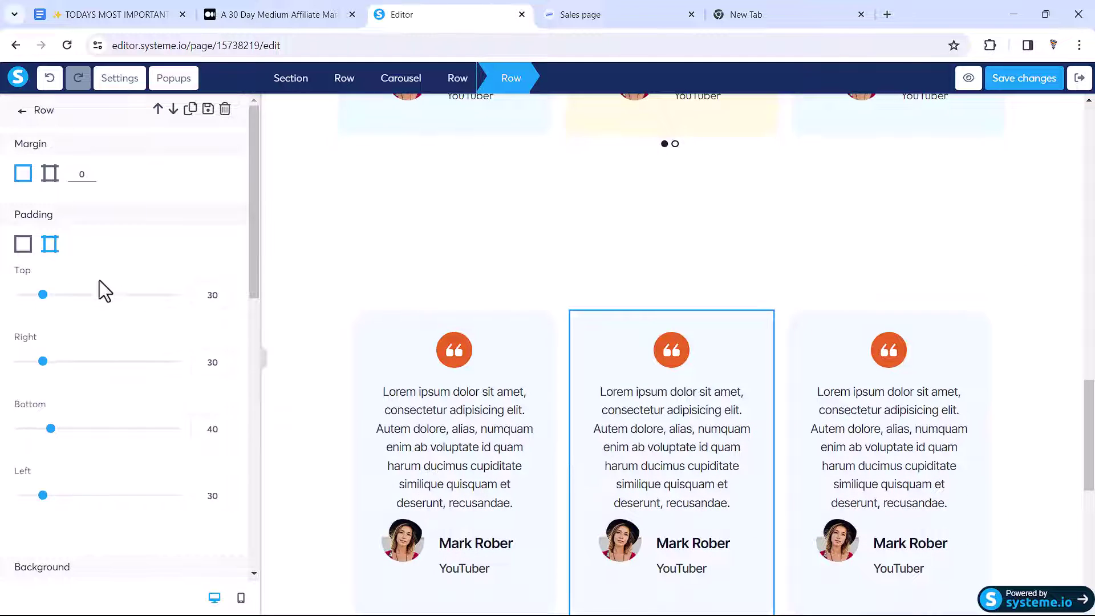
{"action": "scroll", "coordinate": [99, 280], "scroll_direction": "down", "scroll_amount": 5}
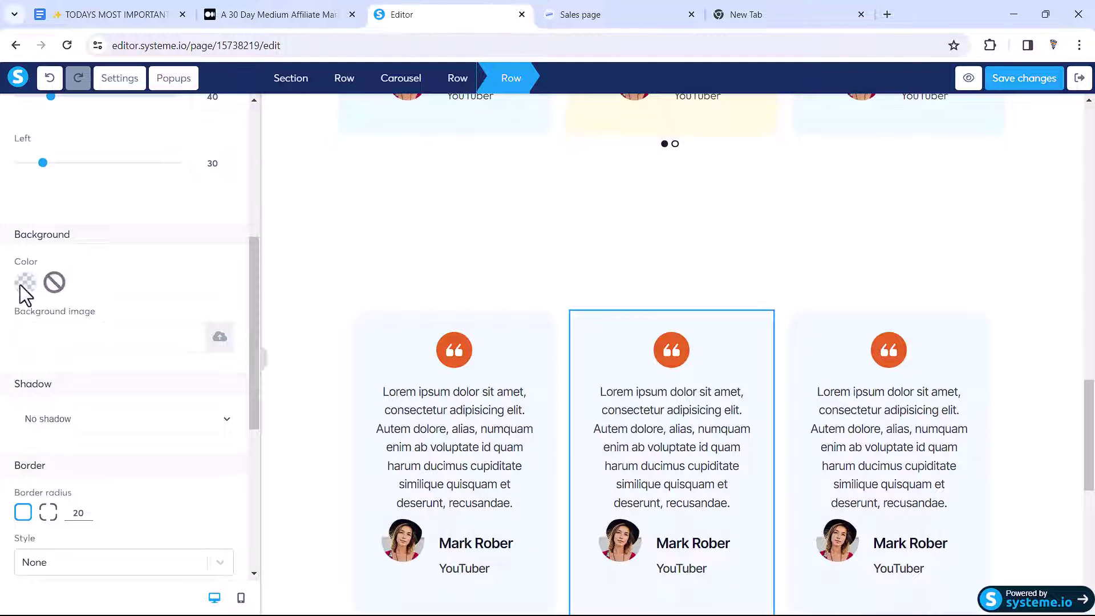
{"action": "left_click", "coordinate": [23, 284]}
{"action": "left_click", "coordinate": [118, 346]}
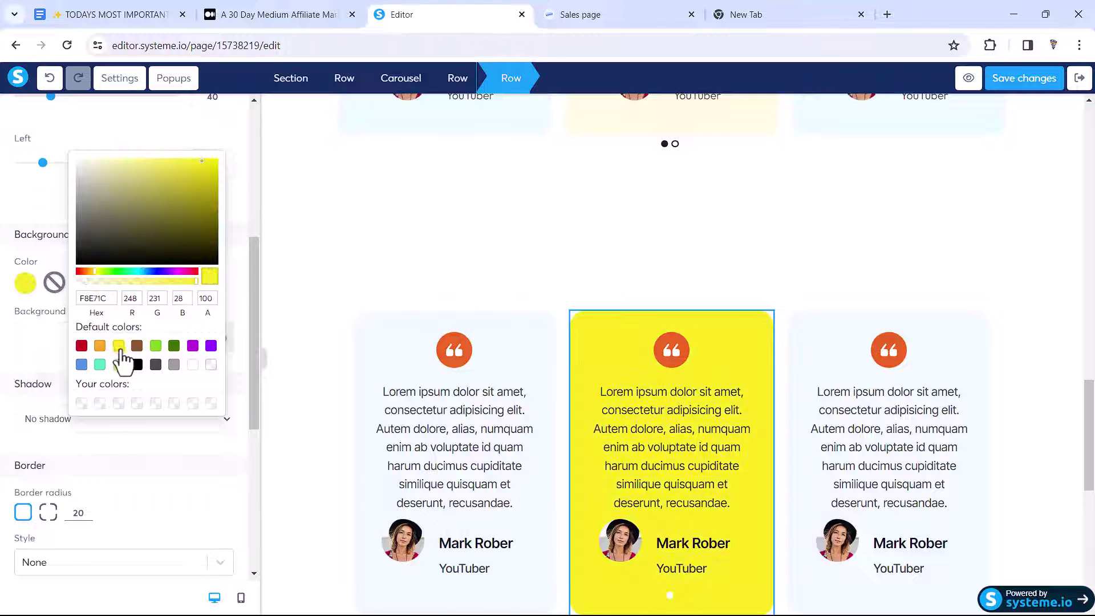
{"action": "left_click", "coordinate": [187, 280]}
{"action": "left_click", "coordinate": [94, 281]}
{"action": "left_click", "coordinate": [87, 282]}
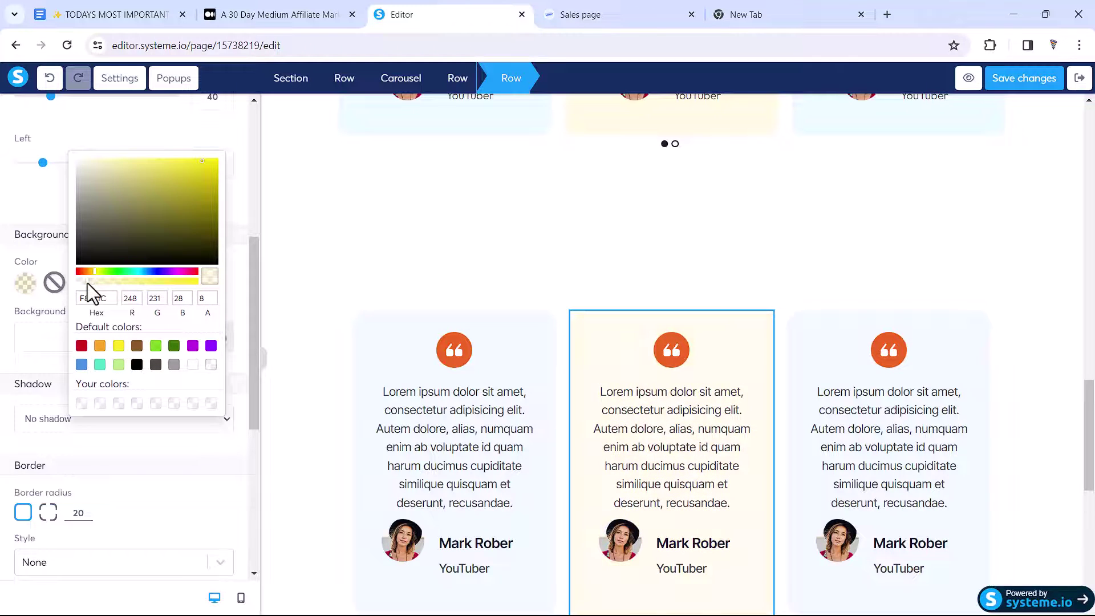
{"action": "left_click", "coordinate": [392, 262]}
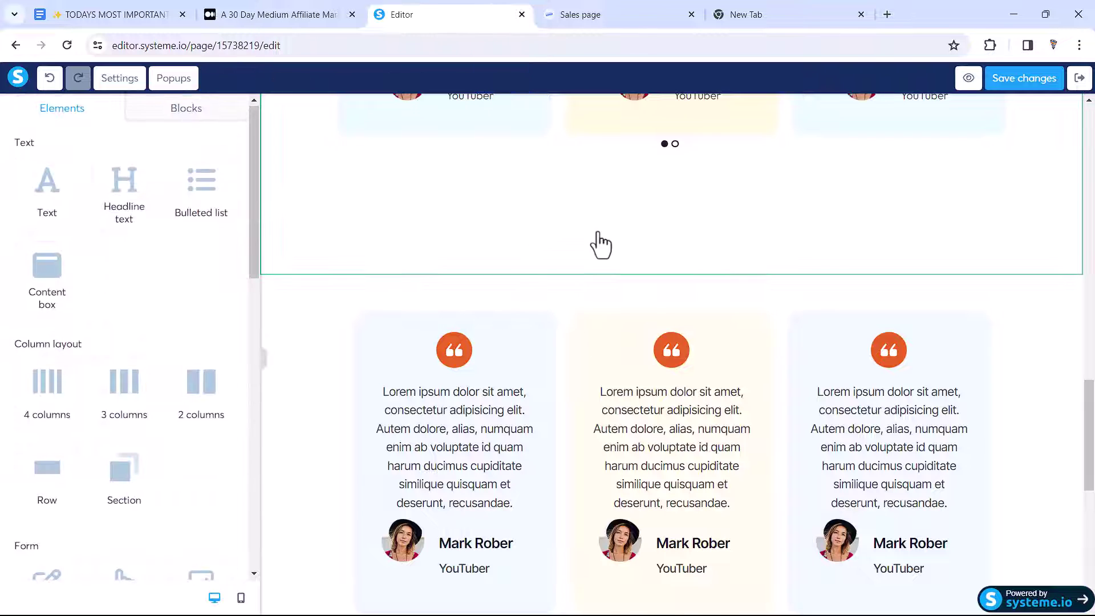
Collapse the side panel and review the widened page with the yellow middle card.
{"action": "scroll", "coordinate": [342, 408], "scroll_direction": "down", "scroll_amount": 3}
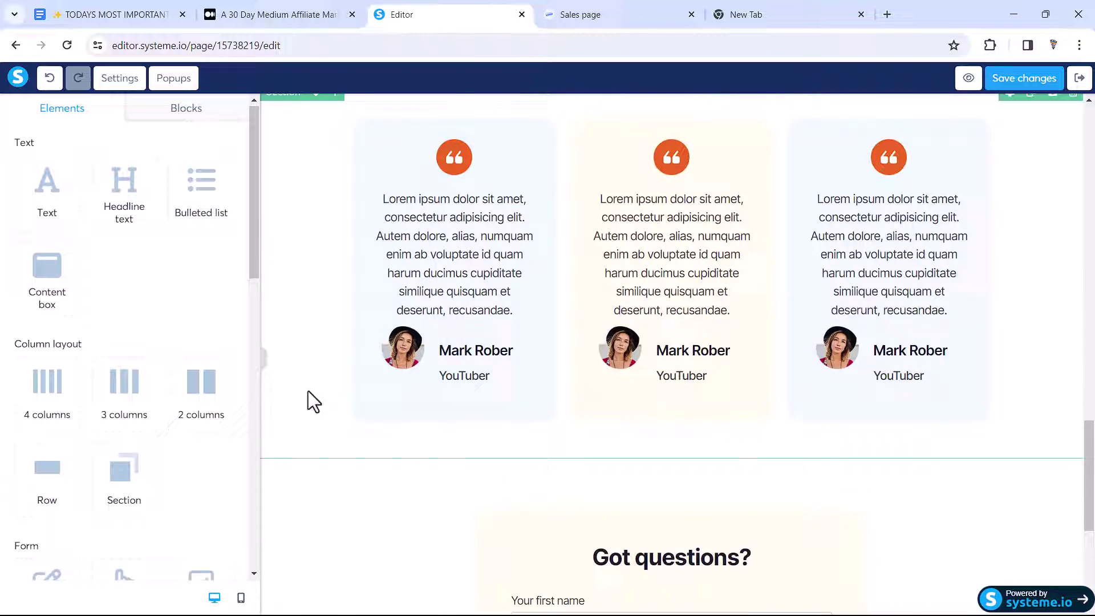
{"action": "left_click", "coordinate": [264, 355]}
{"action": "scroll", "coordinate": [129, 266], "scroll_direction": "up", "scroll_amount": 3}
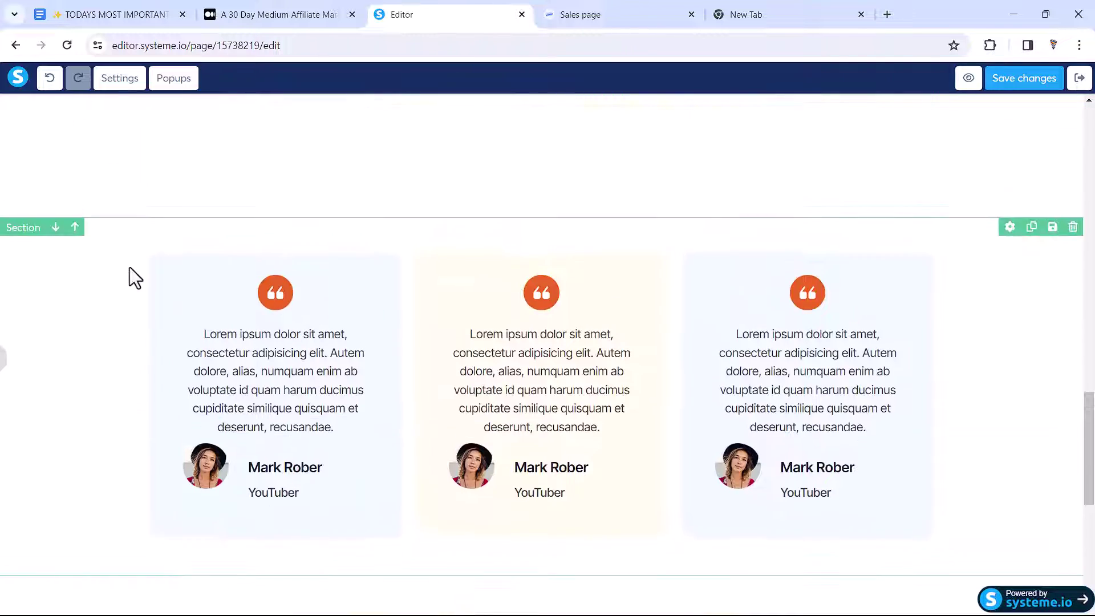
{"action": "scroll", "coordinate": [129, 267], "scroll_direction": "up", "scroll_amount": 6}
{"action": "scroll", "coordinate": [129, 266], "scroll_direction": "down", "scroll_amount": 5}
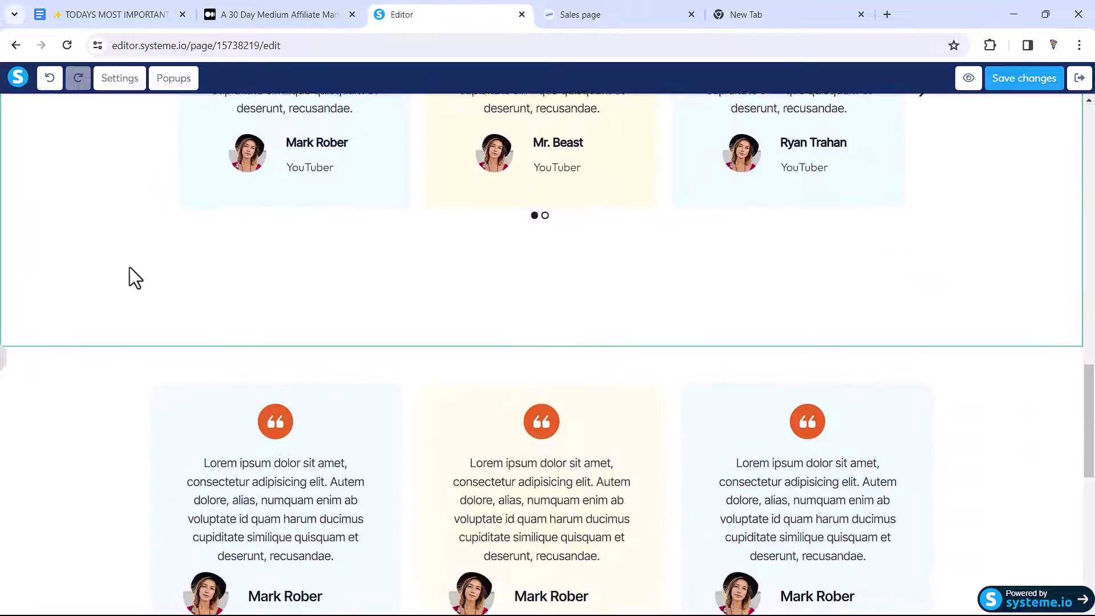
{"action": "scroll", "coordinate": [129, 267], "scroll_direction": "down", "scroll_amount": 3}
{"action": "scroll", "coordinate": [129, 266], "scroll_direction": "up", "scroll_amount": 7}
Compare the original carousel with the new three-card row, then reopen the Elements sidebar.
{"action": "scroll", "coordinate": [129, 267], "scroll_direction": "down", "scroll_amount": 4}
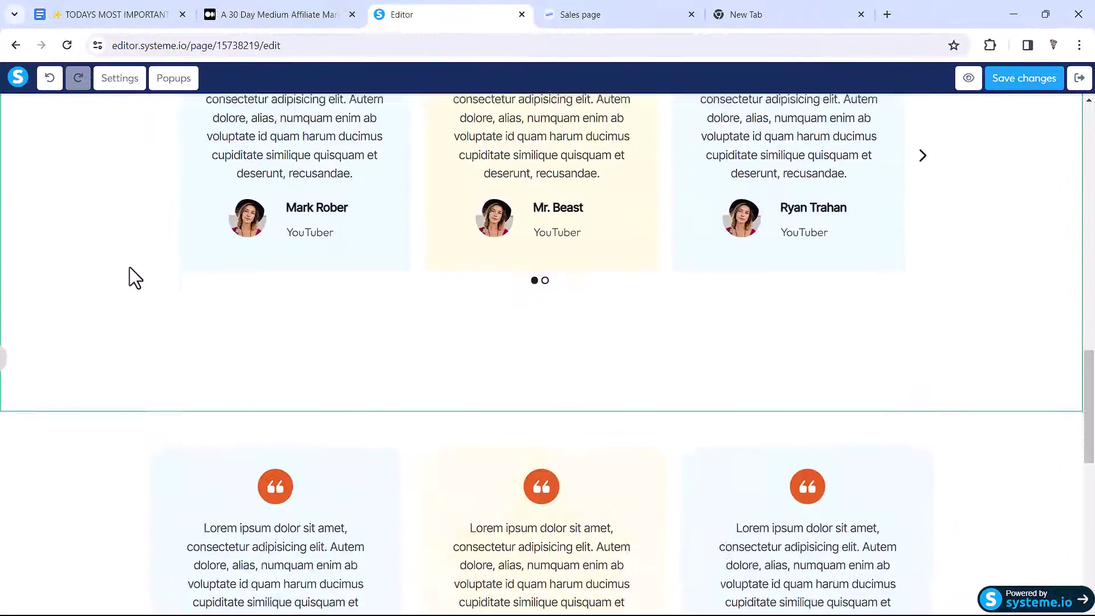
{"action": "scroll", "coordinate": [129, 267], "scroll_direction": "down", "scroll_amount": 3}
{"action": "scroll", "coordinate": [129, 267], "scroll_direction": "up", "scroll_amount": 3}
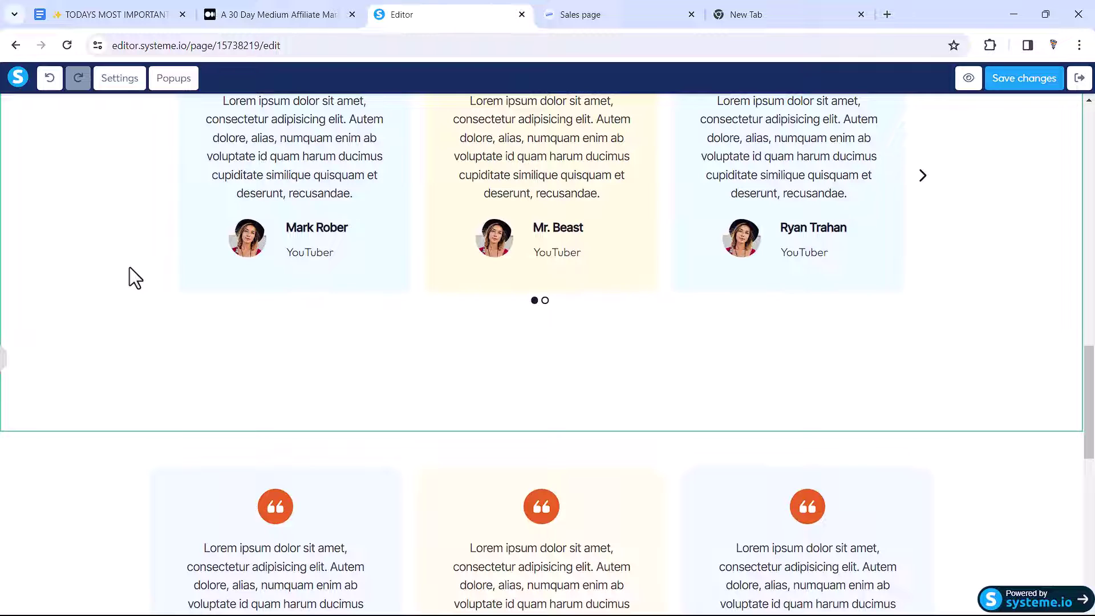
{"action": "left_click", "coordinate": [4, 360]}
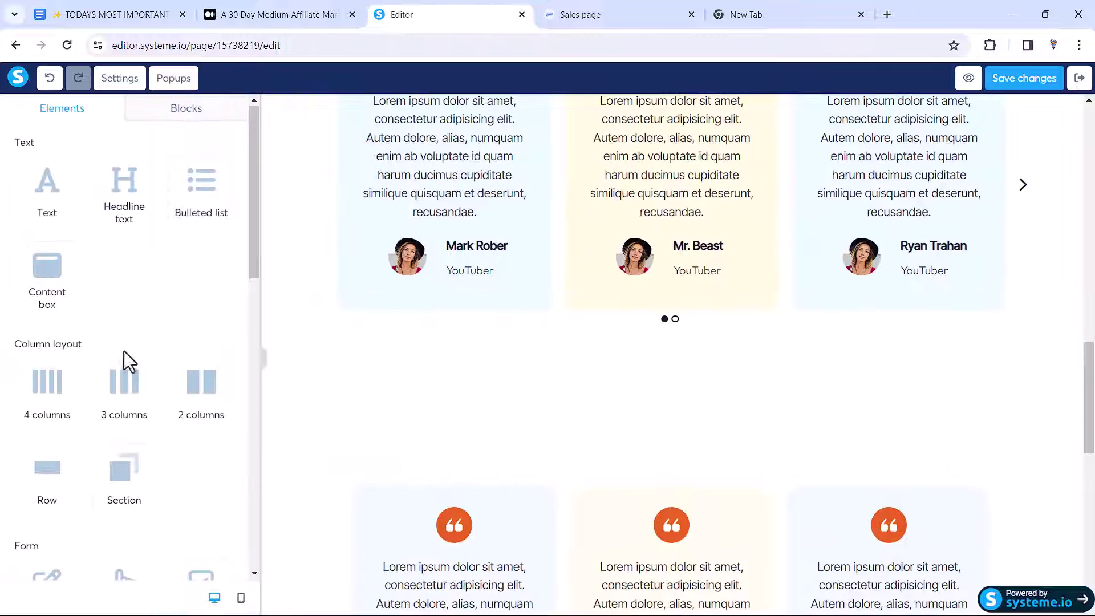
{"action": "scroll", "coordinate": [498, 392], "scroll_direction": "down", "scroll_amount": 5}
{"action": "scroll", "coordinate": [499, 391], "scroll_direction": "up", "scroll_amount": 5}
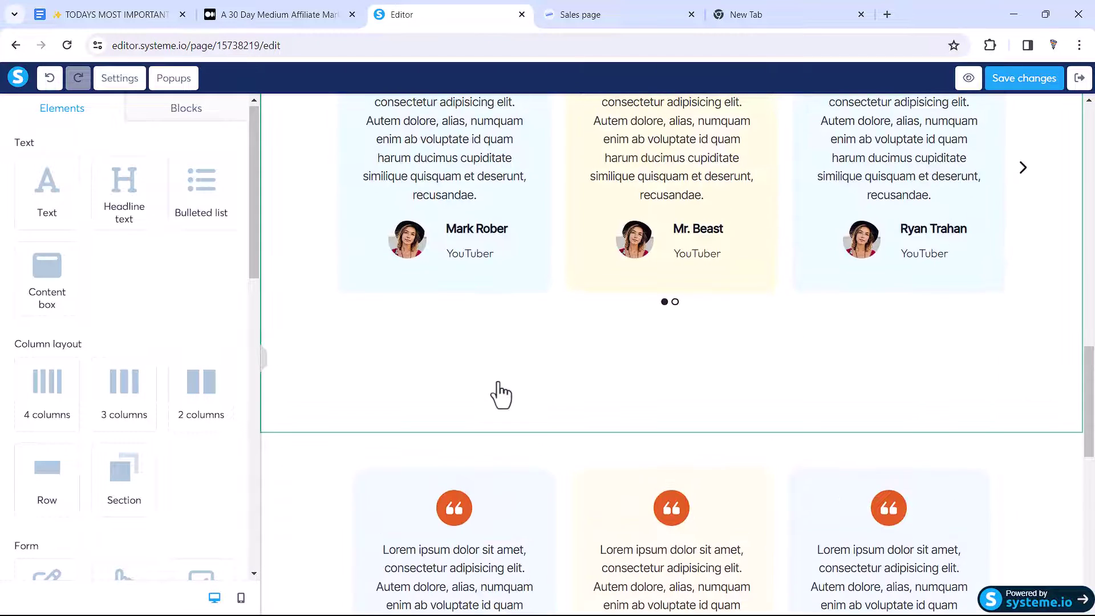
{"action": "scroll", "coordinate": [501, 395], "scroll_direction": "up", "scroll_amount": 1}
{"action": "scroll", "coordinate": [500, 394], "scroll_direction": "down", "scroll_amount": 5}
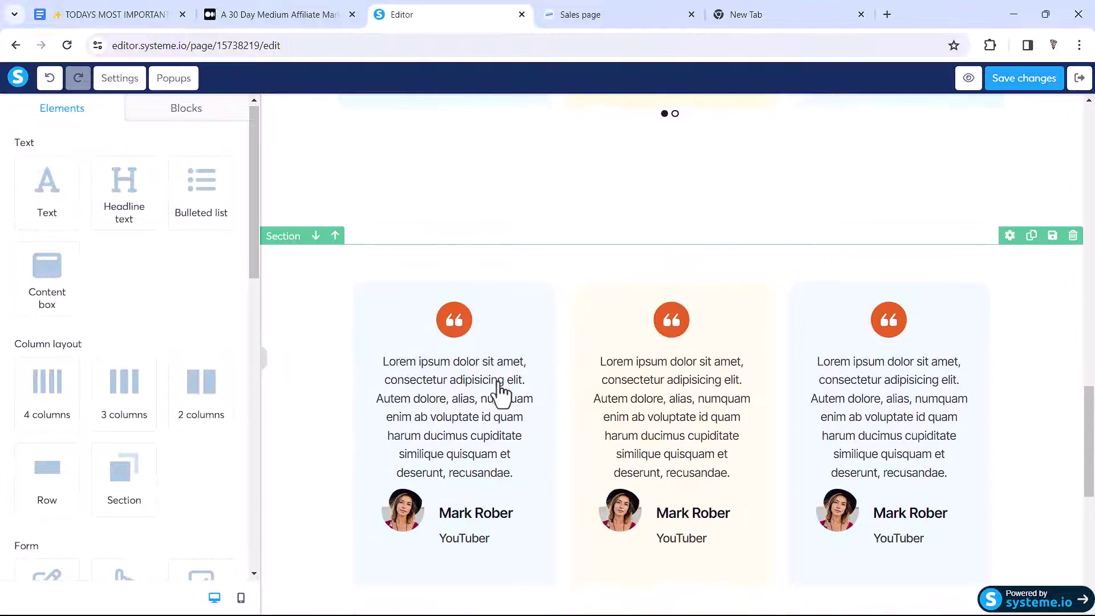
{"action": "scroll", "coordinate": [500, 394], "scroll_direction": "up", "scroll_amount": 2}
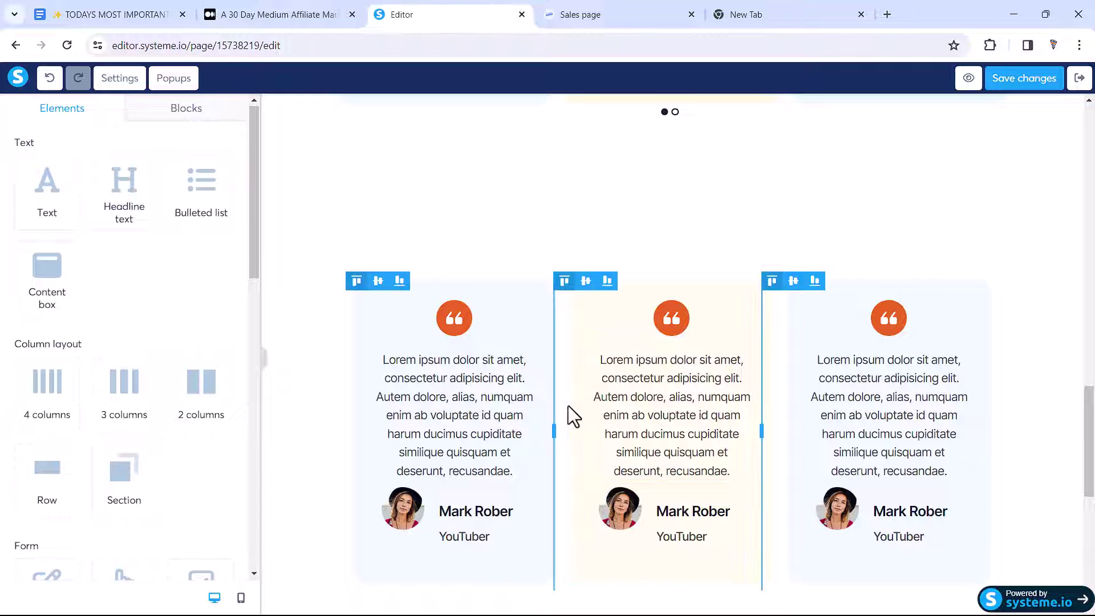
Set the first testimonial card's per-side right margin to 10.
{"action": "left_click", "coordinate": [546, 313]}
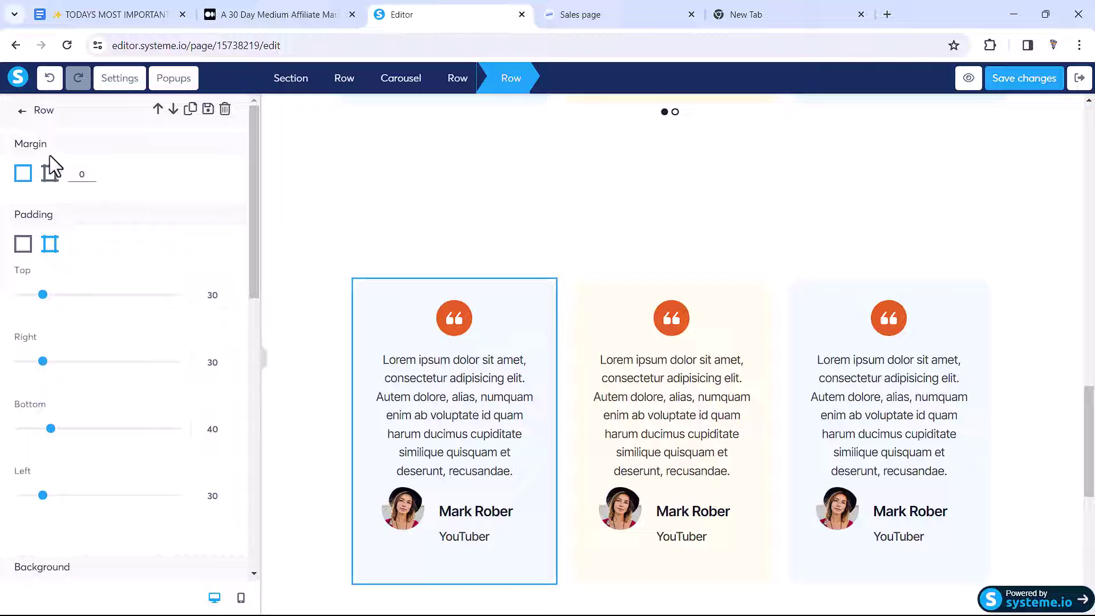
{"action": "left_click", "coordinate": [48, 177]}
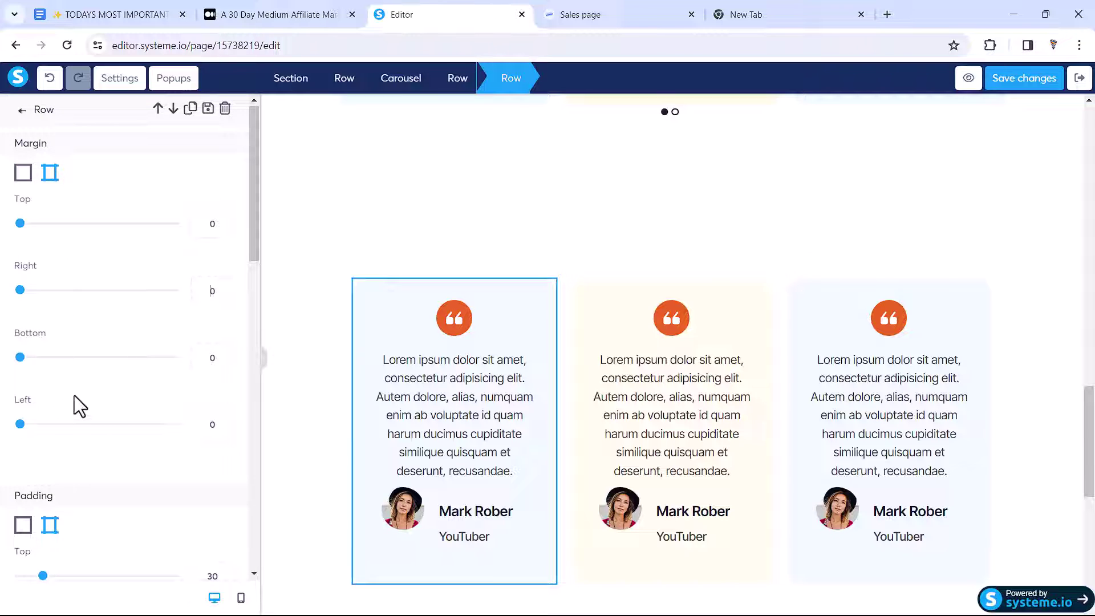
{"action": "type", "text": "2"}
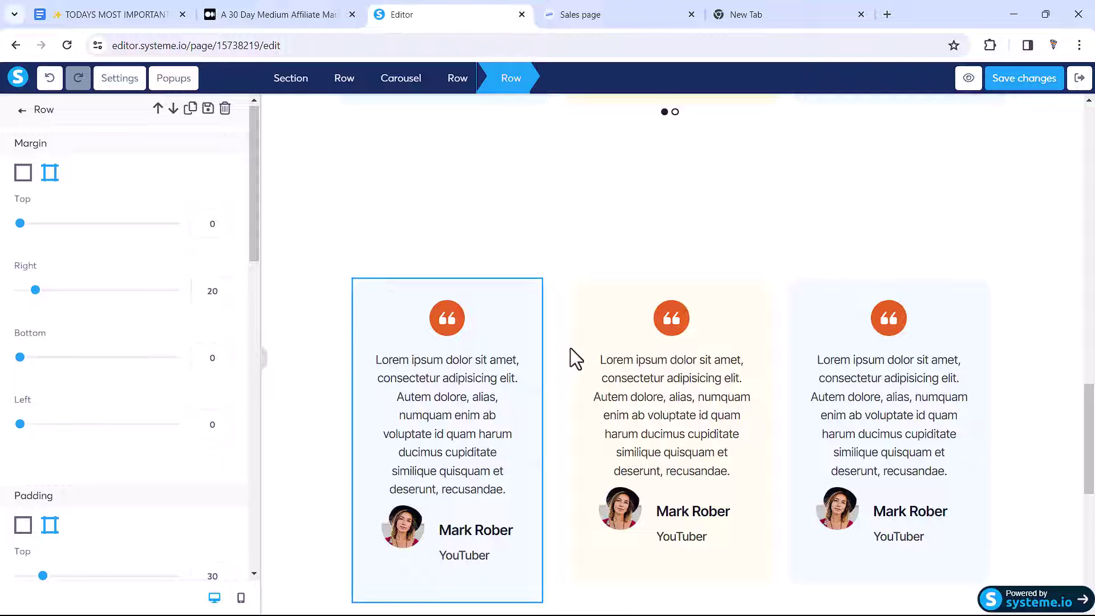
{"action": "key", "text": "BackSpace"}
{"action": "type", "text": "1"}
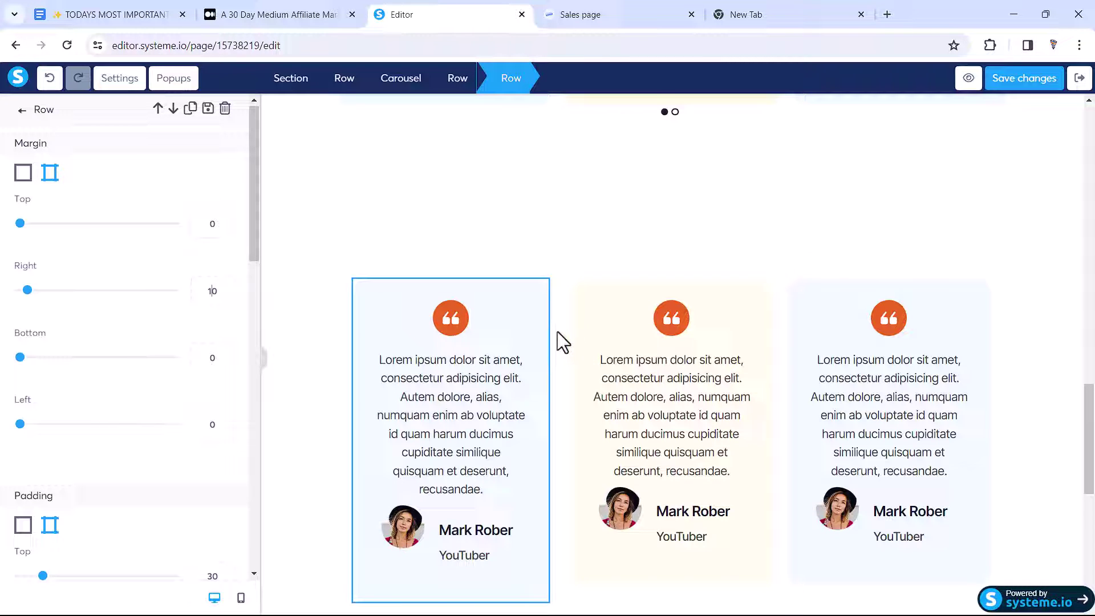
{"action": "left_click", "coordinate": [629, 278]}
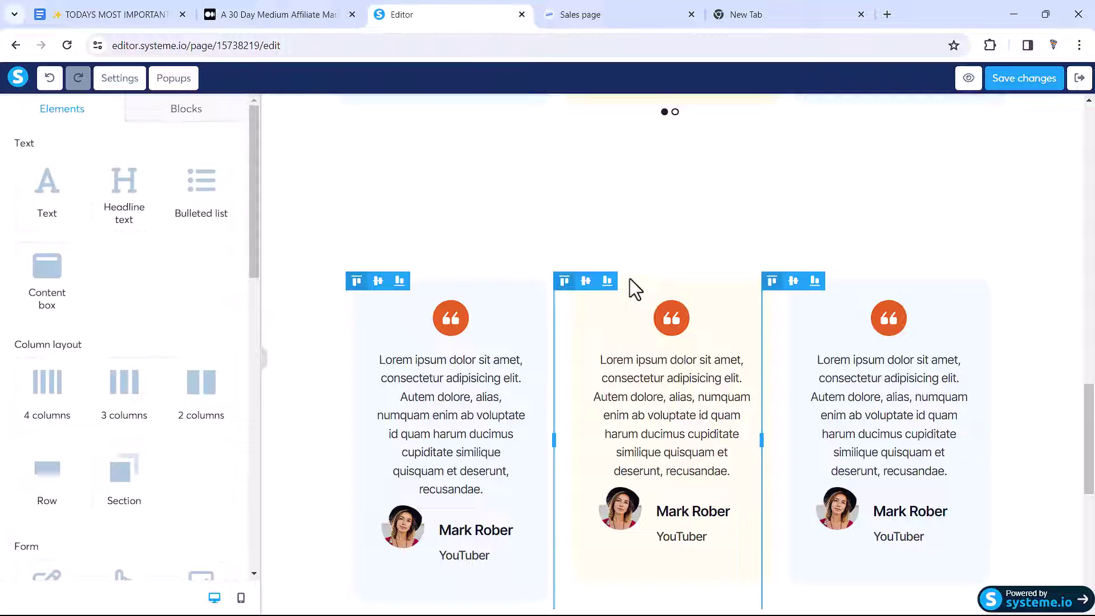
Set the middle testimonial card's per-side right margin to 10.
{"action": "left_click", "coordinate": [577, 295]}
{"action": "left_click", "coordinate": [49, 175]}
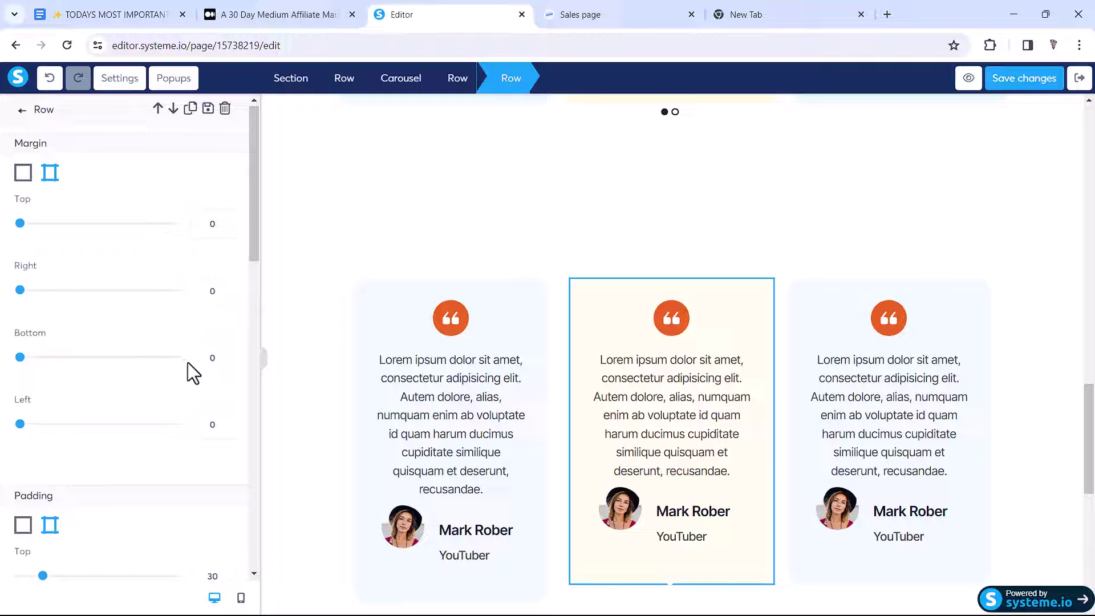
{"action": "left_click", "coordinate": [210, 293]}
{"action": "type", "text": "10"}
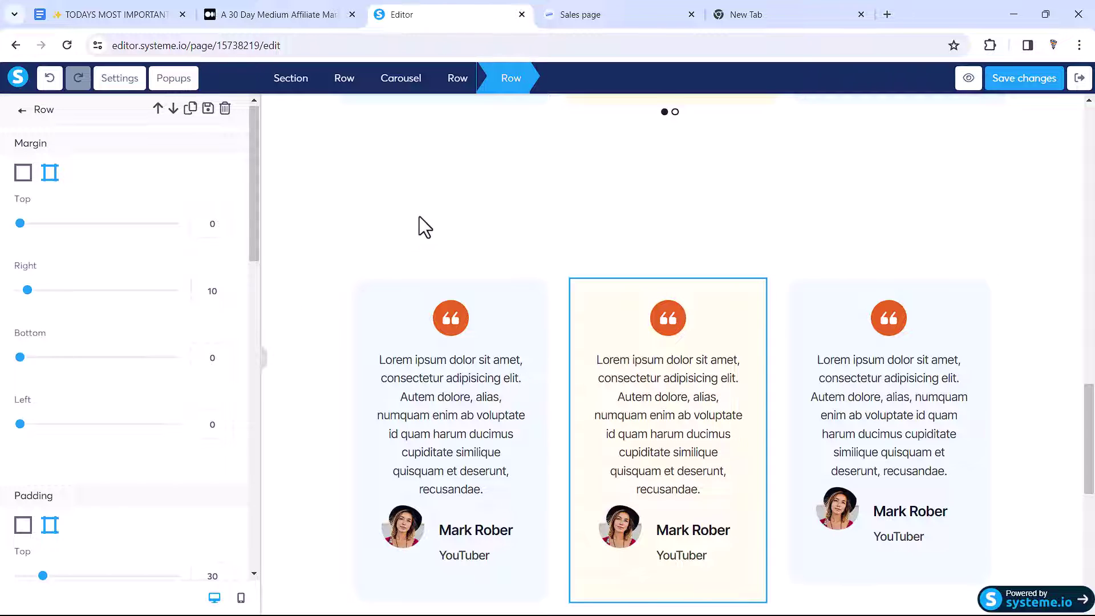
{"action": "left_click", "coordinate": [419, 217]}
Save the page after reviewing the three spaced Mark Rober cards.
{"action": "left_click", "coordinate": [264, 359]}
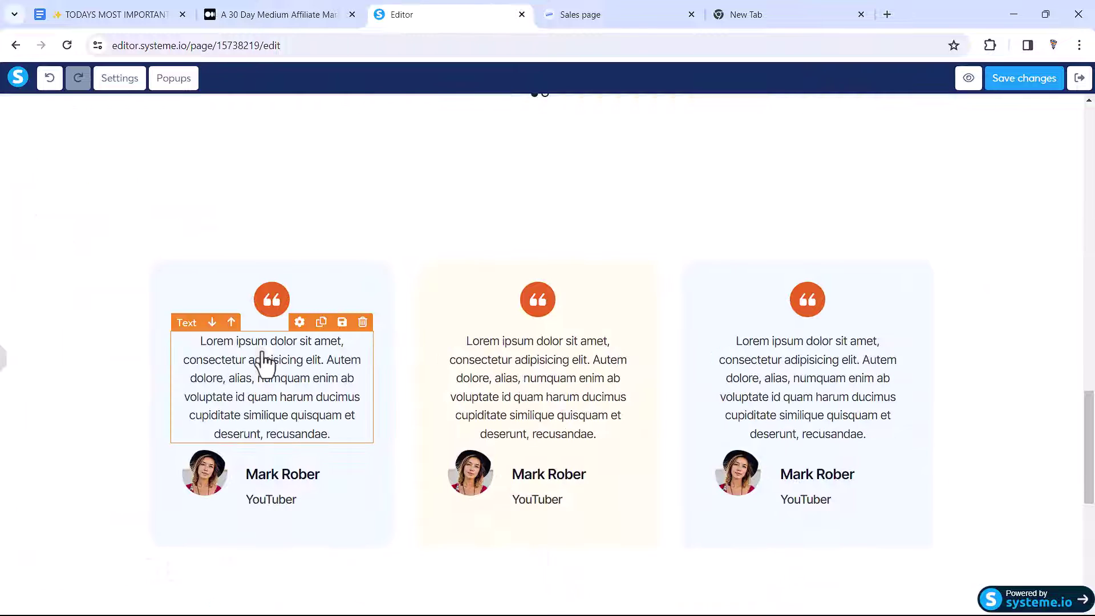
{"action": "scroll", "coordinate": [193, 230], "scroll_direction": "up", "scroll_amount": 5}
{"action": "scroll", "coordinate": [193, 230], "scroll_direction": "down", "scroll_amount": 1}
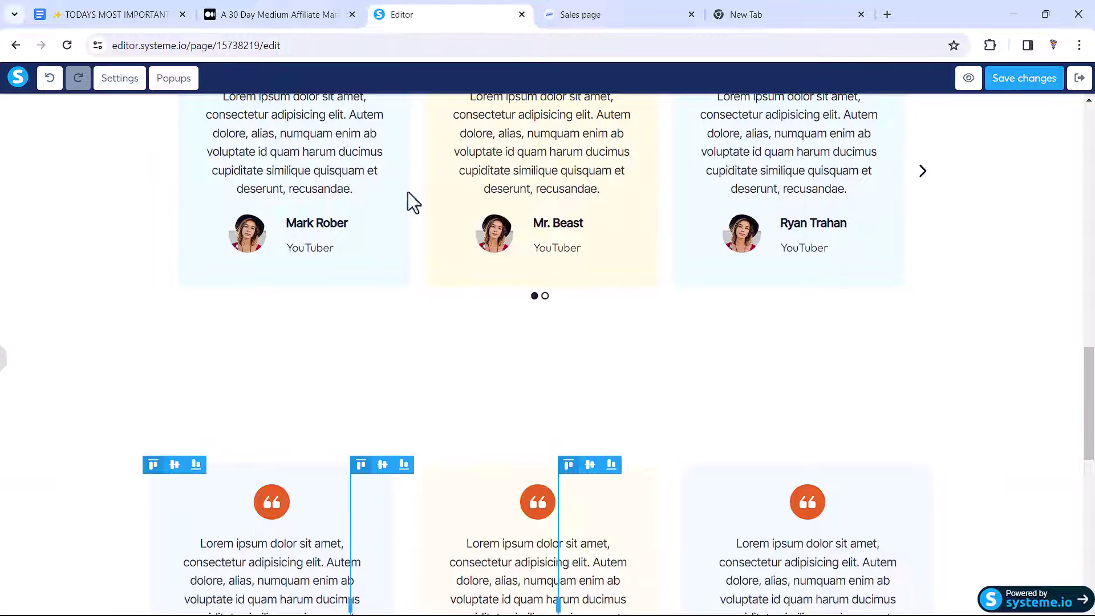
{"action": "scroll", "coordinate": [402, 234], "scroll_direction": "down", "scroll_amount": 3}
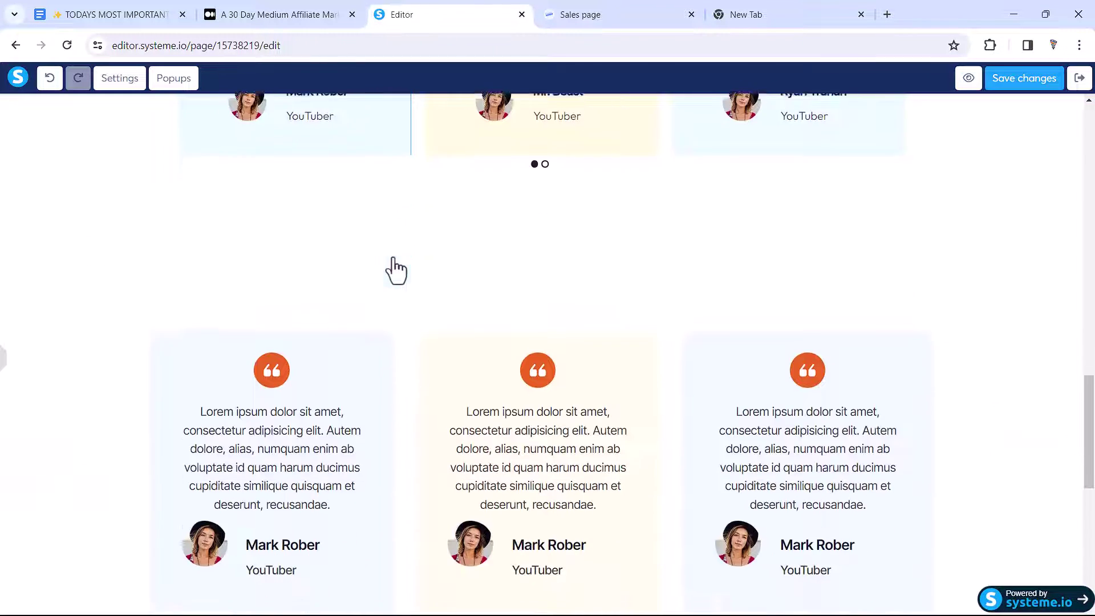
{"action": "left_click", "coordinate": [3, 356]}
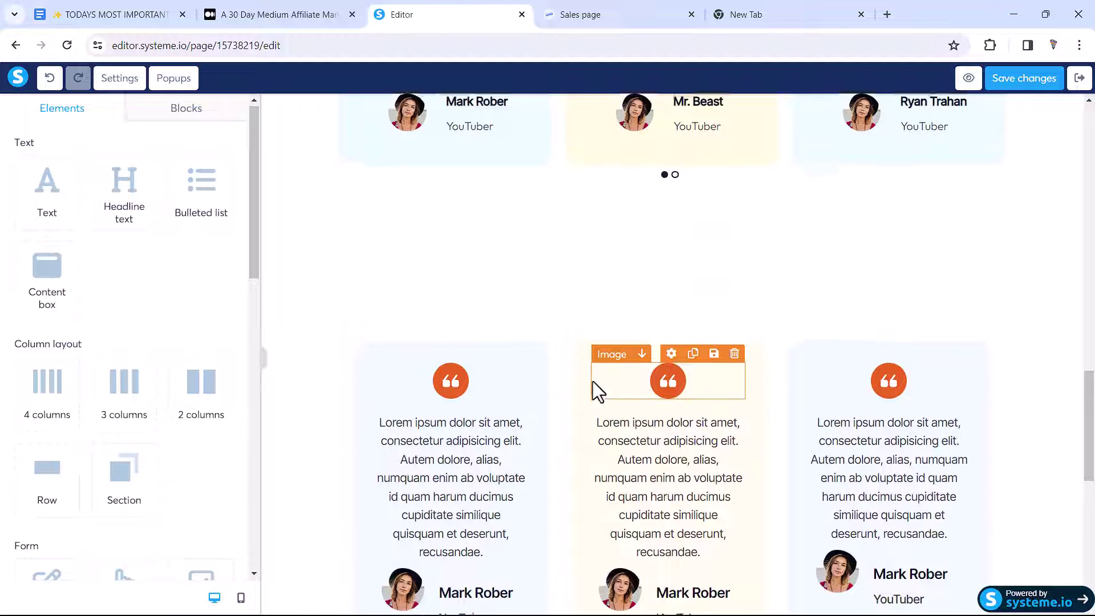
{"action": "scroll", "coordinate": [593, 382], "scroll_direction": "down", "scroll_amount": 3}
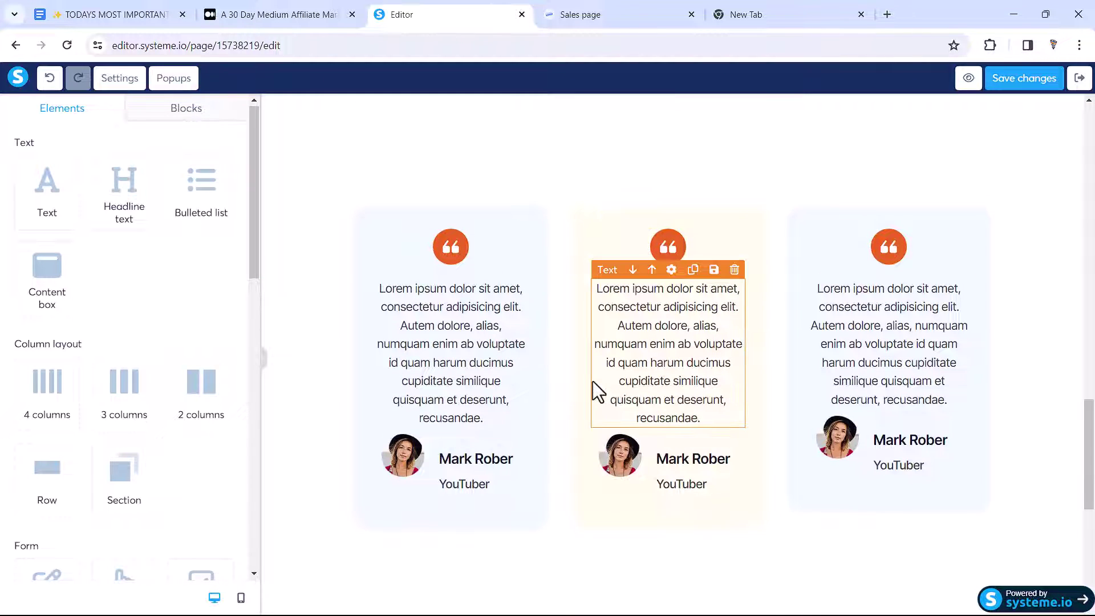
{"action": "left_click", "coordinate": [1019, 86]}
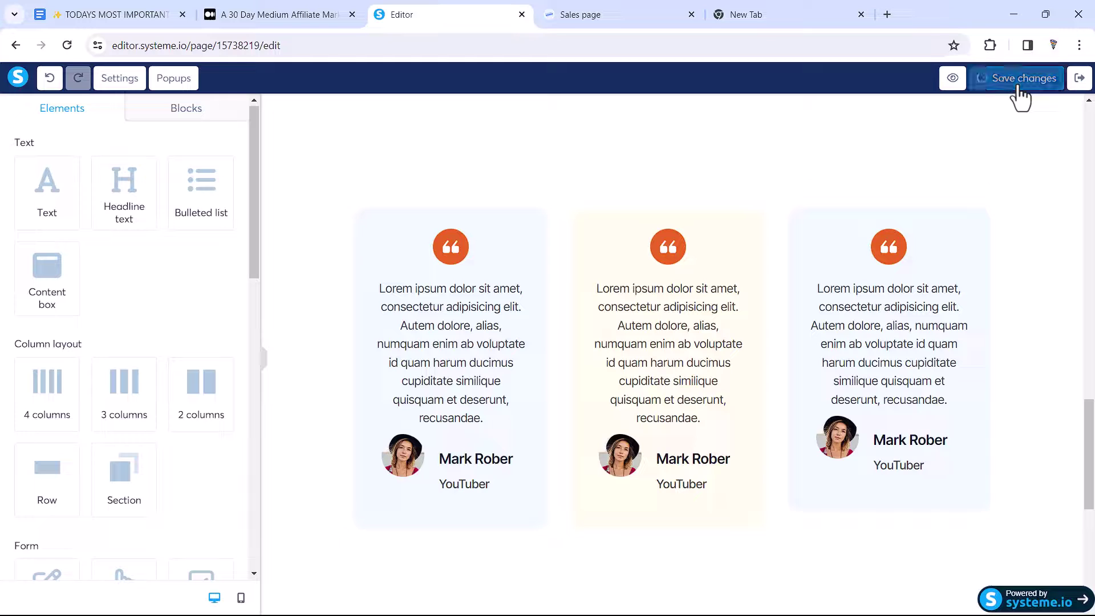
{"action": "left_click", "coordinate": [967, 80]}
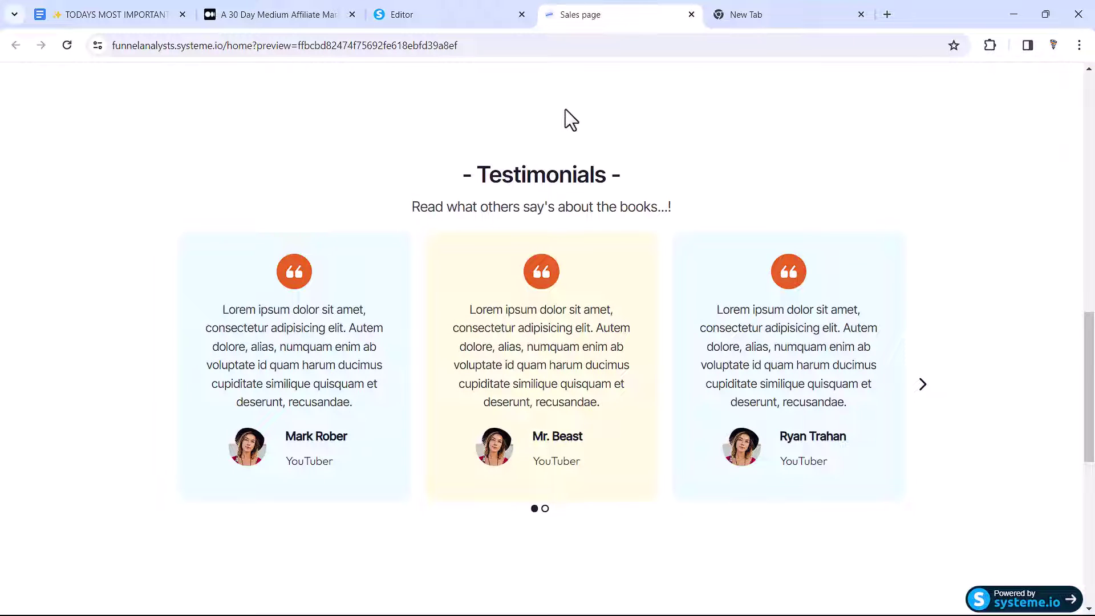
{"action": "key", "text": "ctrl+r"}
{"action": "scroll", "coordinate": [689, 269], "scroll_direction": "down", "scroll_amount": 20}
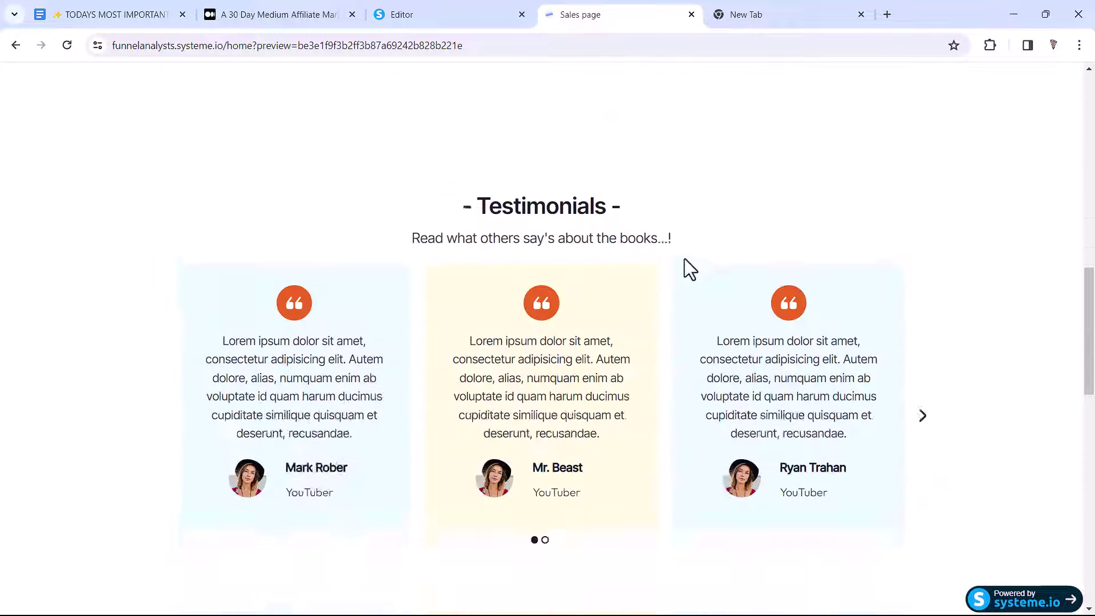
{"action": "scroll", "coordinate": [685, 258], "scroll_direction": "down", "scroll_amount": 2}
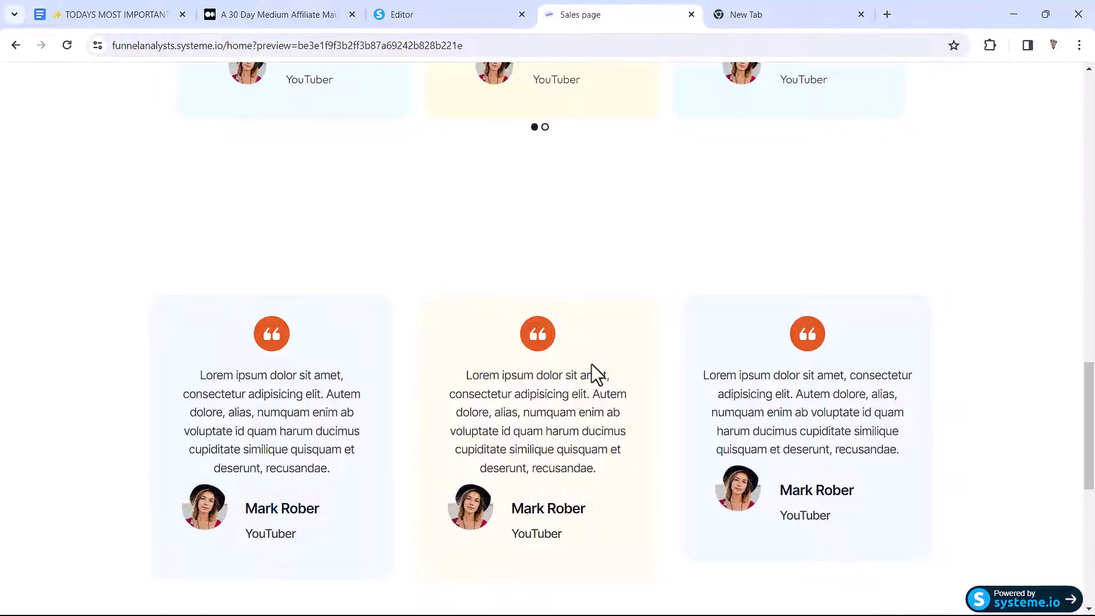
{"action": "scroll", "coordinate": [593, 370], "scroll_direction": "up", "scroll_amount": 4}
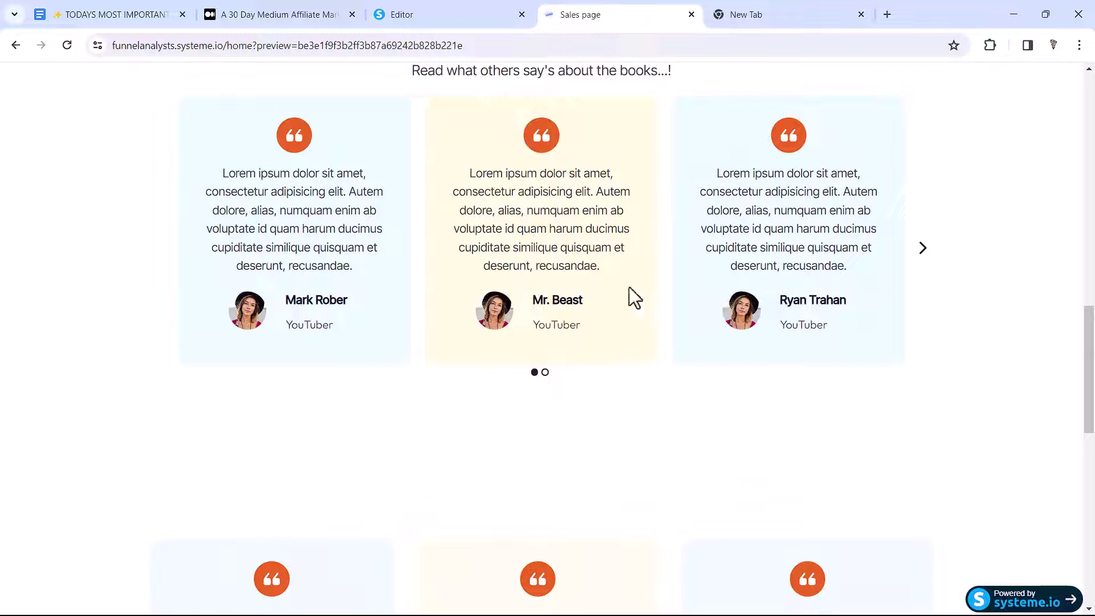
{"action": "left_click", "coordinate": [923, 249]}
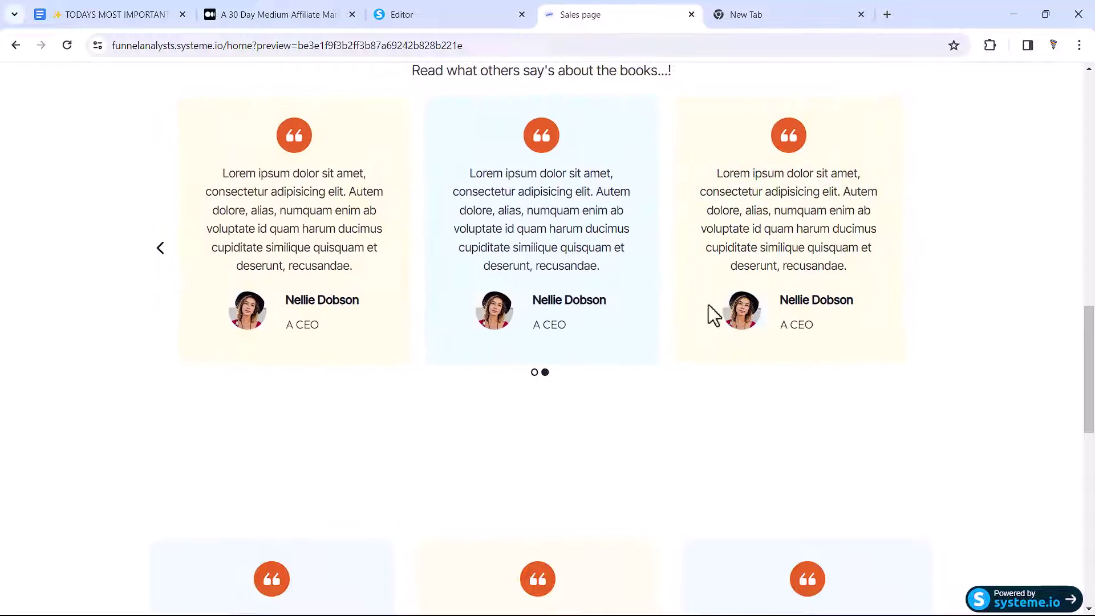
{"action": "left_click", "coordinate": [159, 248]}
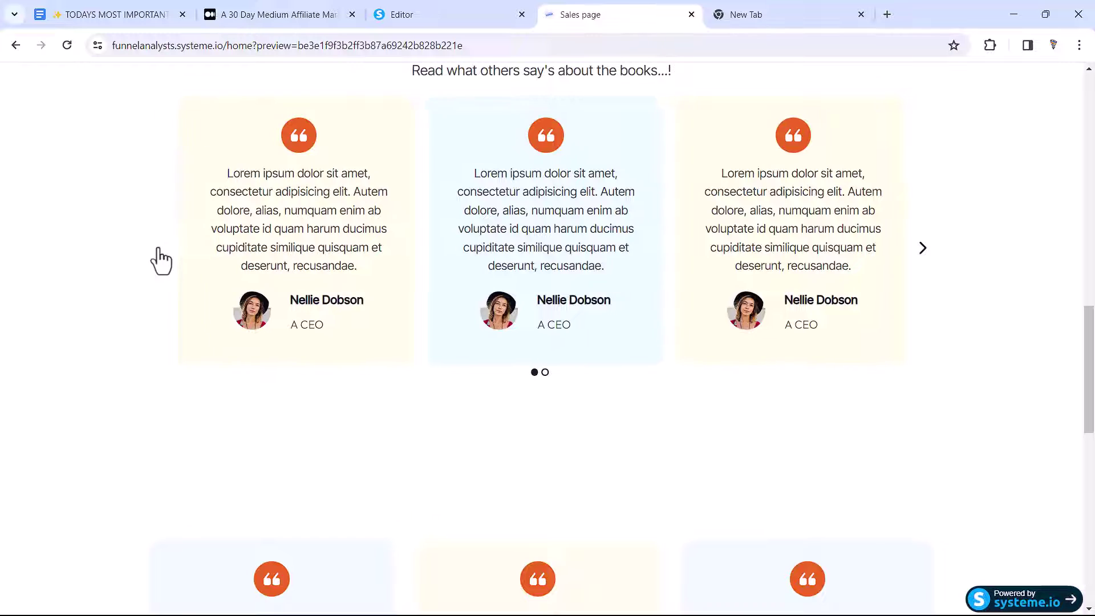
{"action": "left_click", "coordinate": [414, 15]}
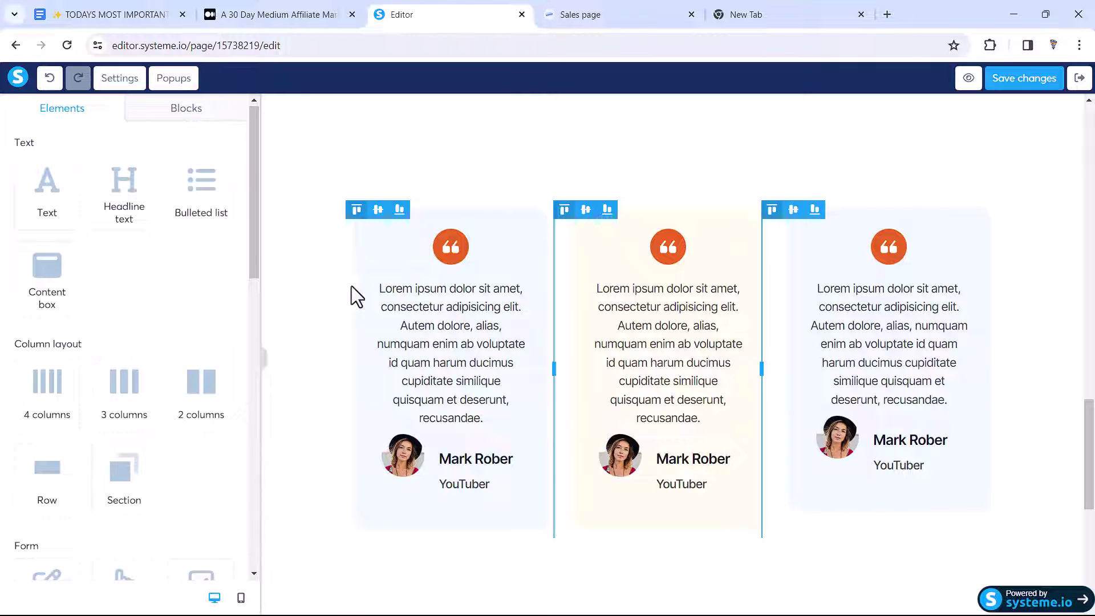
Open Carousel settings for the lower testimonial carousel, which holds only Slide #1.
{"action": "left_click", "coordinate": [319, 186]}
{"action": "left_click", "coordinate": [474, 299]}
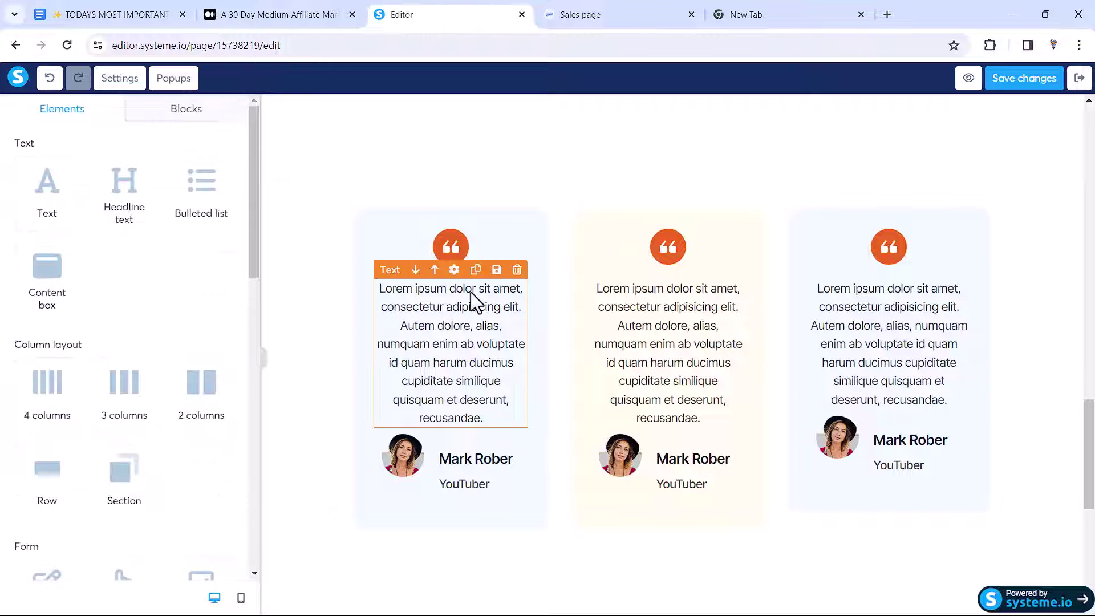
{"action": "left_click", "coordinate": [472, 301]}
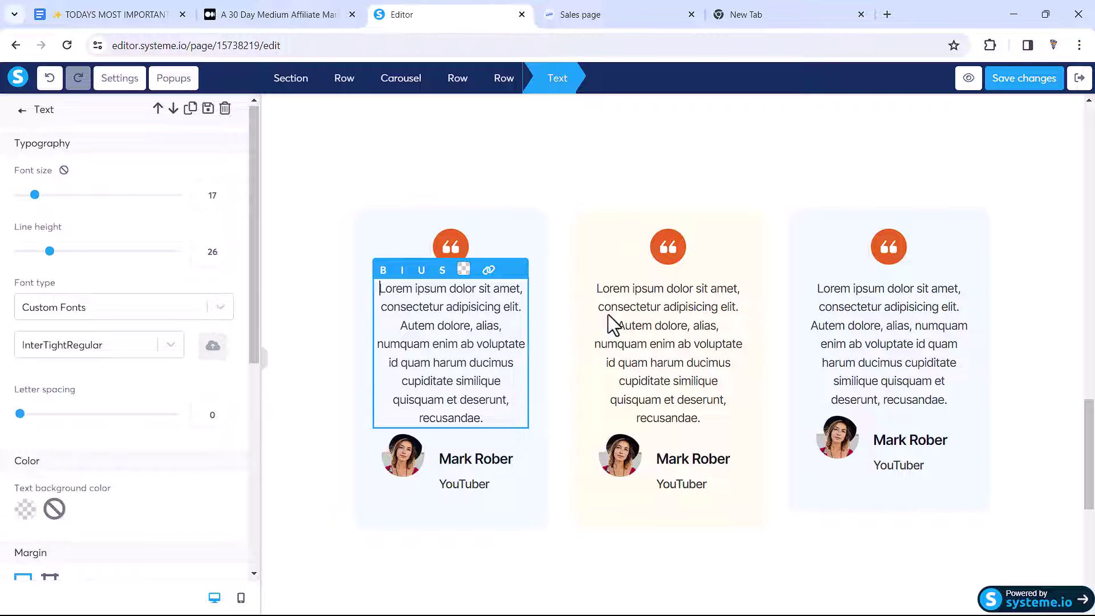
{"action": "left_click", "coordinate": [399, 80]}
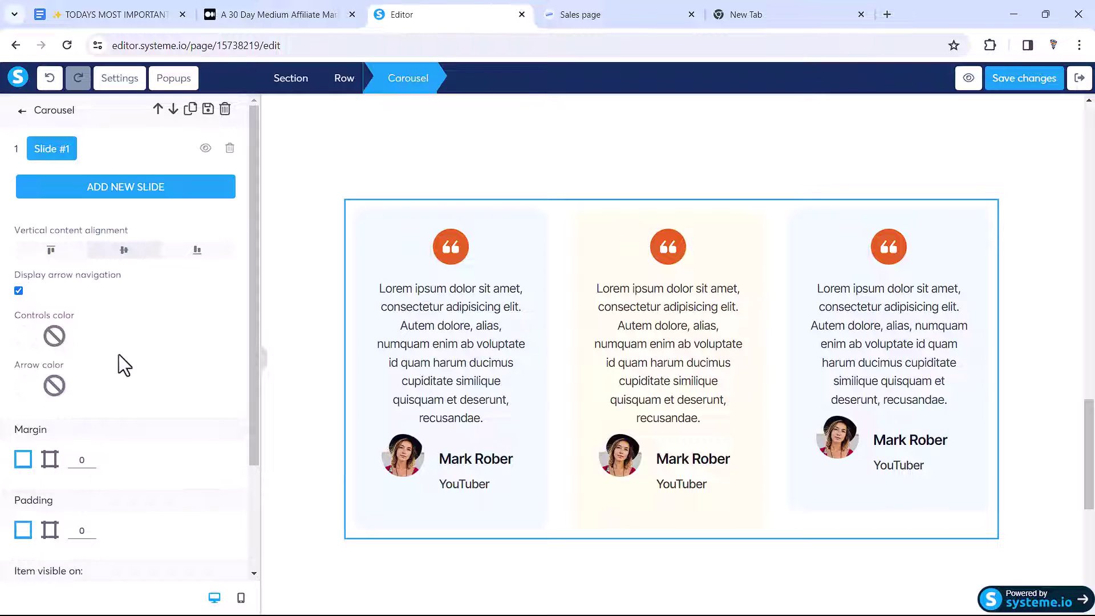
{"action": "scroll", "coordinate": [118, 359], "scroll_direction": "down", "scroll_amount": 3}
{"action": "scroll", "coordinate": [125, 316], "scroll_direction": "up", "scroll_amount": 3}
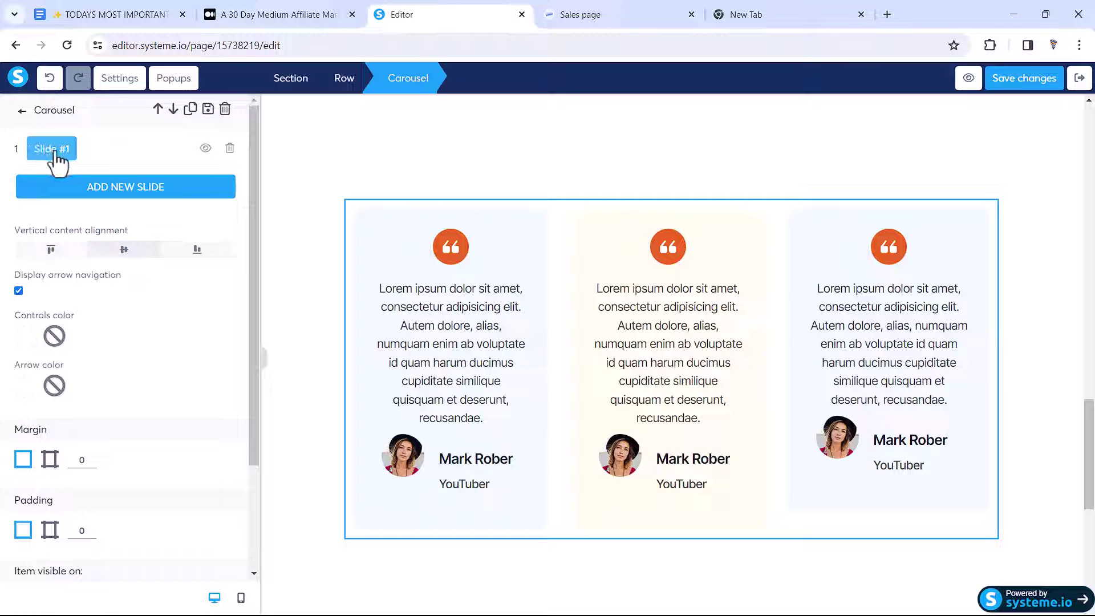
Add an empty Slide #2 to the carousel and compare it with Slide #1.
{"action": "left_click", "coordinate": [125, 188]}
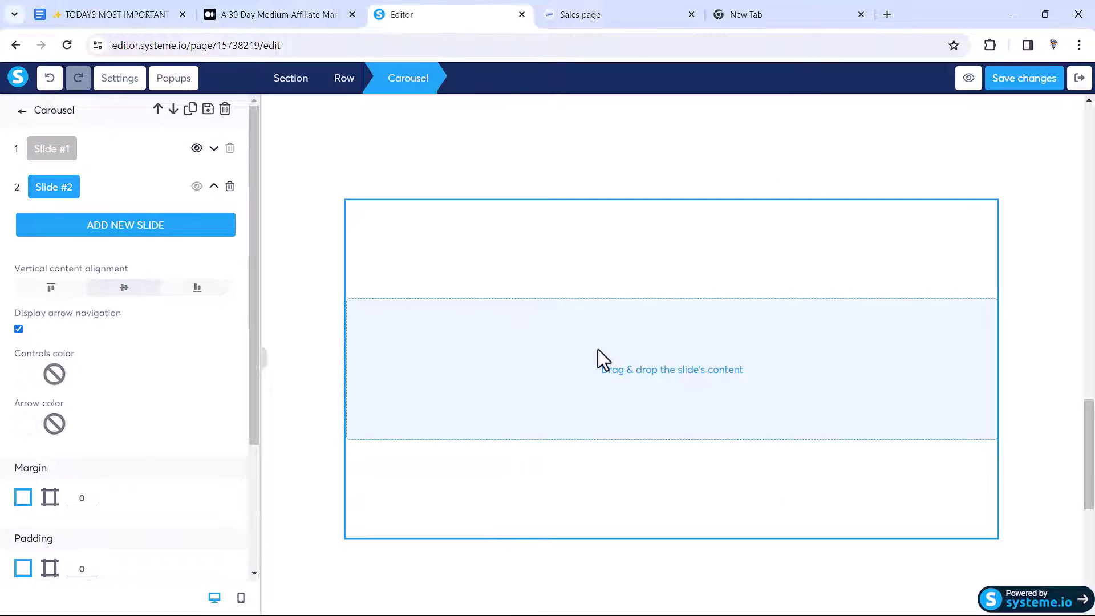
{"action": "left_click", "coordinate": [54, 148]}
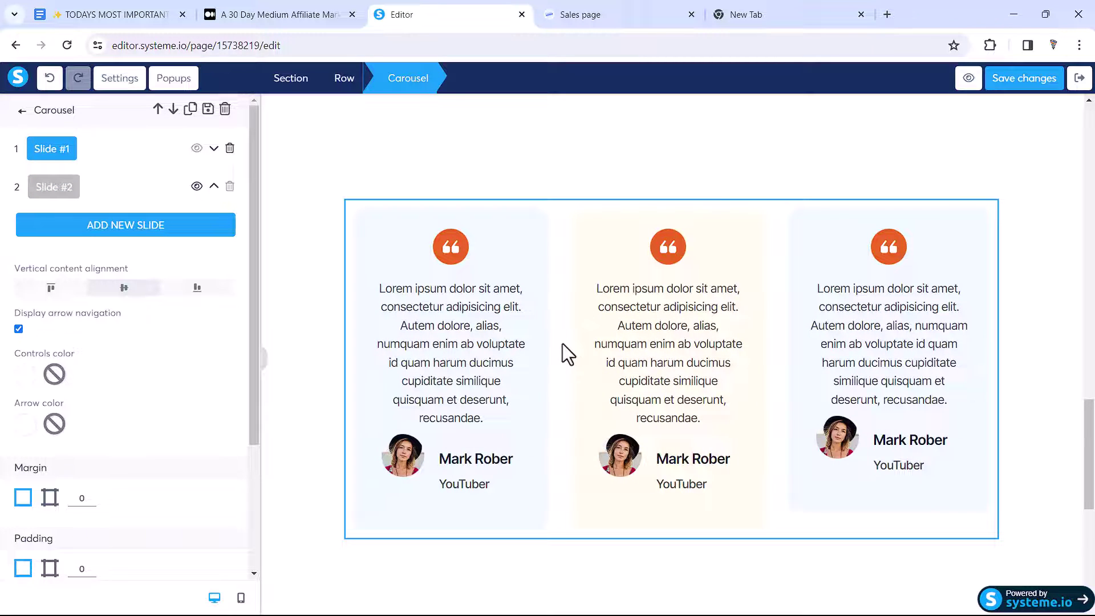
{"action": "left_click", "coordinate": [54, 188]}
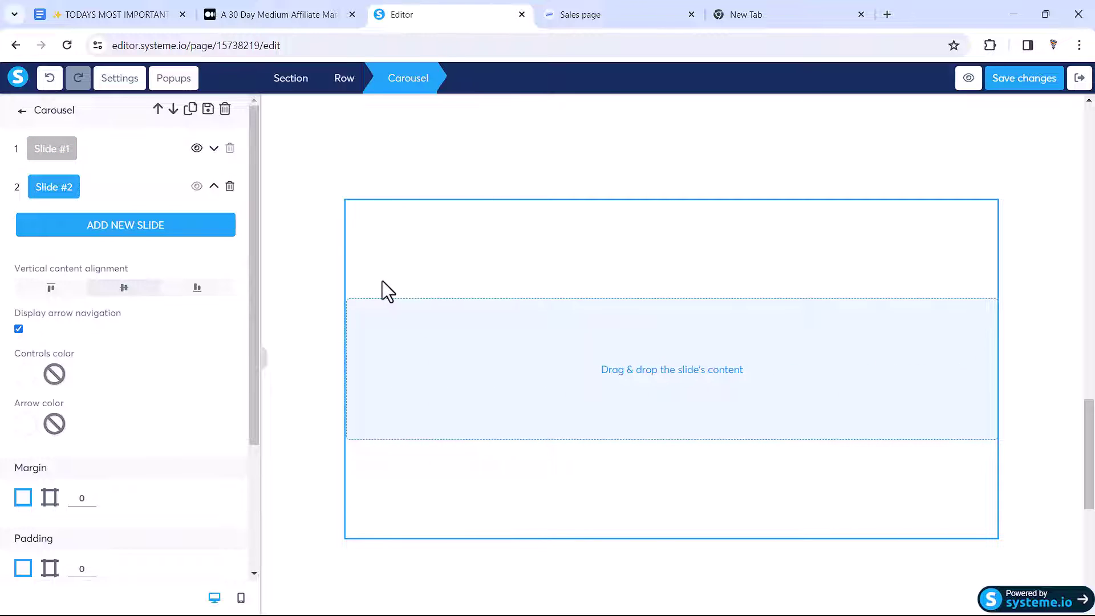
{"action": "left_click", "coordinate": [52, 149]}
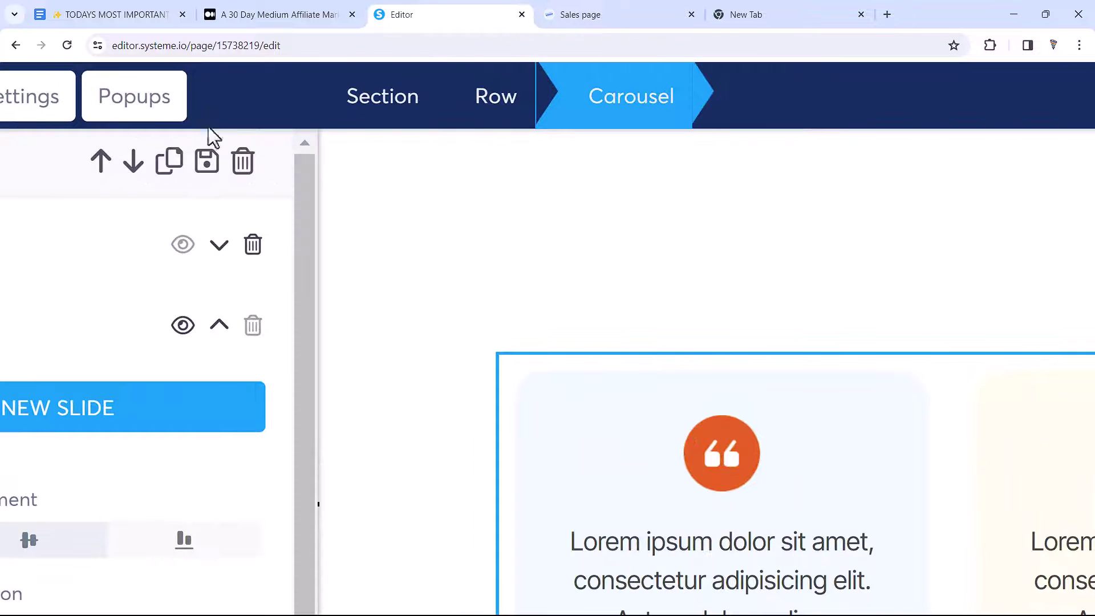
Save the carousel as a reusable block titled 'Testimonial Block'.
{"action": "left_click", "coordinate": [208, 174]}
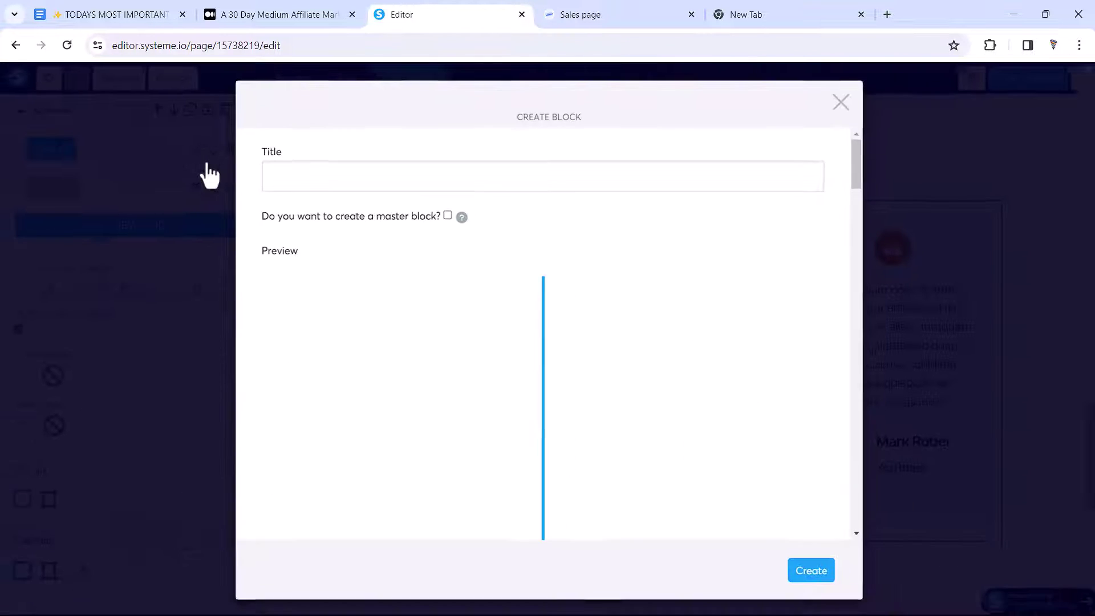
{"action": "left_click", "coordinate": [340, 183]}
{"action": "type", "text": "Tes"}
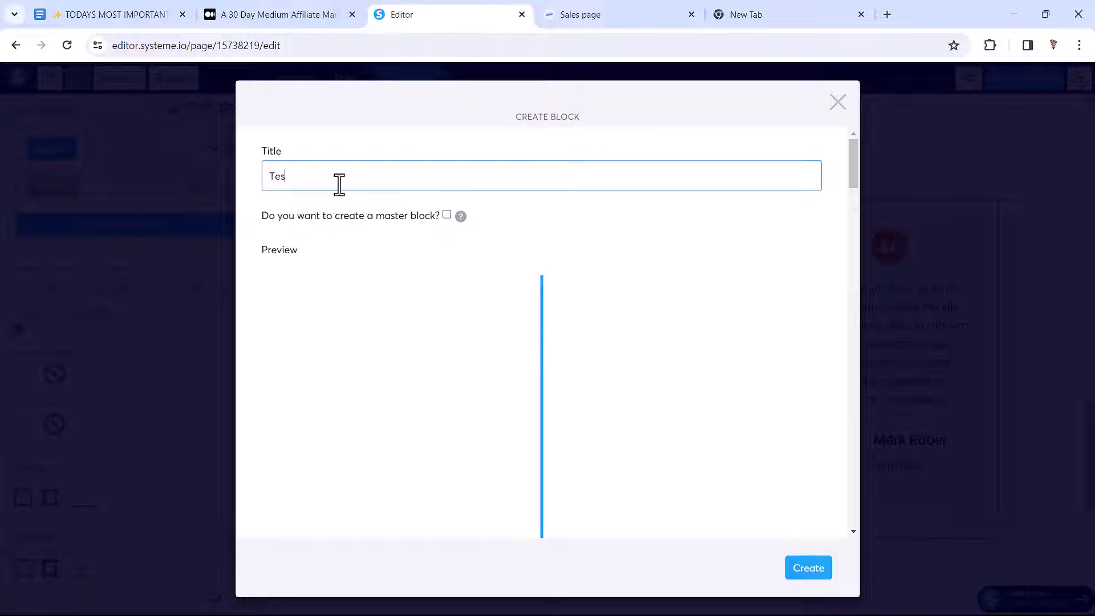
{"action": "type", "text": "timonial"}
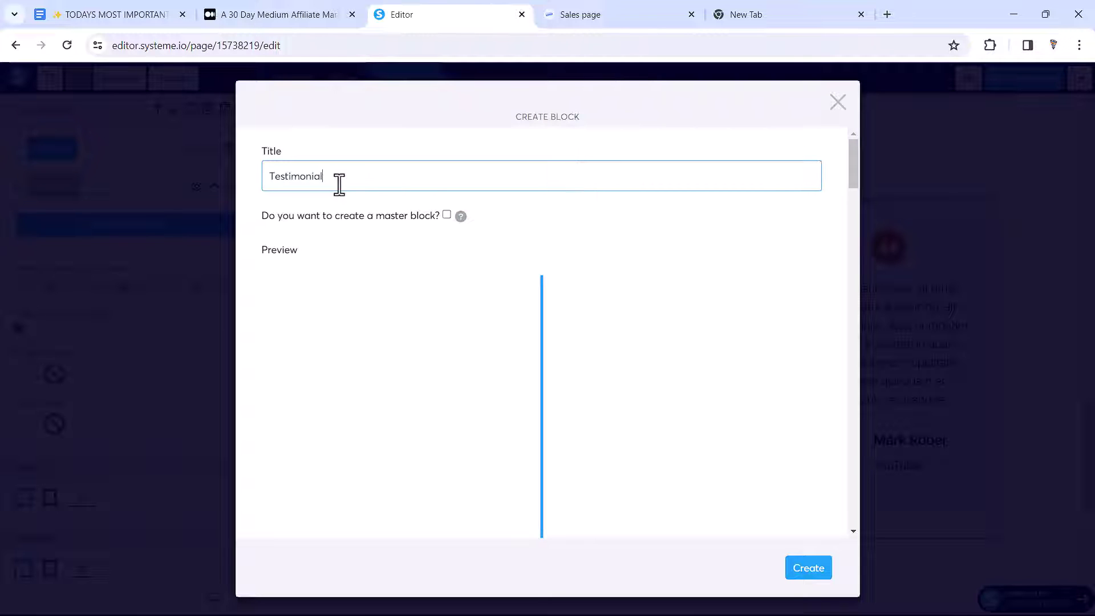
{"action": "type", "text": " Block"}
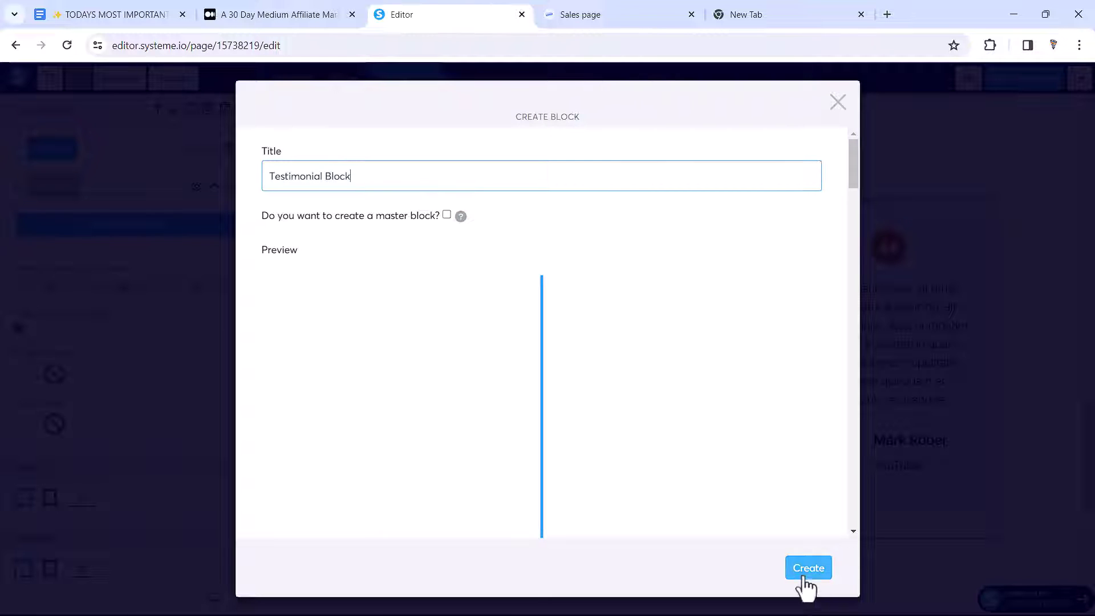
{"action": "left_click", "coordinate": [806, 568]}
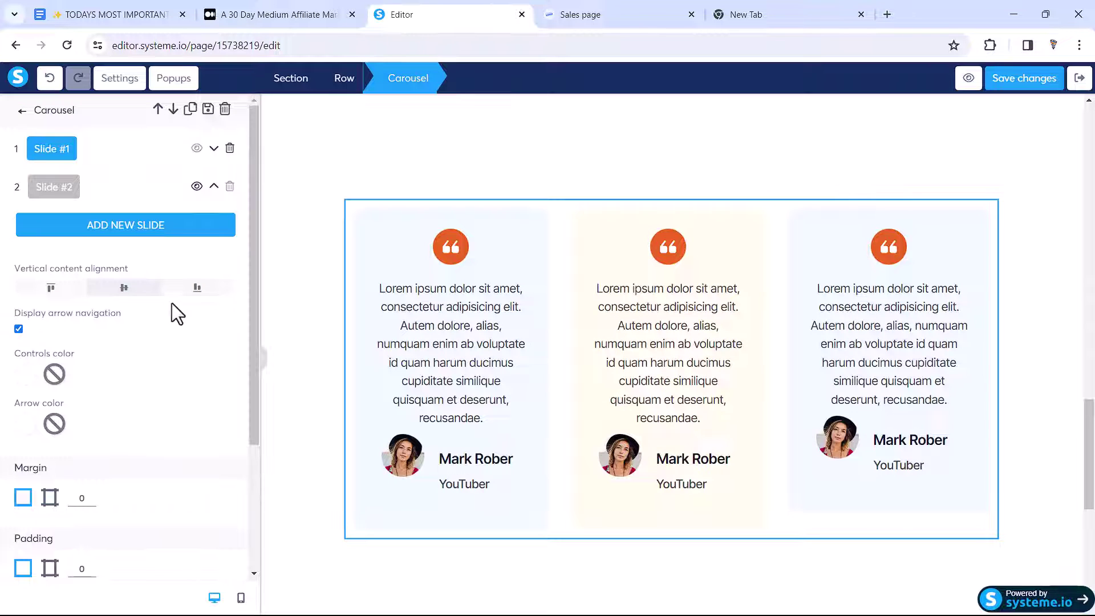
Drop the saved Testimonial Block from My blocks onto Slide #2.
{"action": "left_click", "coordinate": [53, 188]}
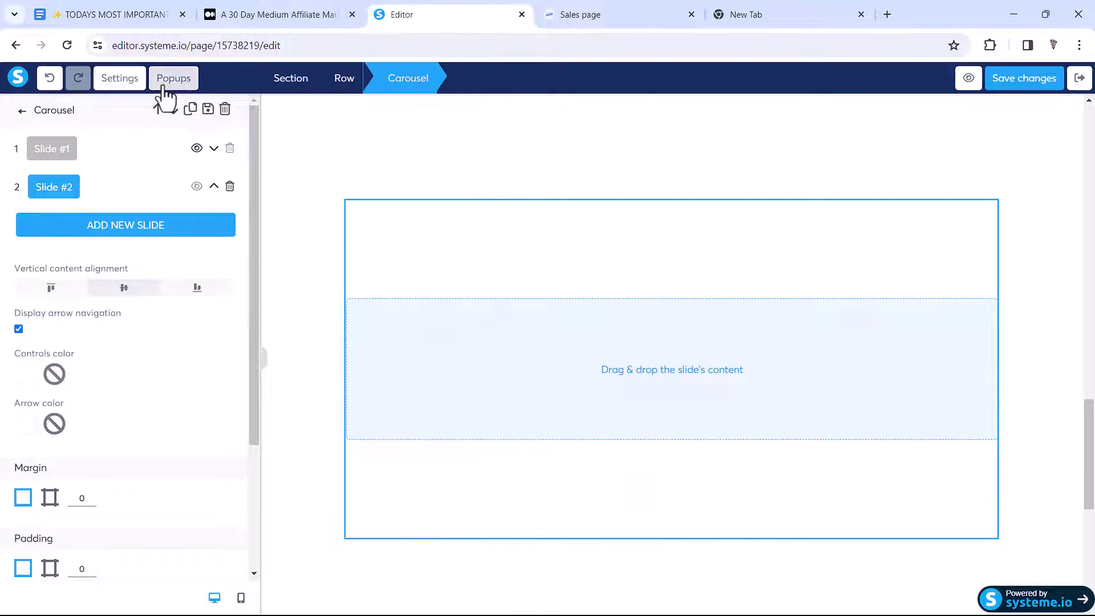
{"action": "left_click", "coordinate": [320, 190]}
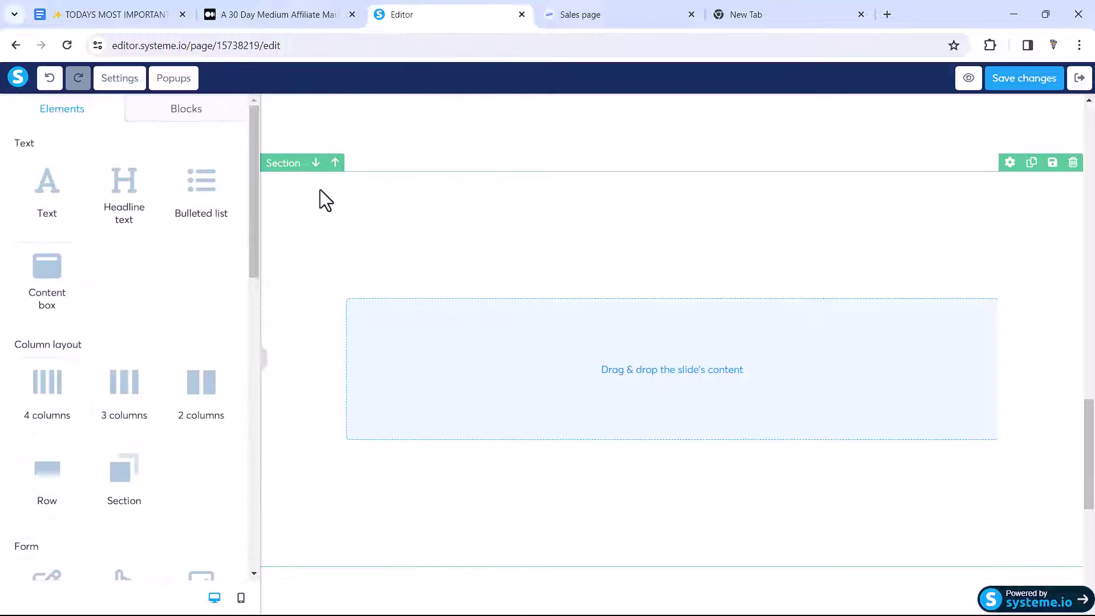
{"action": "left_click", "coordinate": [184, 112]}
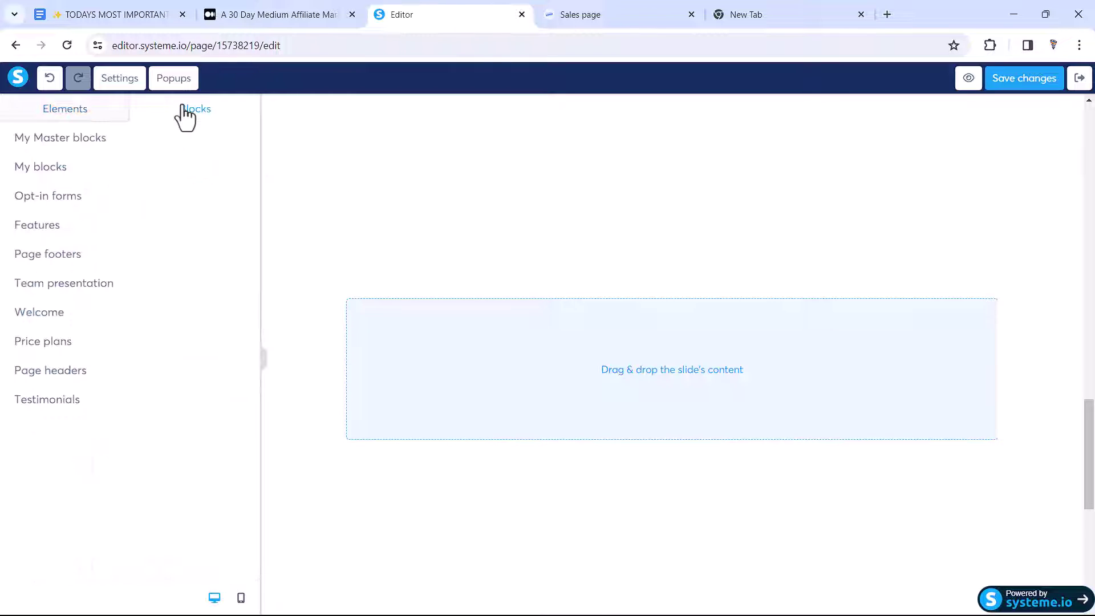
{"action": "left_click", "coordinate": [44, 166]}
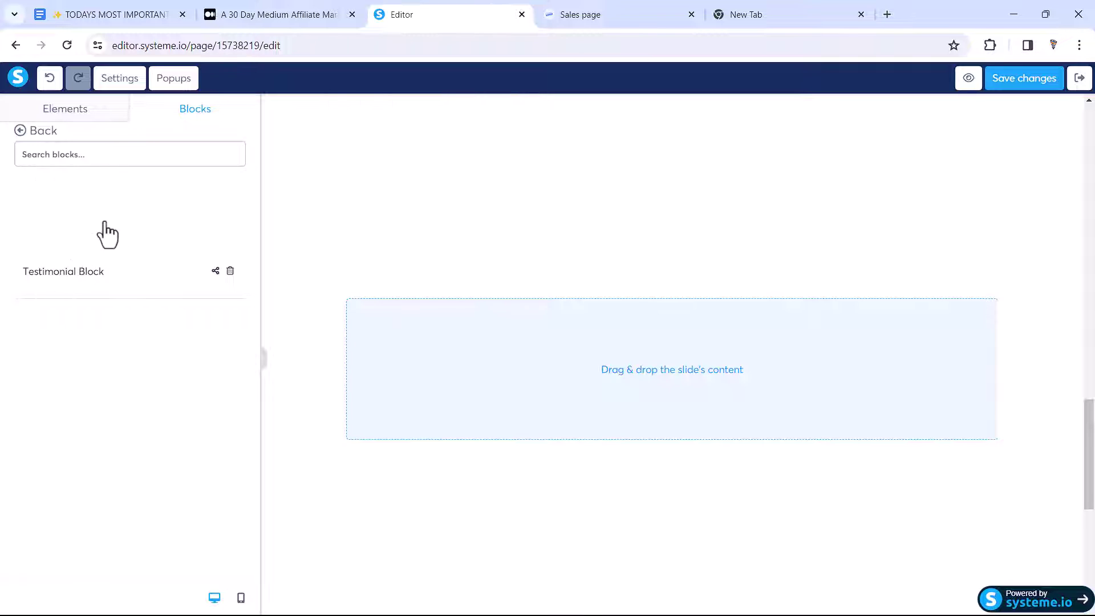
{"action": "left_click_drag", "start_coordinate": [95, 251], "coordinate": [441, 351]}
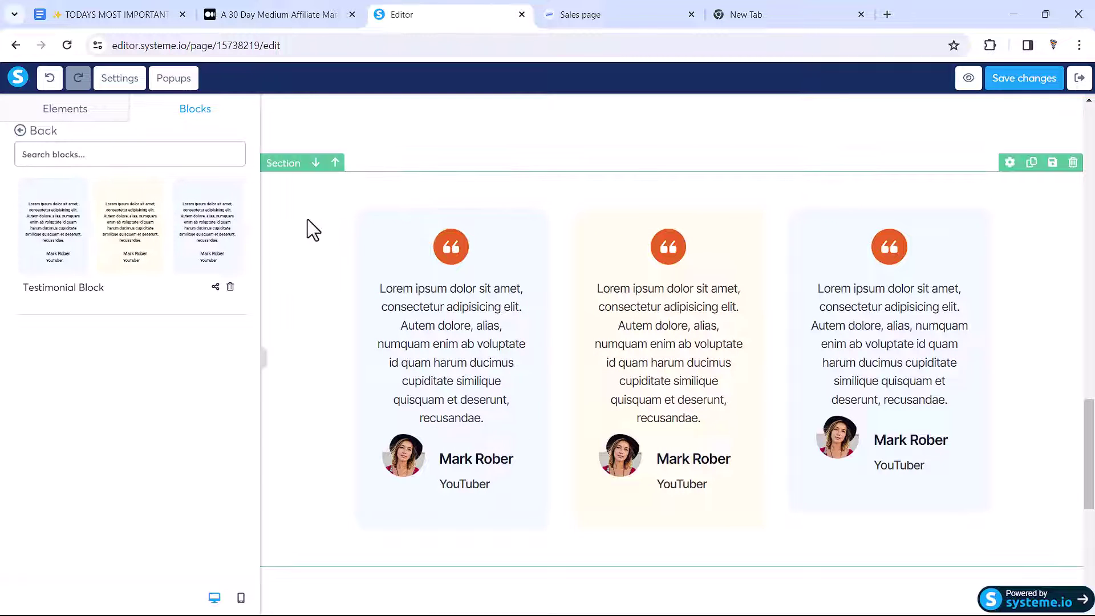
Reselect the outer Carousel via the breadcrumb from the first card's text.
{"action": "left_click", "coordinate": [327, 228]}
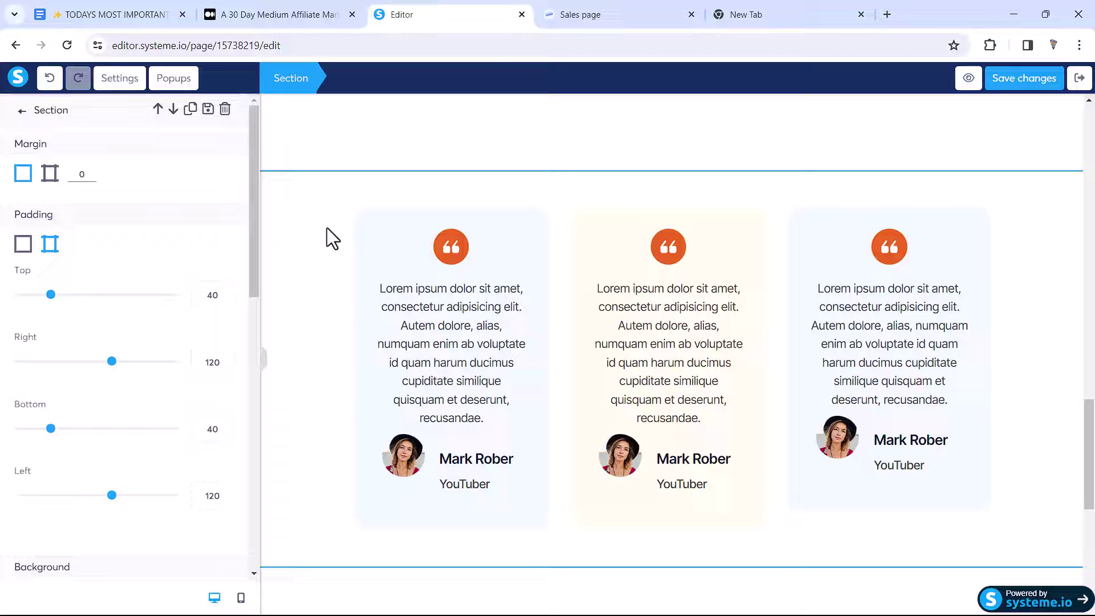
{"action": "left_click", "coordinate": [440, 333]}
{"action": "left_click", "coordinate": [441, 341]}
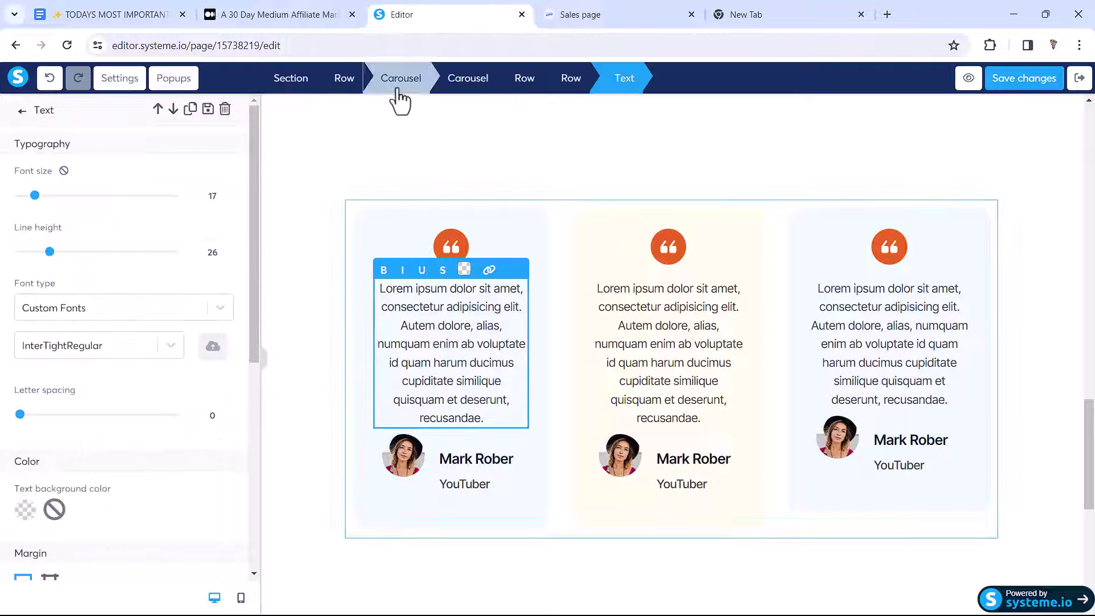
{"action": "left_click", "coordinate": [408, 80]}
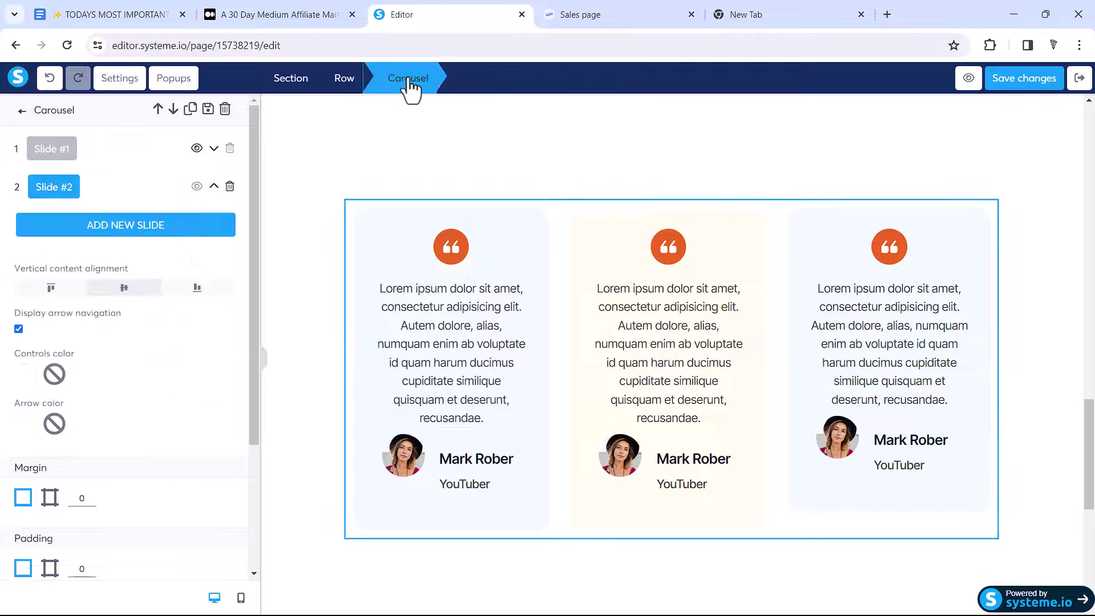
Add a third slide, fill it with the Testimonial Block, and save the page.
{"action": "left_click", "coordinate": [78, 230]}
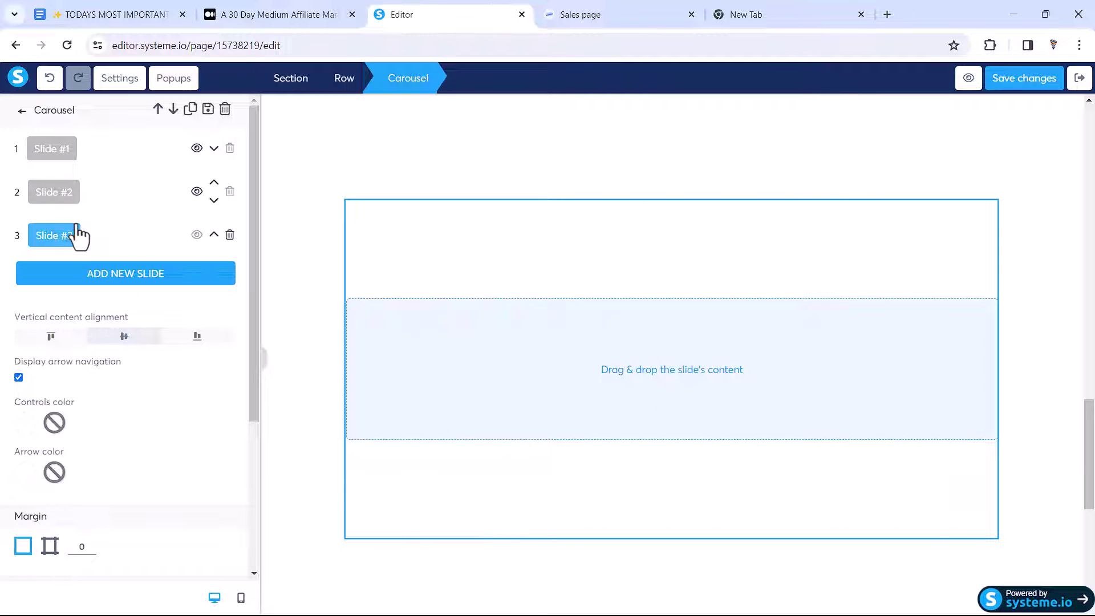
{"action": "left_click", "coordinate": [313, 213]}
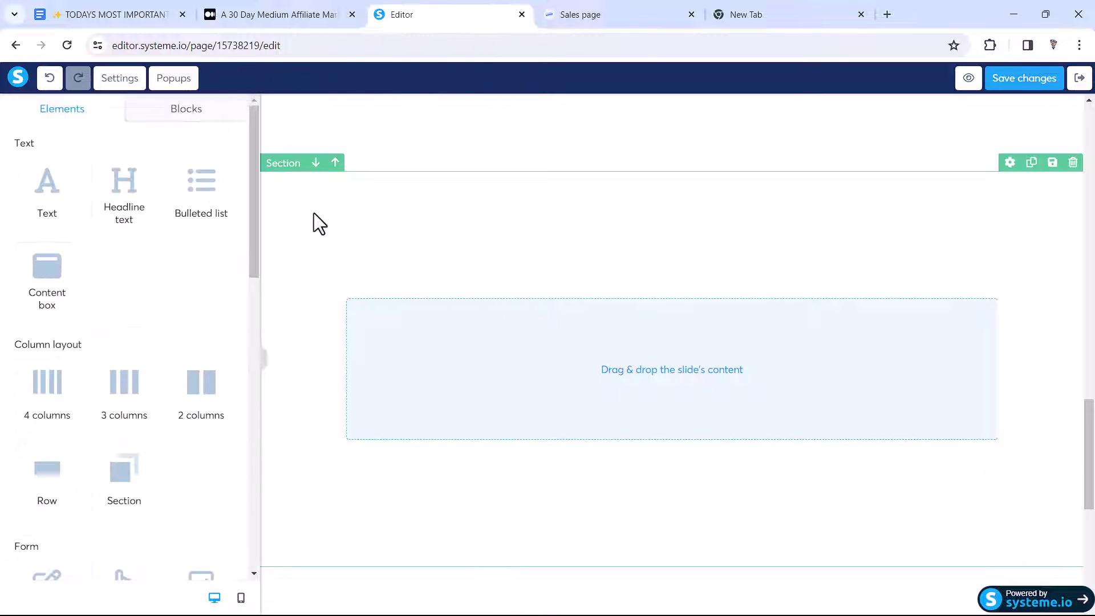
{"action": "left_click", "coordinate": [181, 114]}
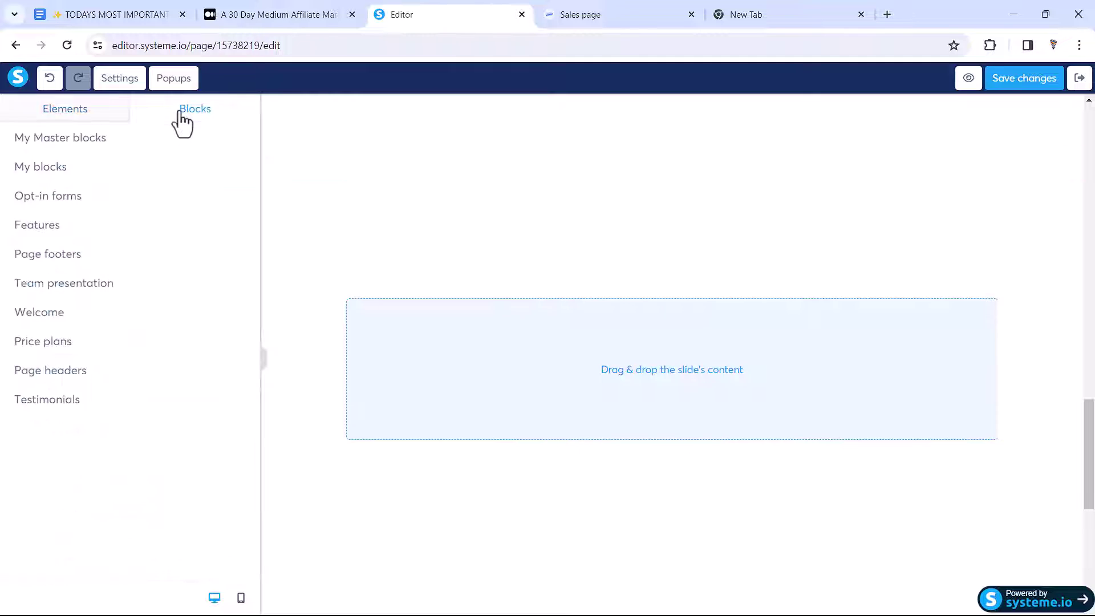
{"action": "left_click", "coordinate": [45, 166]}
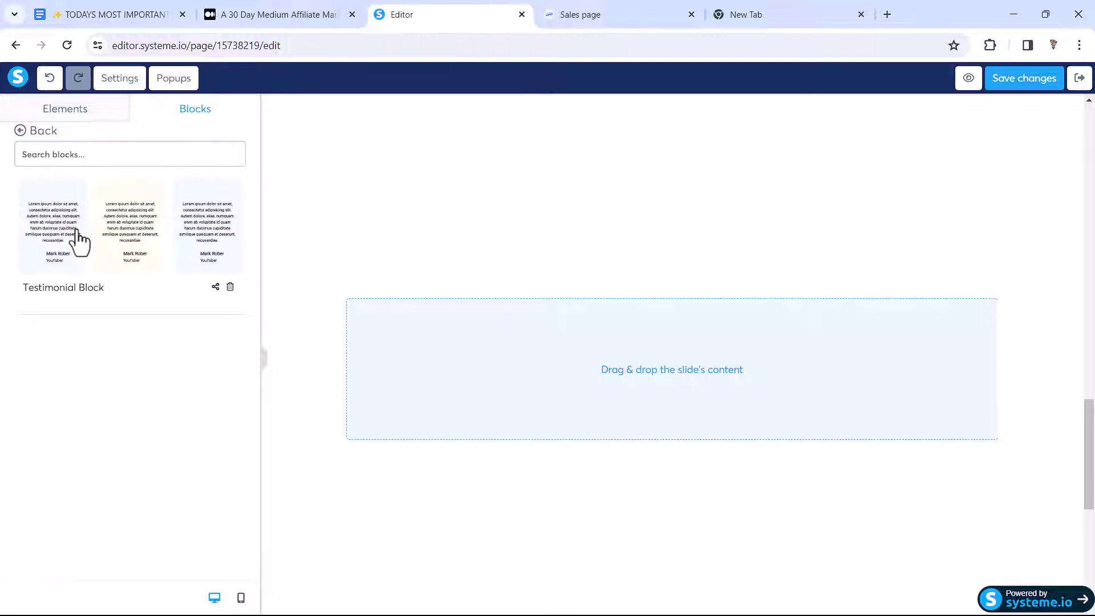
{"action": "left_click_drag", "start_coordinate": [78, 239], "coordinate": [521, 372]}
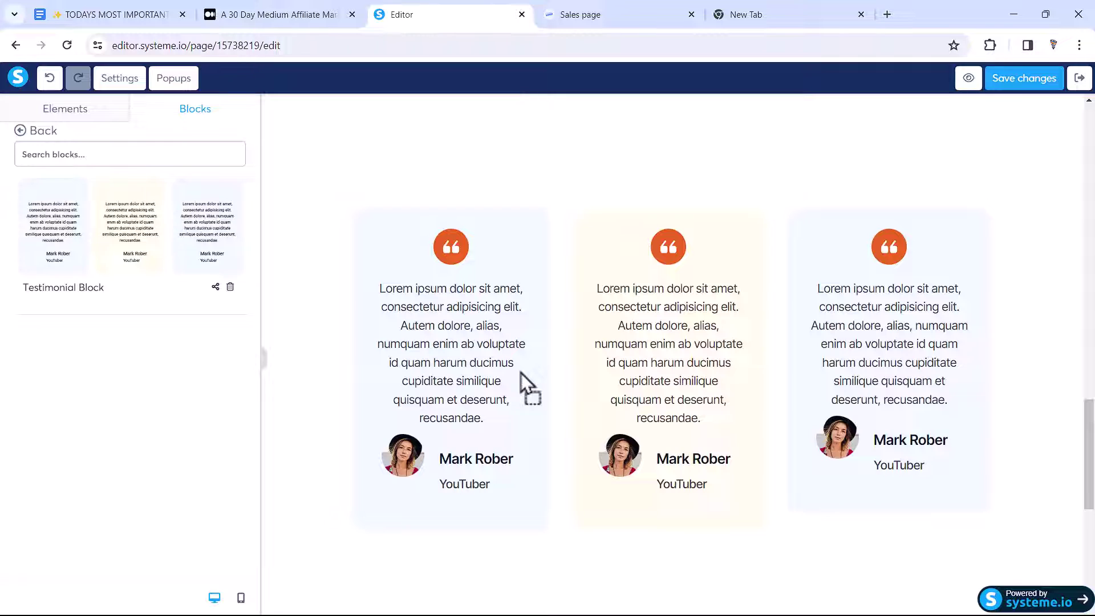
{"action": "left_click", "coordinate": [1027, 86]}
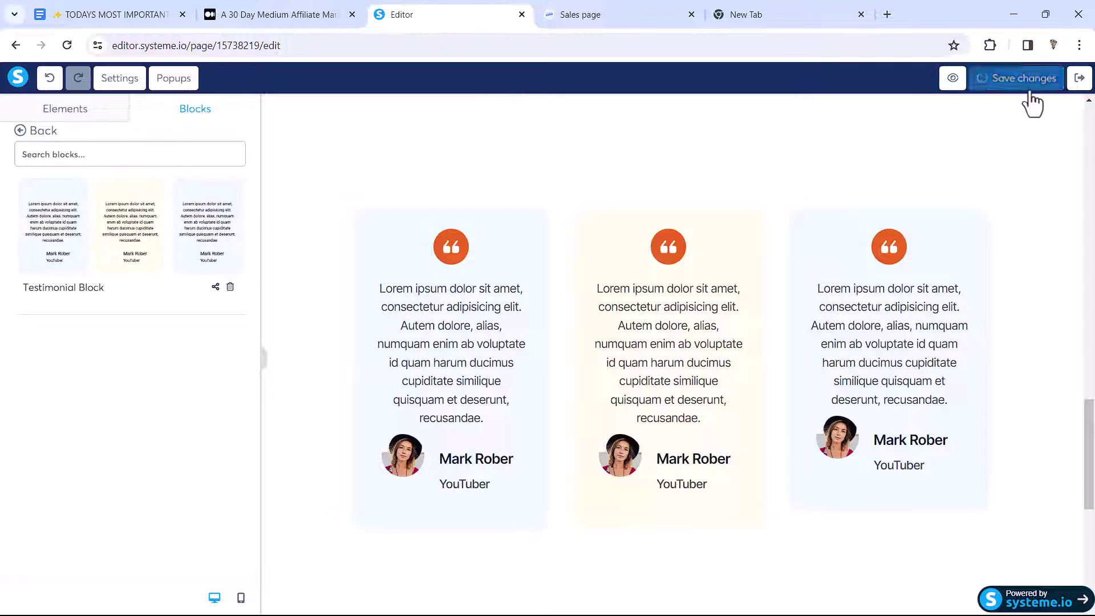
Preview the sales page and scroll down to the new row of three testimonial cards.
{"action": "left_click", "coordinate": [964, 78]}
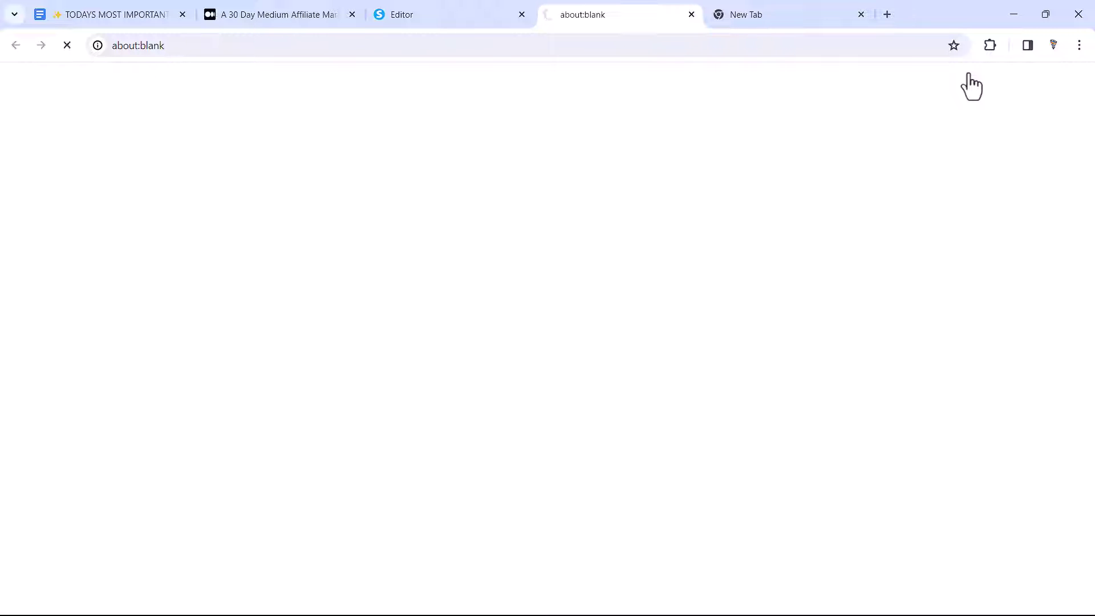
{"action": "left_click", "coordinate": [1067, 80]}
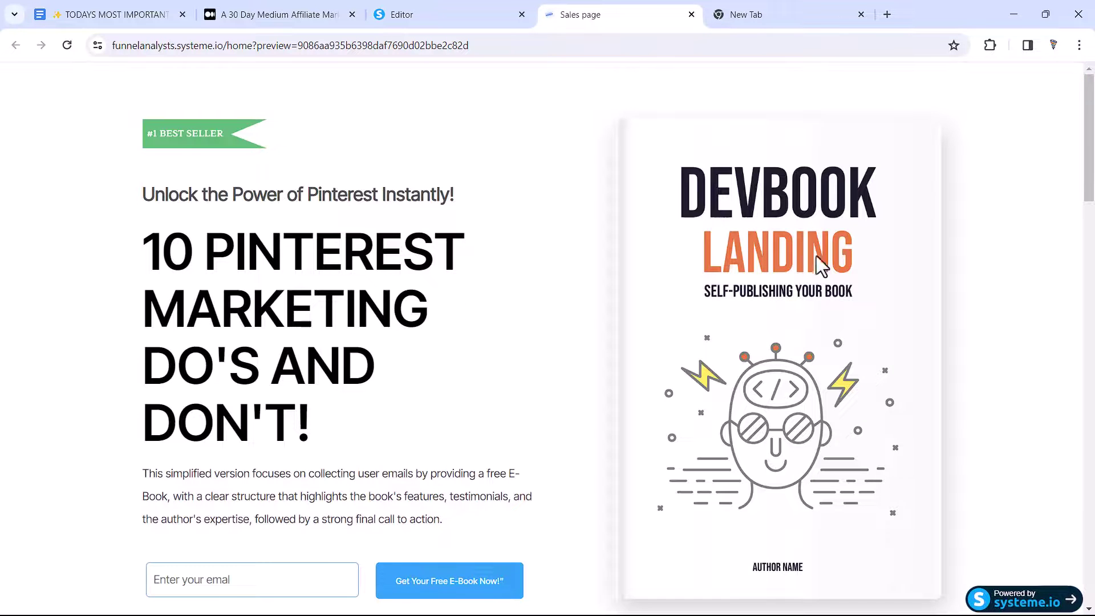
{"action": "scroll", "coordinate": [816, 255], "scroll_direction": "down", "scroll_amount": 20}
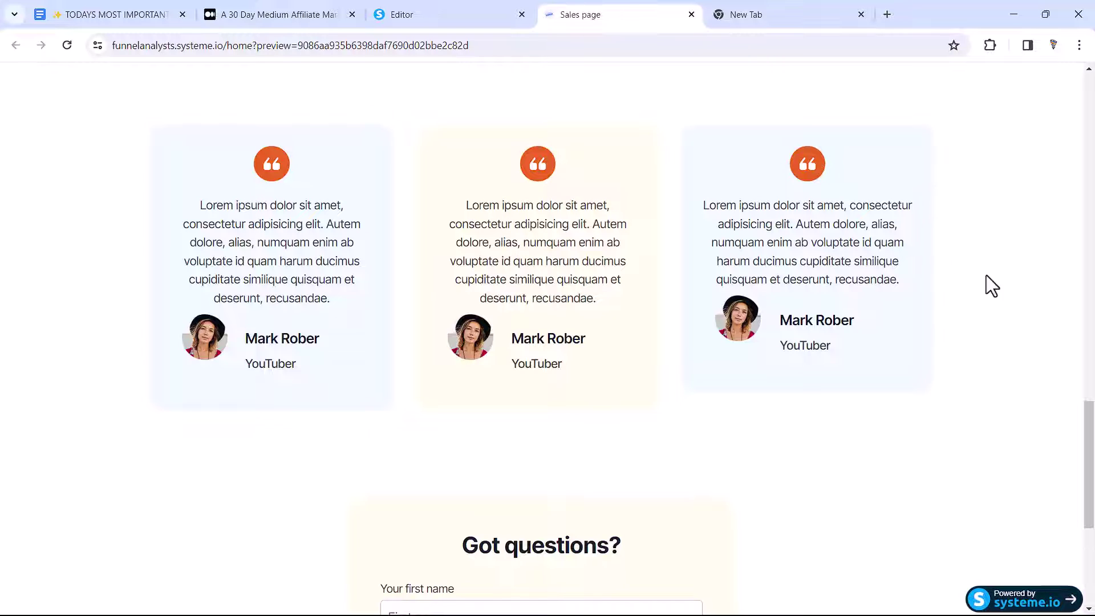
In the editor, set the carousel's controls and arrow colours to red D0021B, then save the page.
{"action": "left_click", "coordinate": [461, 7]}
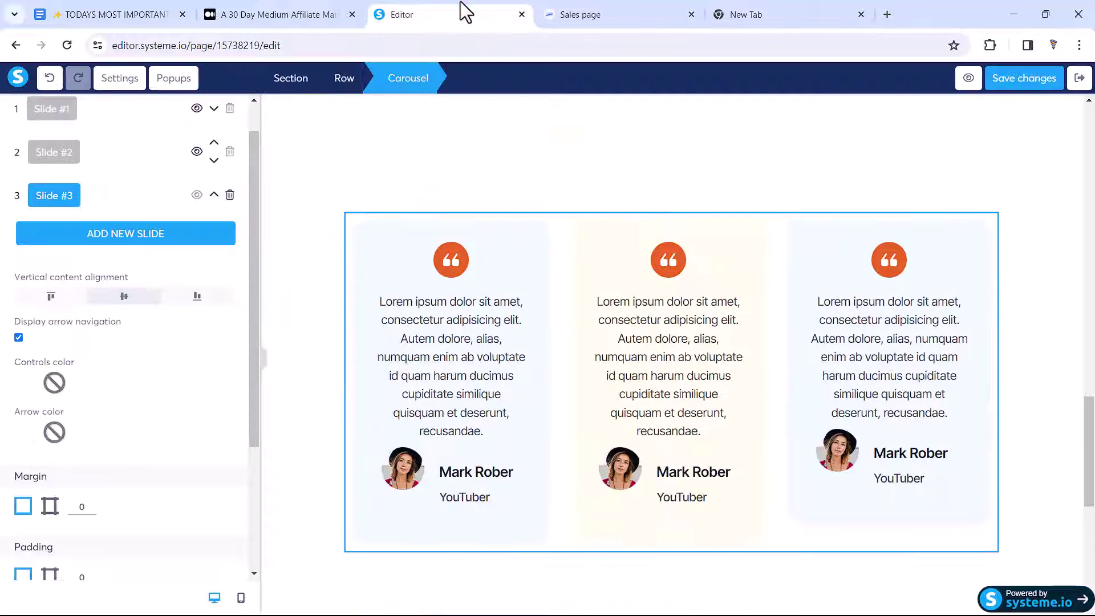
{"action": "scroll", "coordinate": [228, 240], "scroll_direction": "down", "scroll_amount": 2}
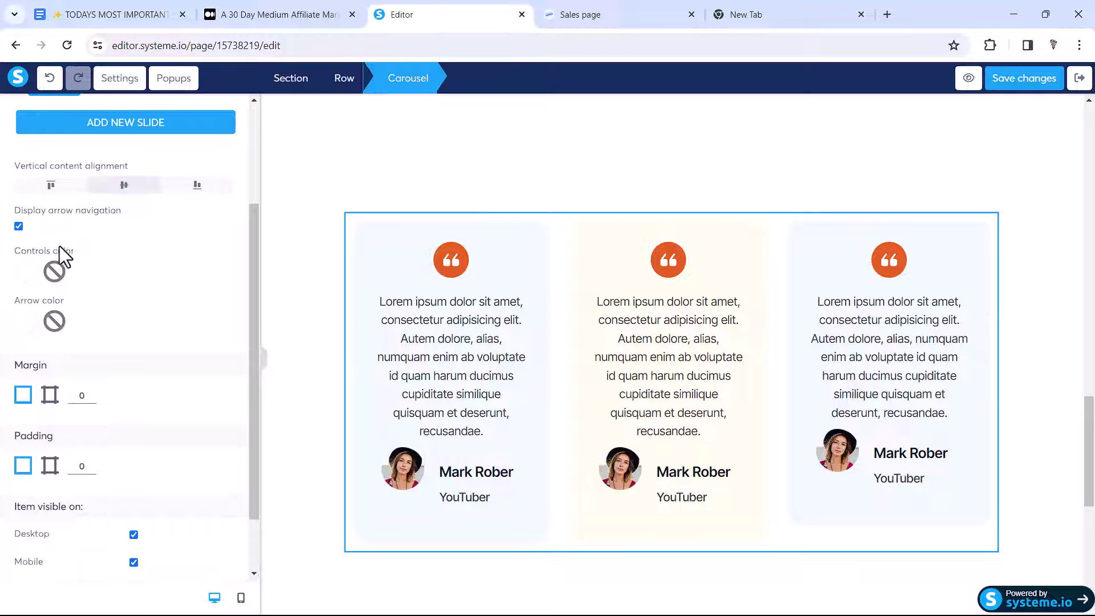
{"action": "left_click", "coordinate": [26, 272]}
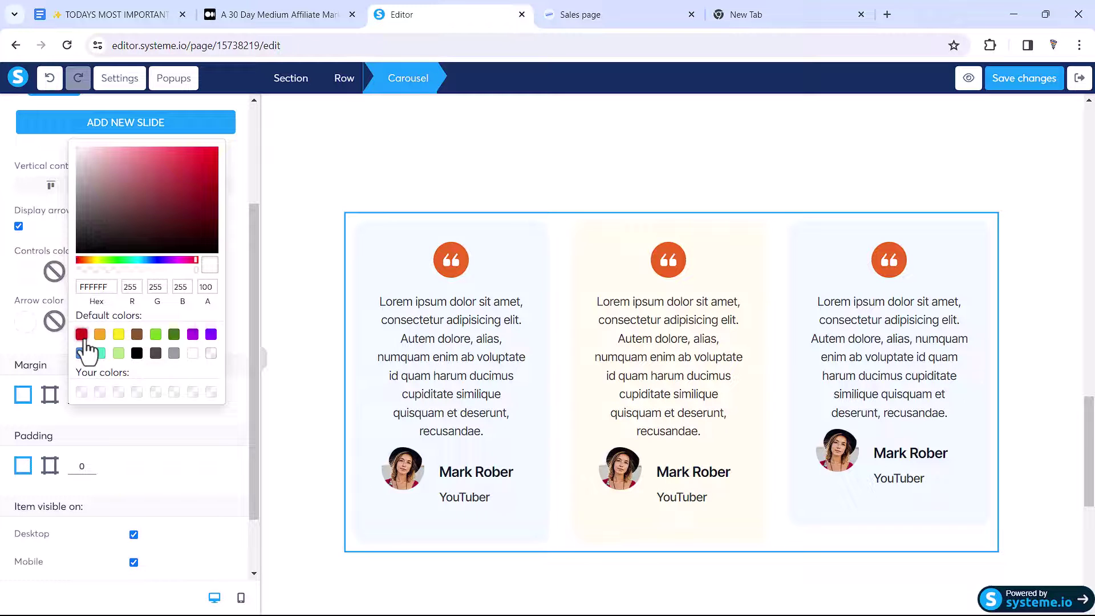
{"action": "left_click", "coordinate": [82, 336]}
{"action": "left_click", "coordinate": [26, 321]}
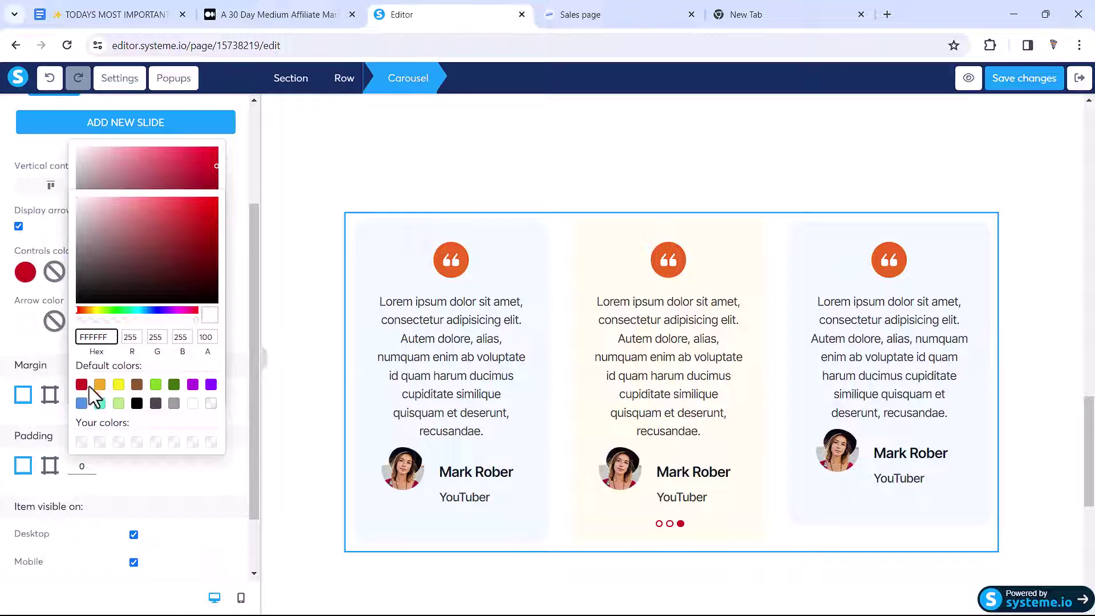
{"action": "left_click", "coordinate": [81, 384]}
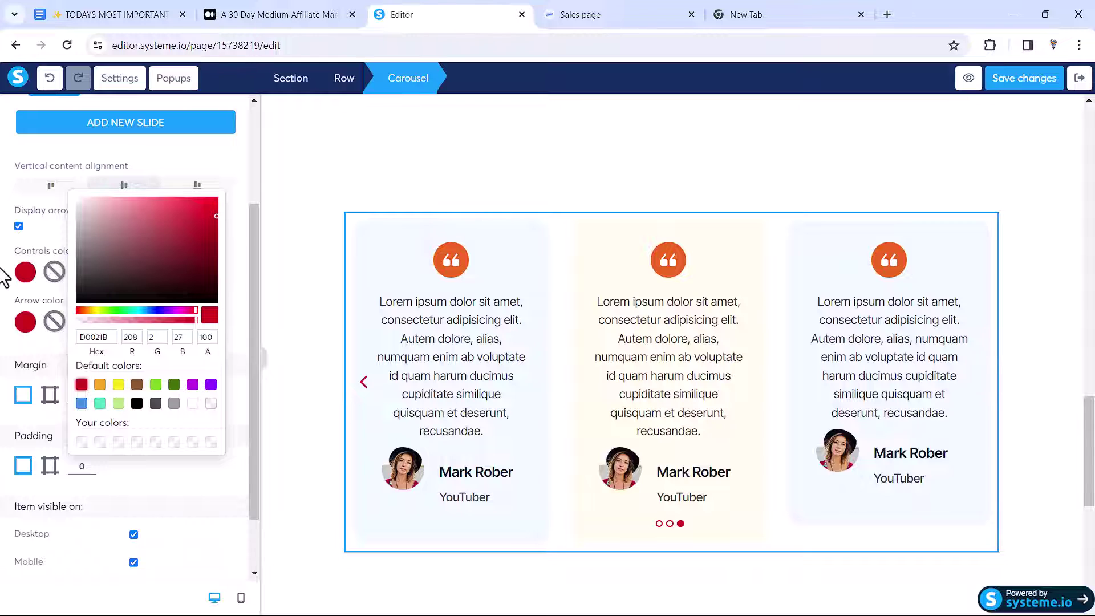
{"action": "left_click", "coordinate": [1035, 87]}
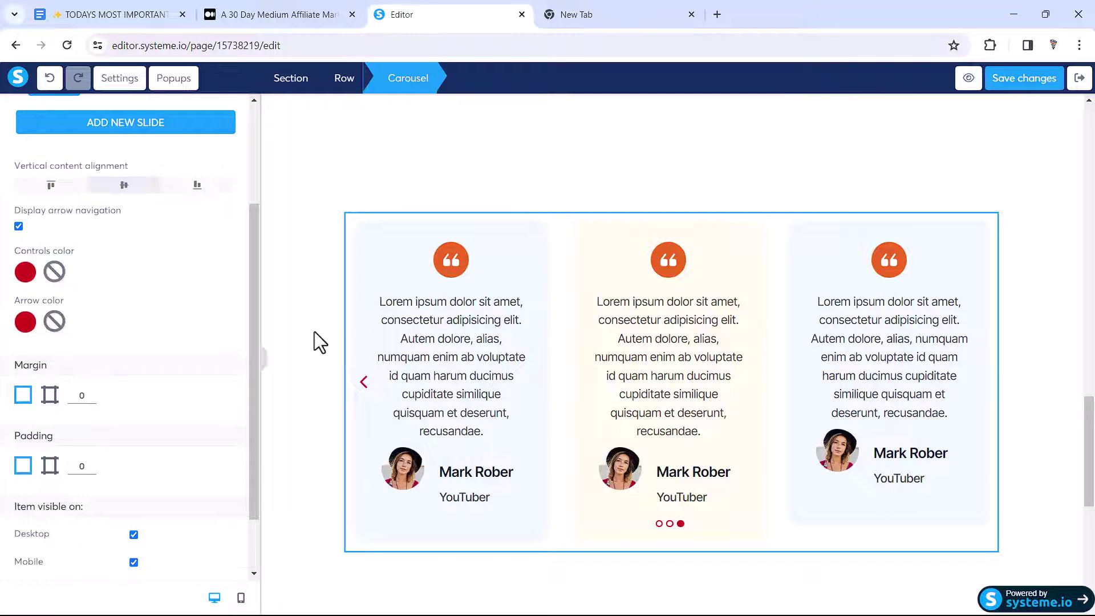
{"action": "left_click", "coordinate": [968, 78]}
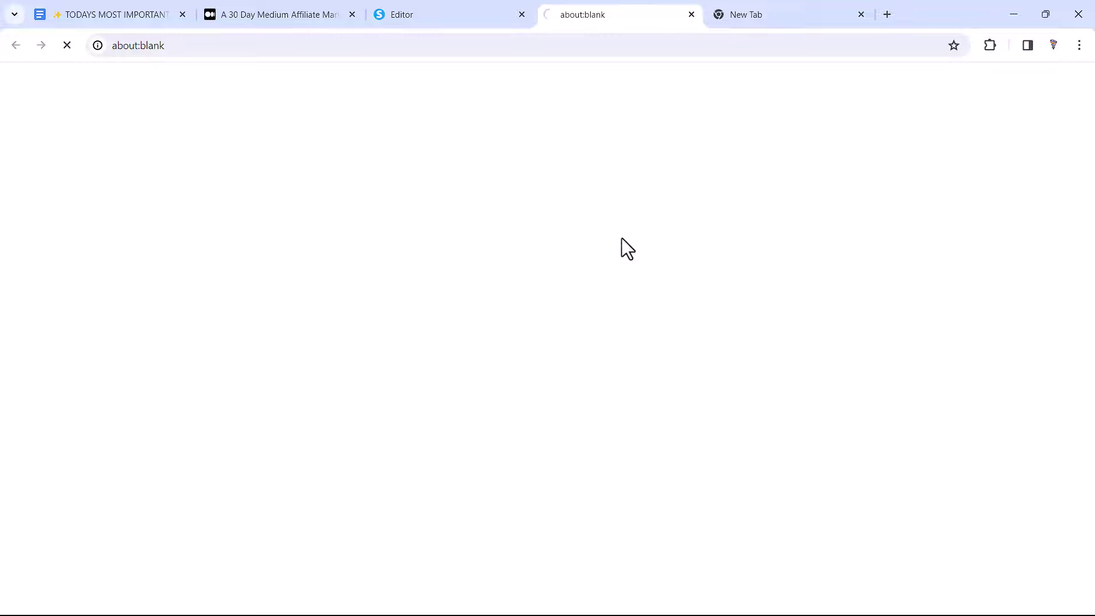
{"action": "scroll", "coordinate": [861, 243], "scroll_direction": "down", "scroll_amount": 10}
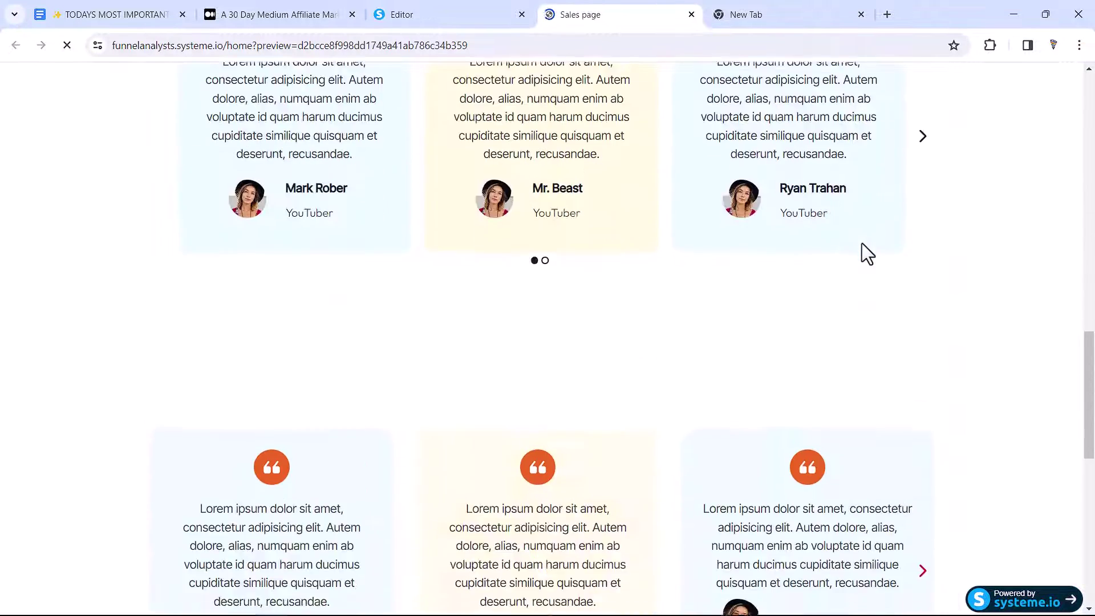
{"action": "scroll", "coordinate": [861, 243], "scroll_direction": "down", "scroll_amount": 5}
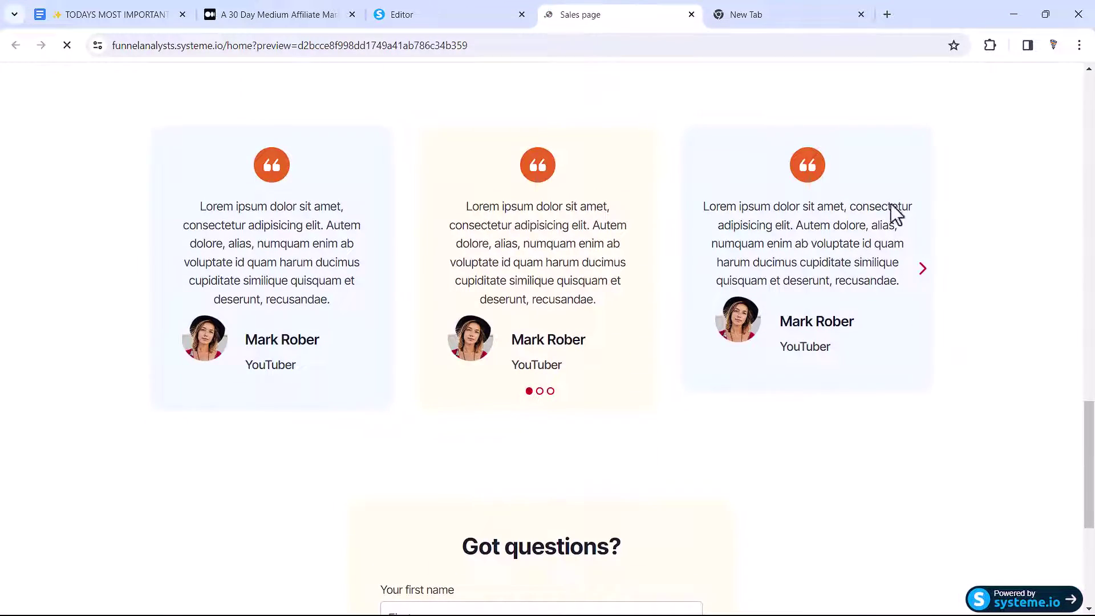
{"action": "left_click", "coordinate": [922, 269]}
{"action": "left_click", "coordinate": [550, 391]}
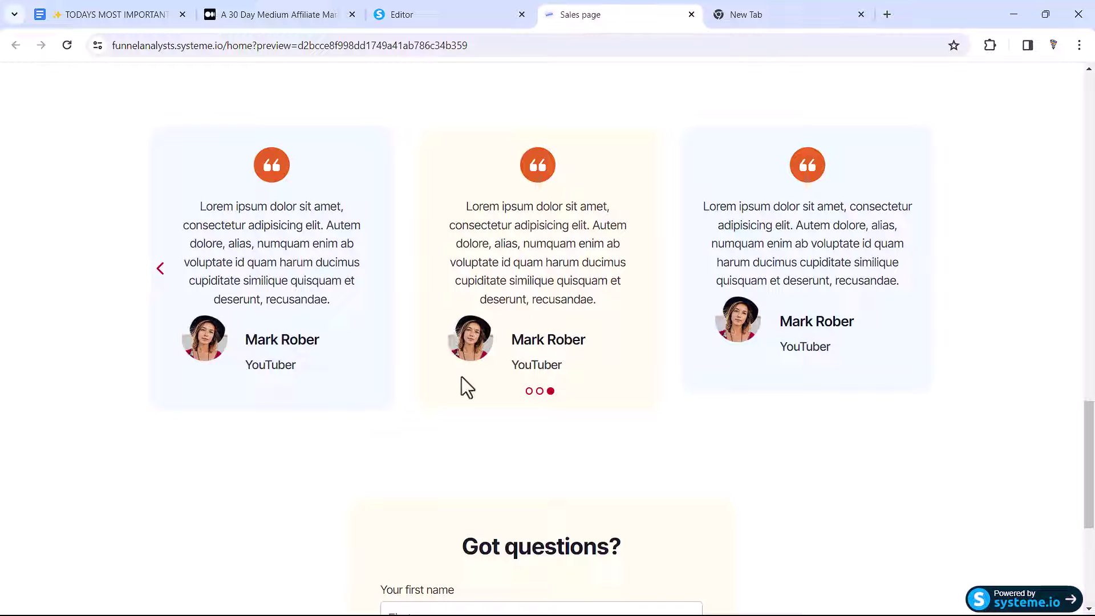
{"action": "left_click", "coordinate": [540, 392]}
{"action": "left_click", "coordinate": [528, 392]}
{"action": "left_click", "coordinate": [457, 15]}
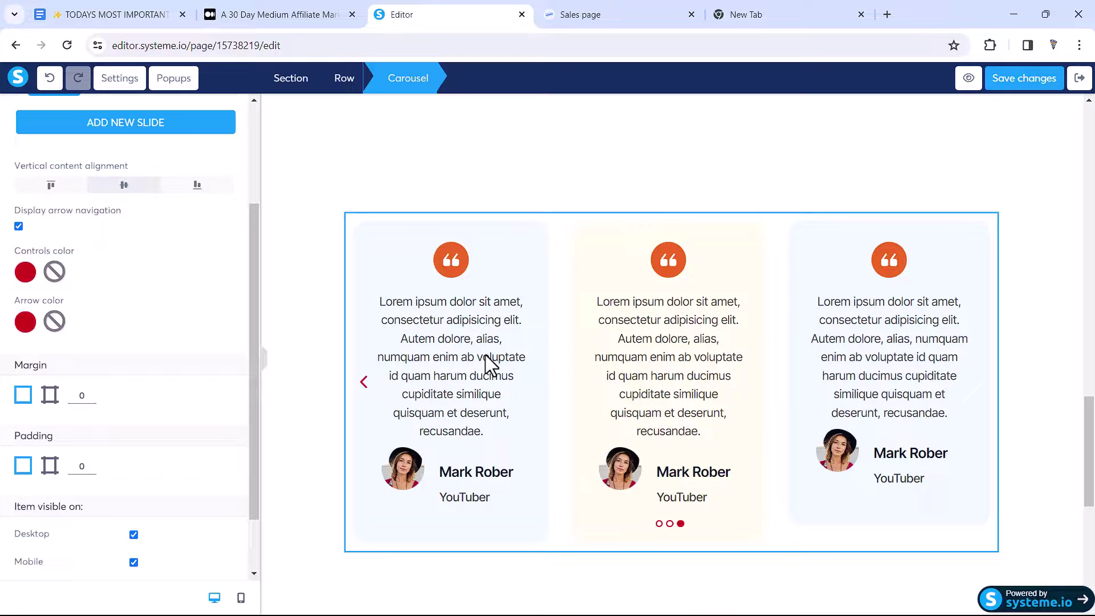
Replace the first card's testimonial with 'Write down your testimonial content over here.'.
{"action": "left_click", "coordinate": [451, 342]}
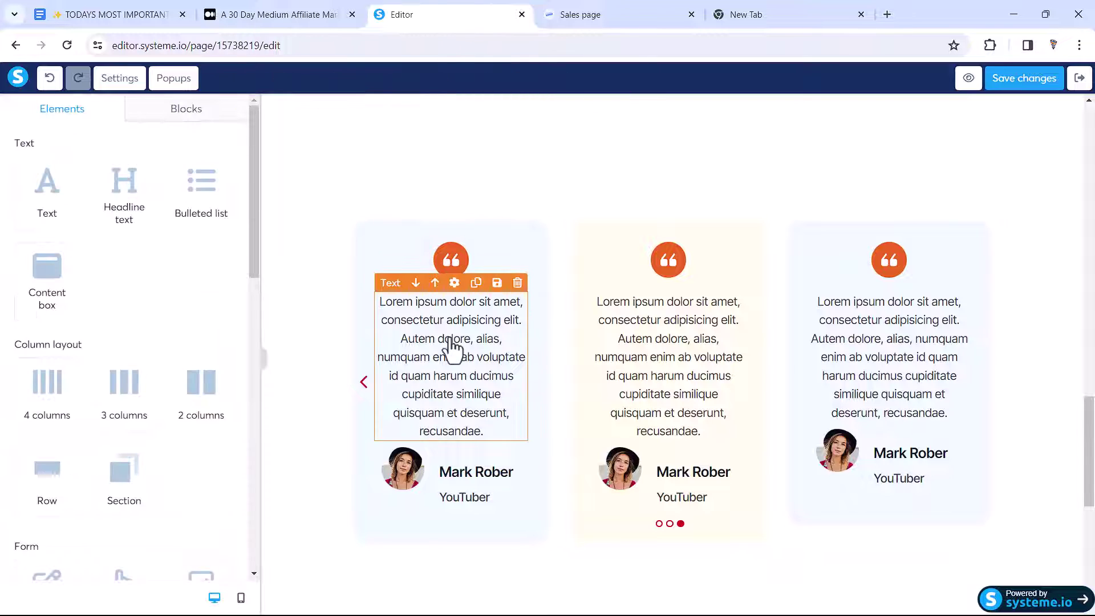
{"action": "left_click", "coordinate": [452, 345]}
{"action": "key", "text": "ctrl+a"}
{"action": "type", "text": "Write down your te"}
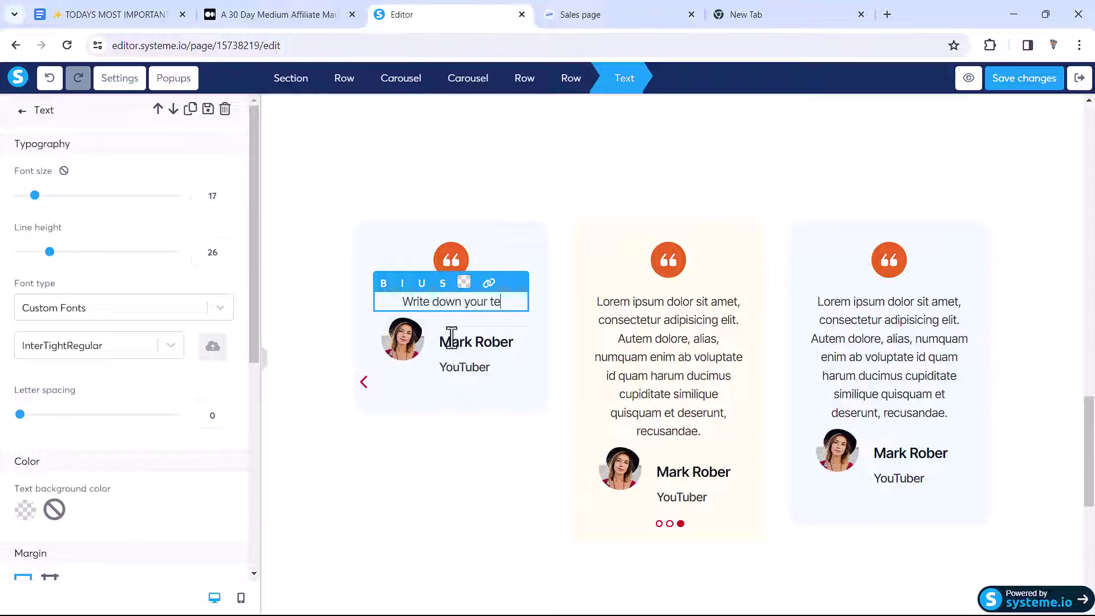
{"action": "type", "text": "stimonial content"}
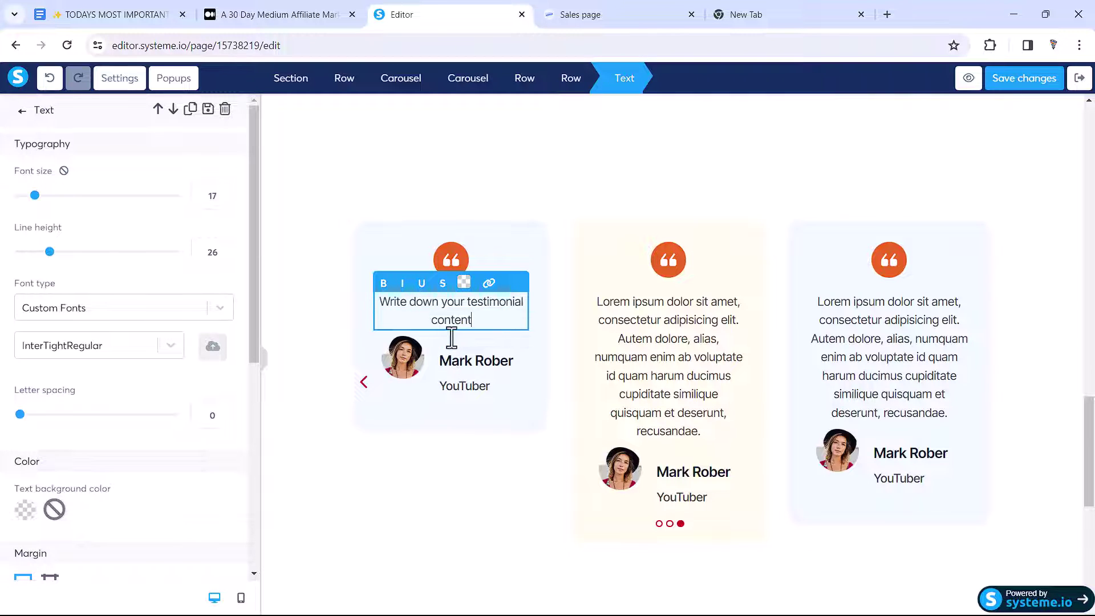
{"action": "type", "text": " over here."}
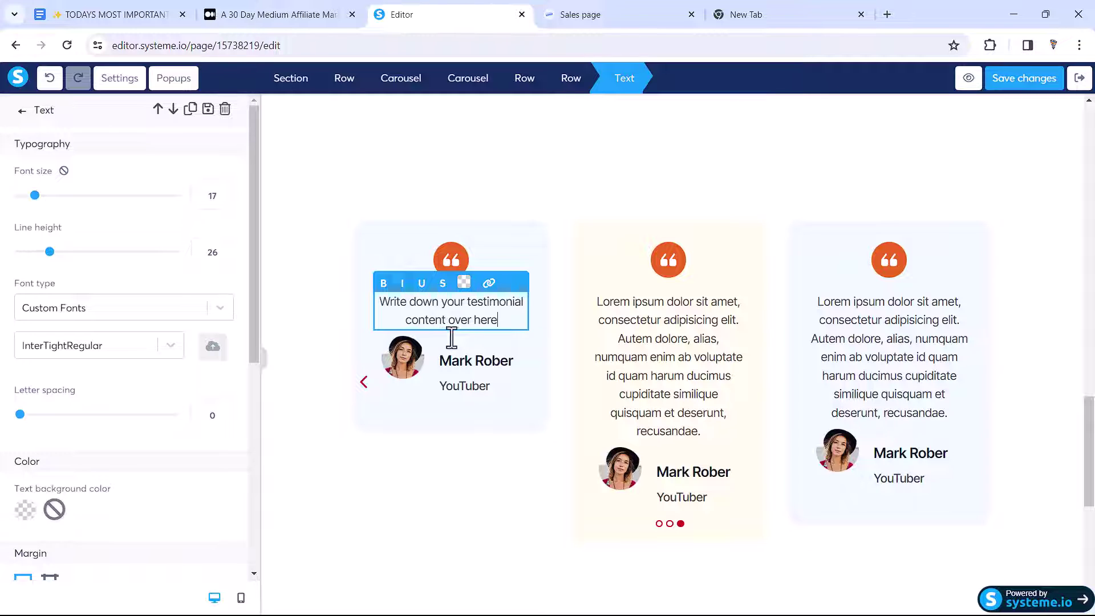
{"action": "left_click", "coordinate": [490, 362]}
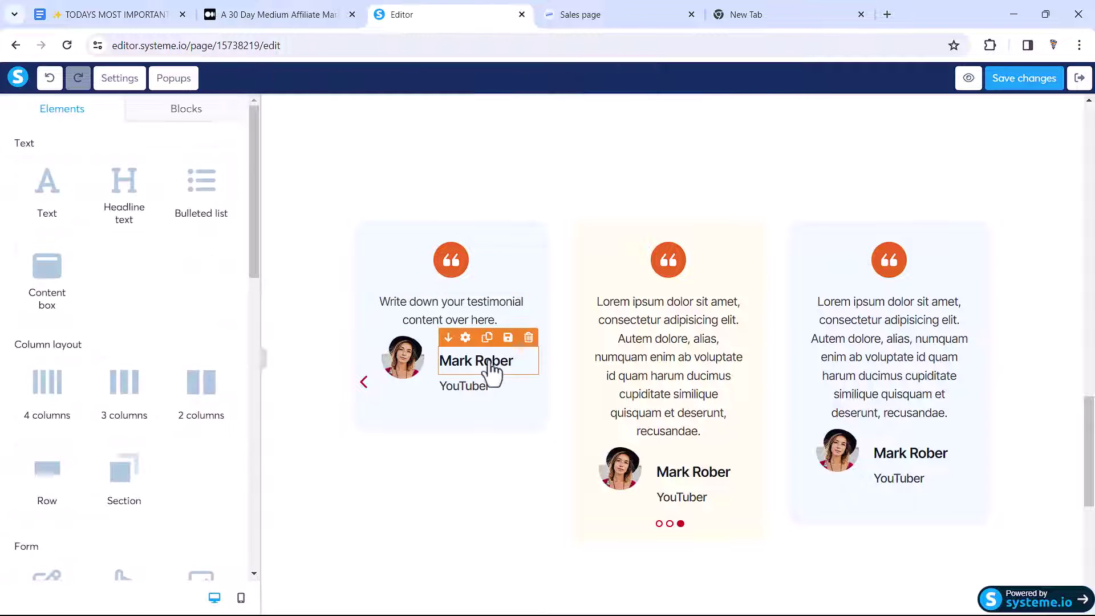
Change the first card's reviewer name to a new name.
{"action": "left_click", "coordinate": [490, 362]}
{"action": "triple_click", "coordinate": [491, 362]}
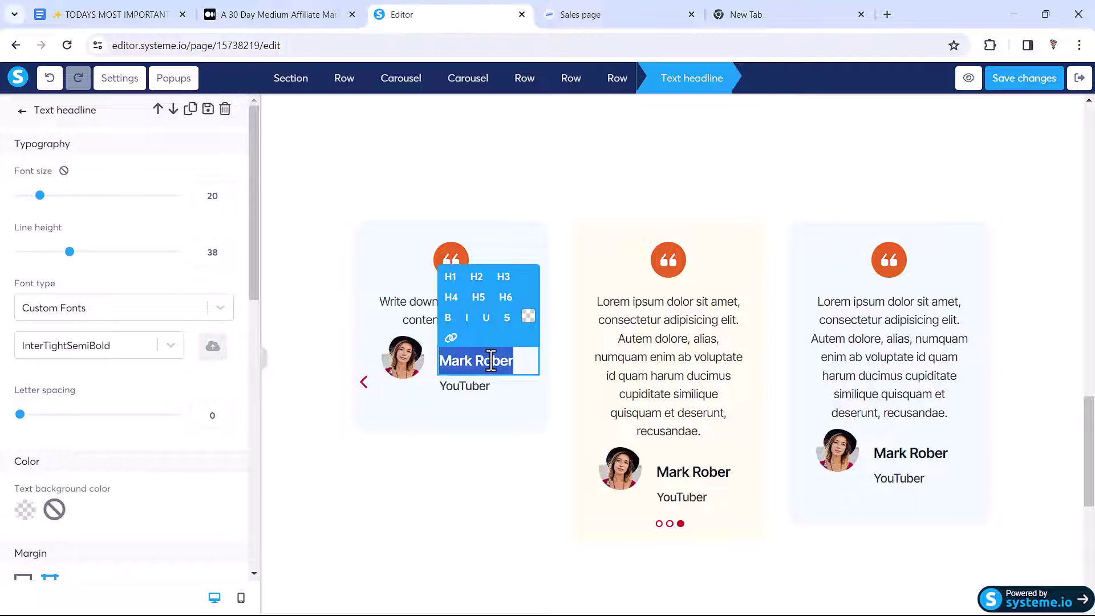
{"action": "type", "text": "Jimmy"}
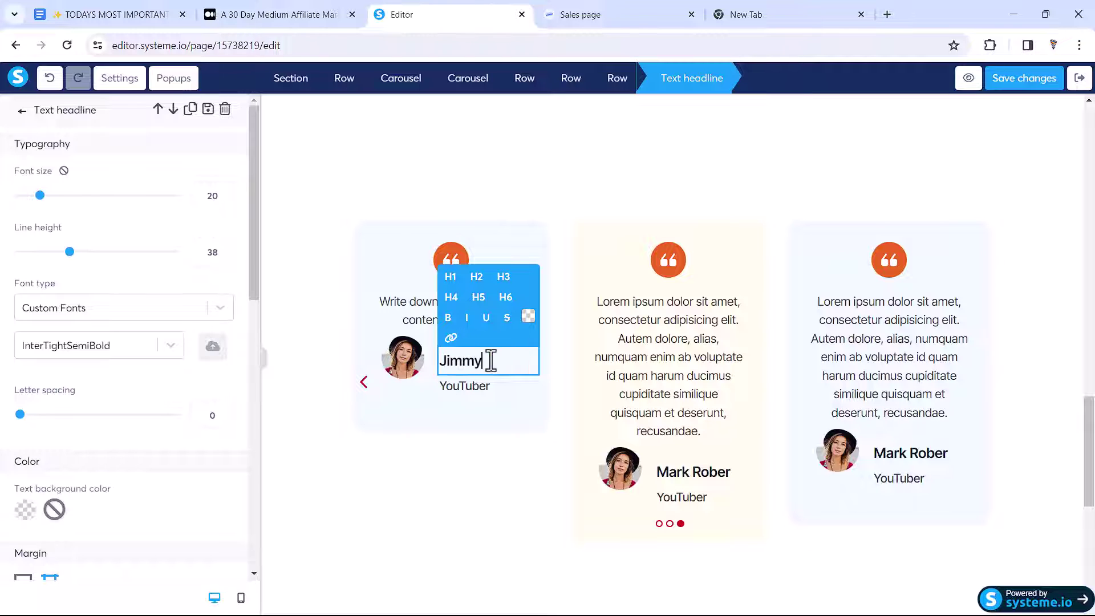
{"action": "left_click", "coordinate": [502, 470]}
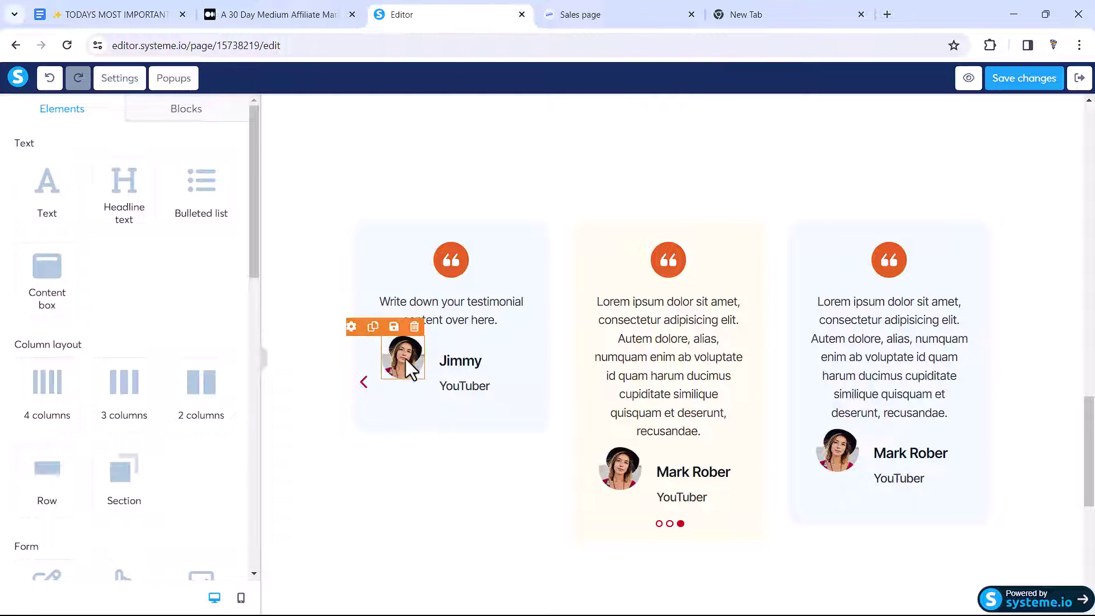
Open the first card's profile photo picker and browse the uploaded images.
{"action": "left_click", "coordinate": [406, 358]}
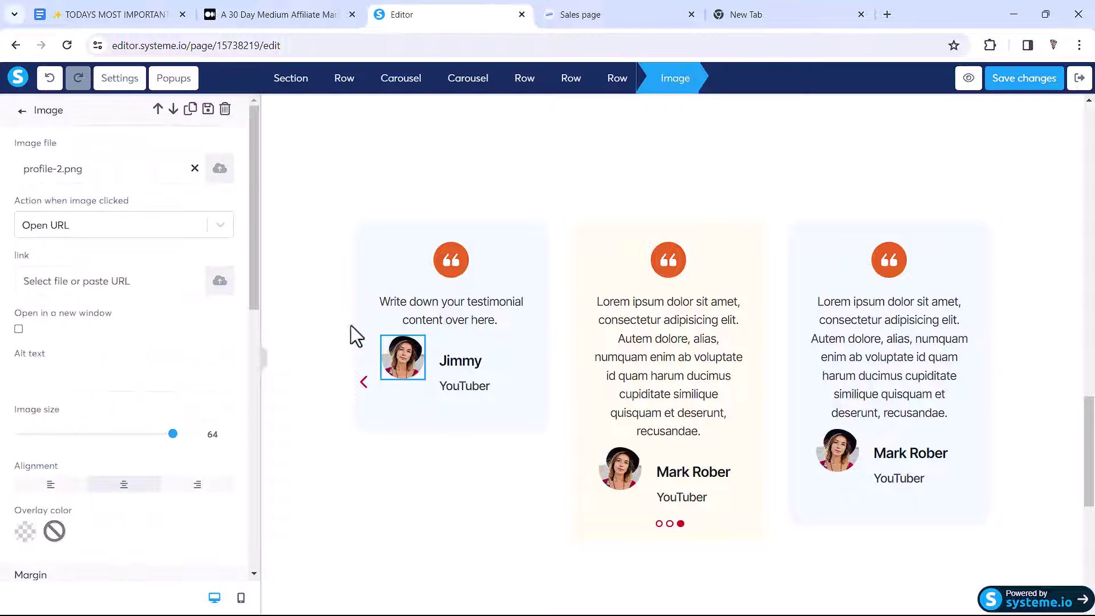
{"action": "left_click", "coordinate": [221, 171]}
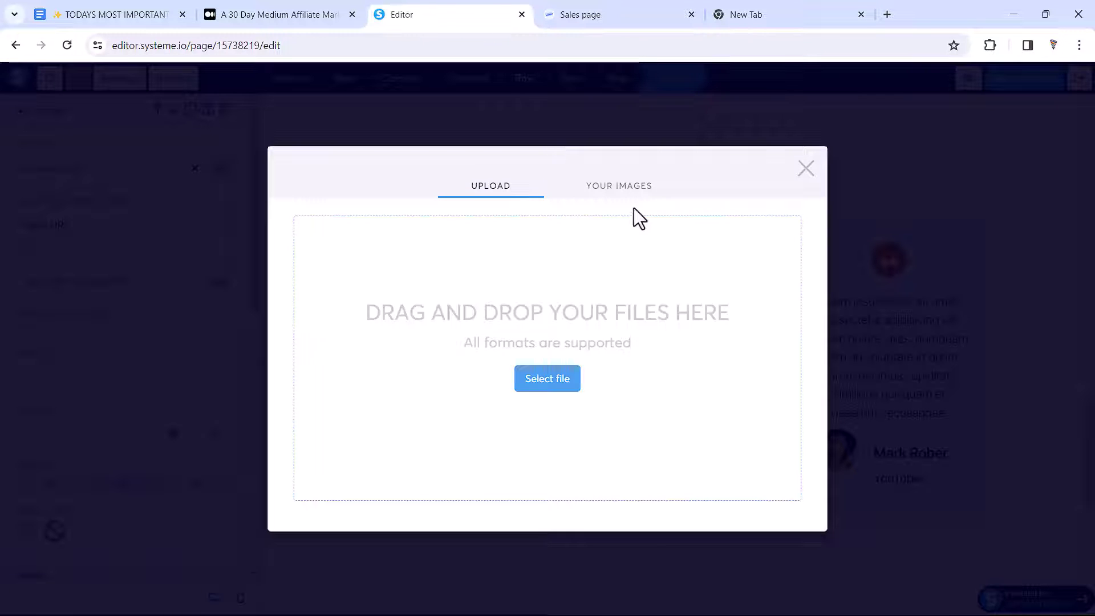
{"action": "left_click", "coordinate": [609, 194]}
{"action": "scroll", "coordinate": [439, 333], "scroll_direction": "down", "scroll_amount": 5}
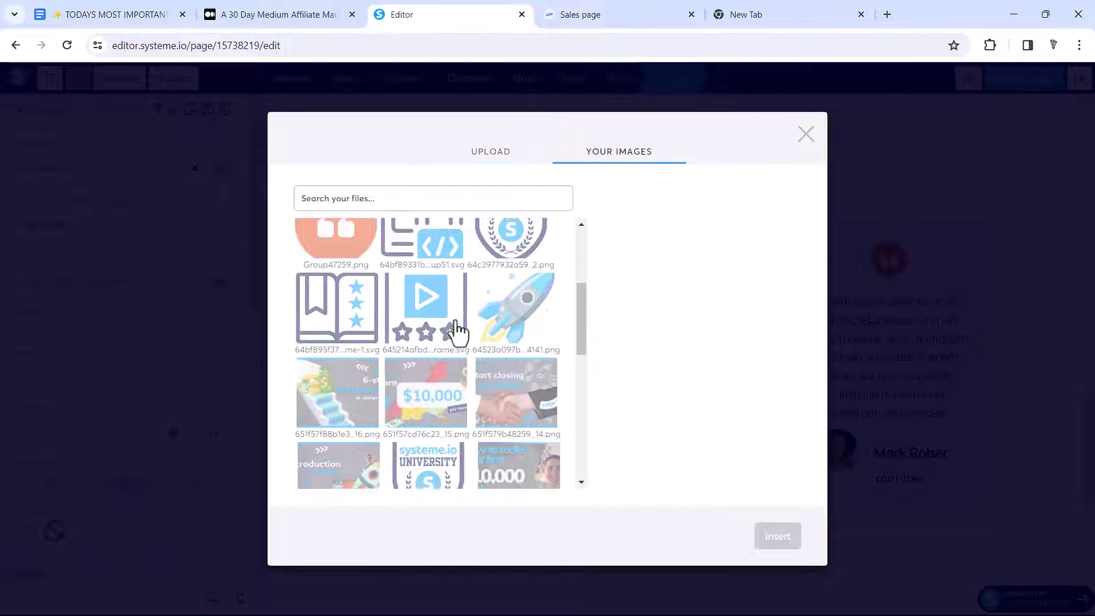
{"action": "scroll", "coordinate": [452, 330], "scroll_direction": "down", "scroll_amount": 3}
{"action": "scroll", "coordinate": [452, 330], "scroll_direction": "up", "scroll_amount": 10}
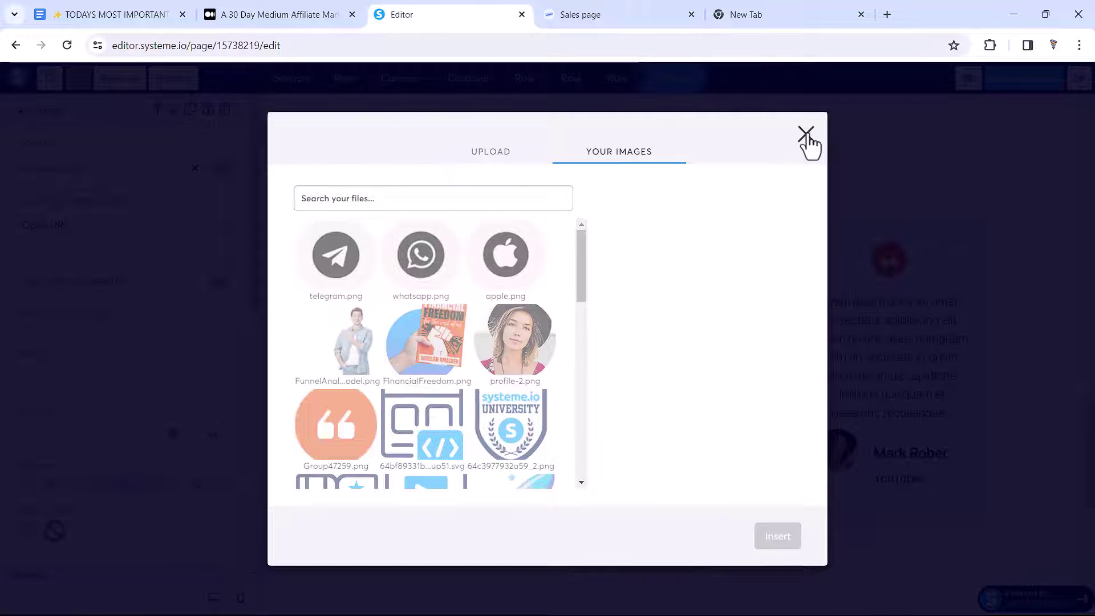
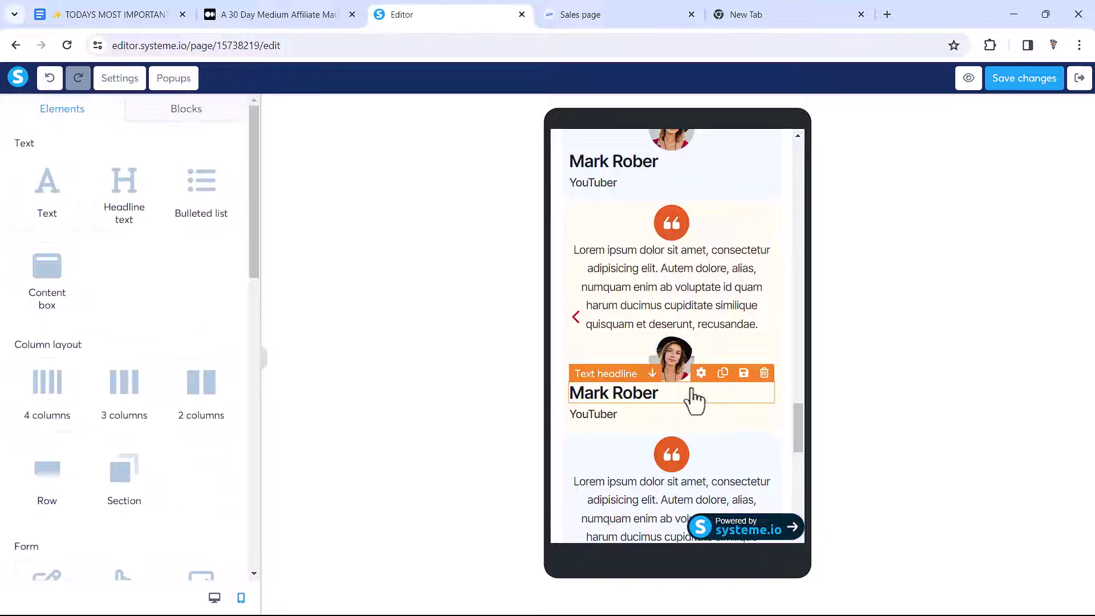
Switch the first testimonial row to per-side margins, leaving the right margin at 0.
{"action": "scroll", "coordinate": [661, 306], "scroll_direction": "up", "scroll_amount": 3}
{"action": "scroll", "coordinate": [662, 306], "scroll_direction": "down", "scroll_amount": 2}
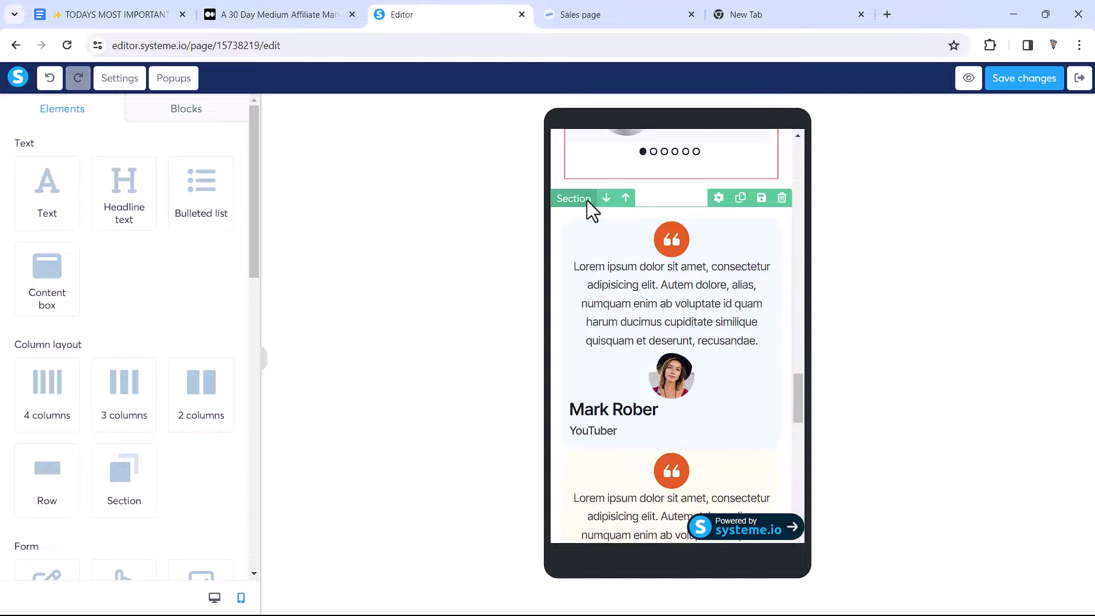
{"action": "left_click", "coordinate": [562, 279]}
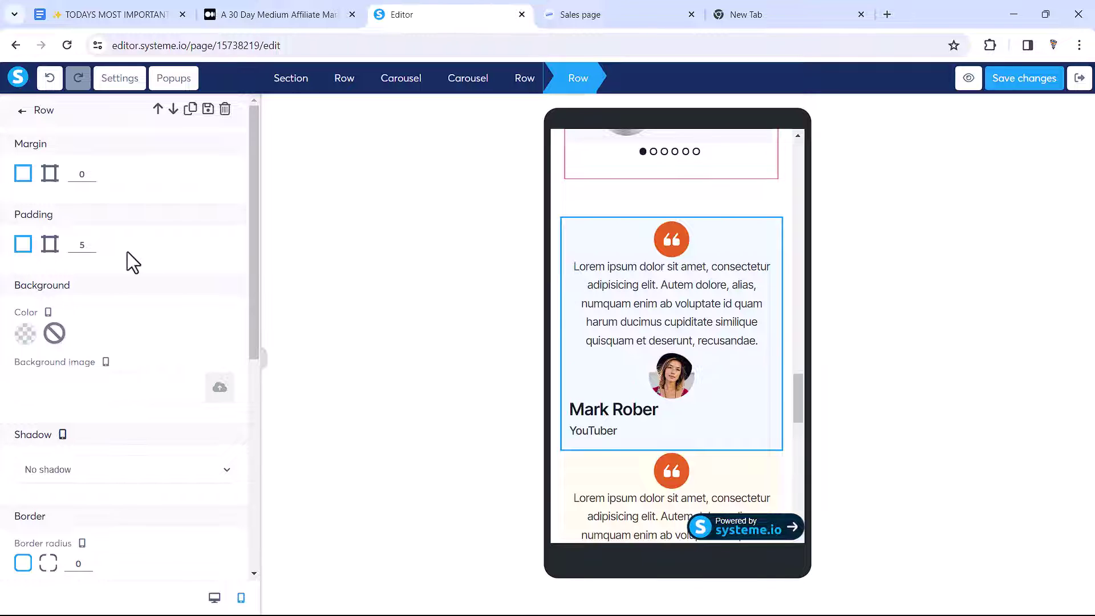
{"action": "left_click", "coordinate": [50, 174]}
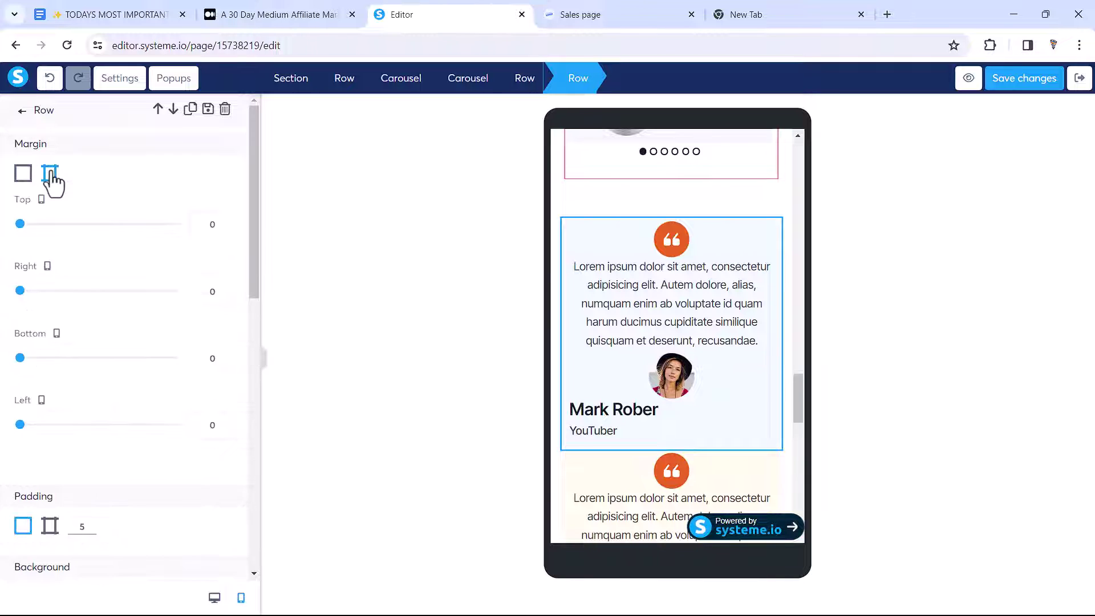
{"action": "left_click", "coordinate": [204, 299]}
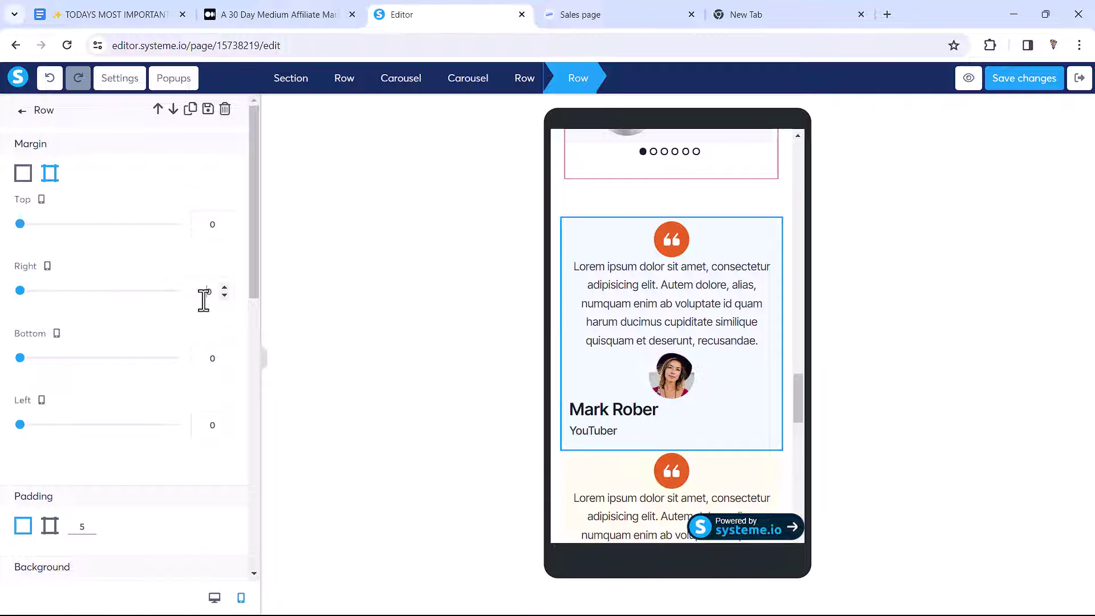
{"action": "type", "text": "20"}
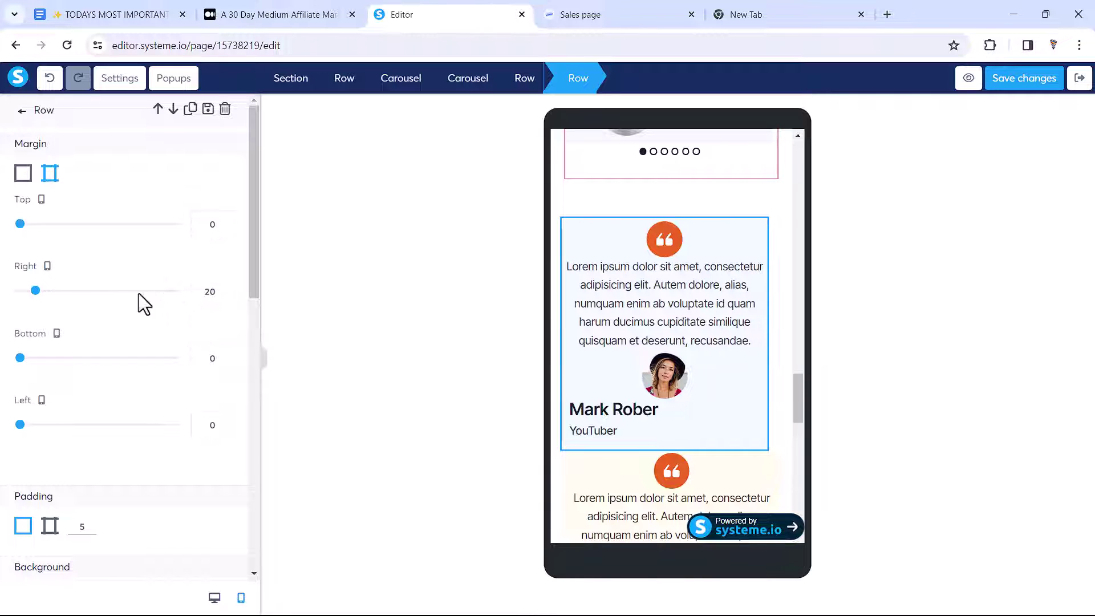
{"action": "key", "text": "BackSpace"}
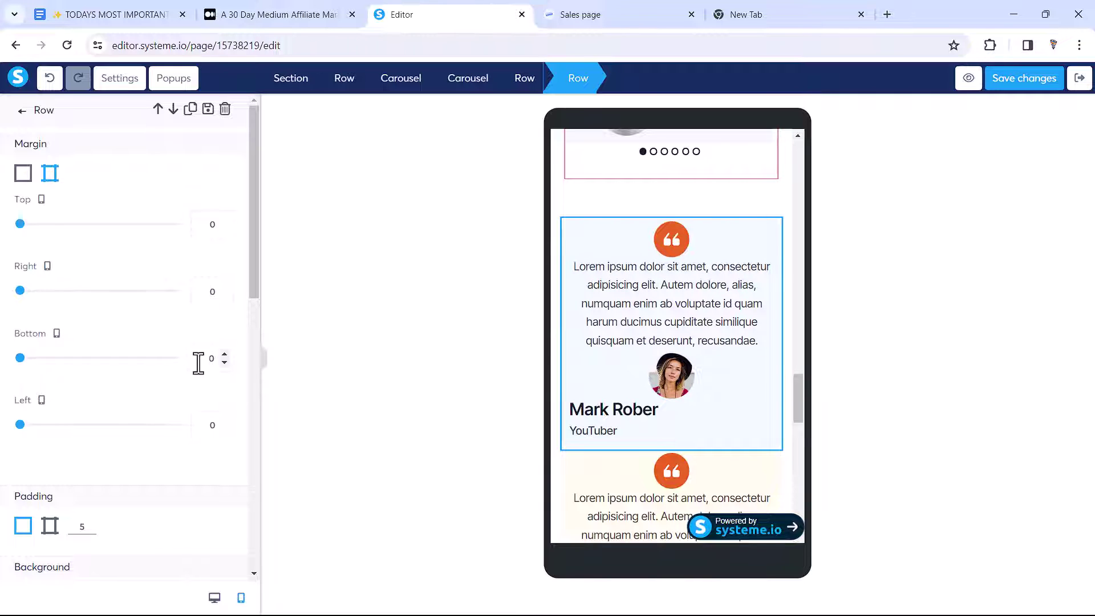
Set the first testimonial row's bottom margin to 30.
{"action": "left_click", "coordinate": [203, 365]}
{"action": "type", "text": "20"}
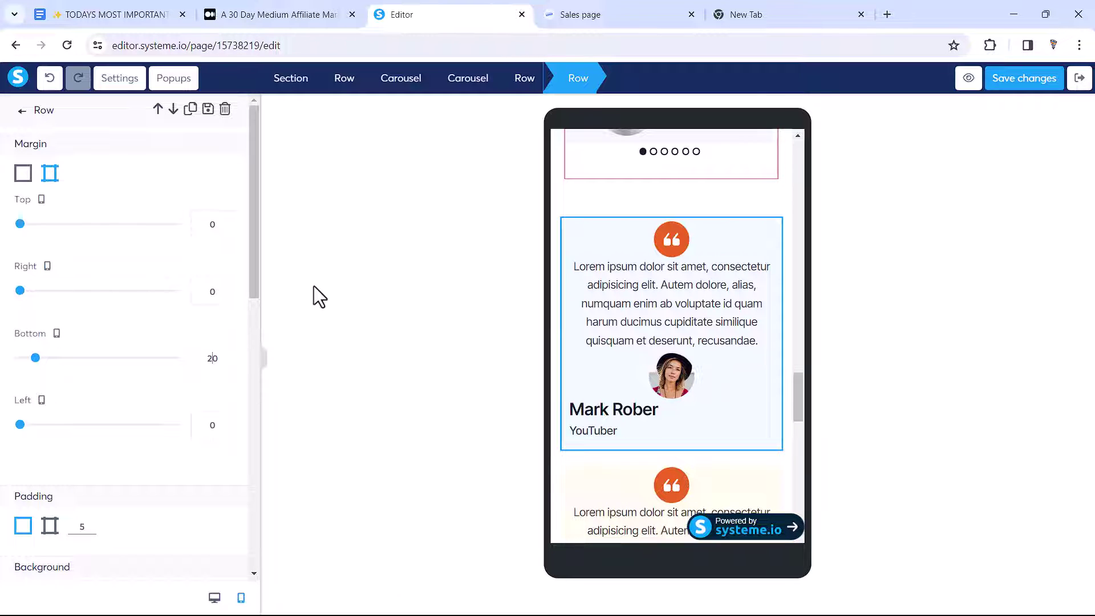
{"action": "key", "text": "BackSpace"}
{"action": "type", "text": "3"}
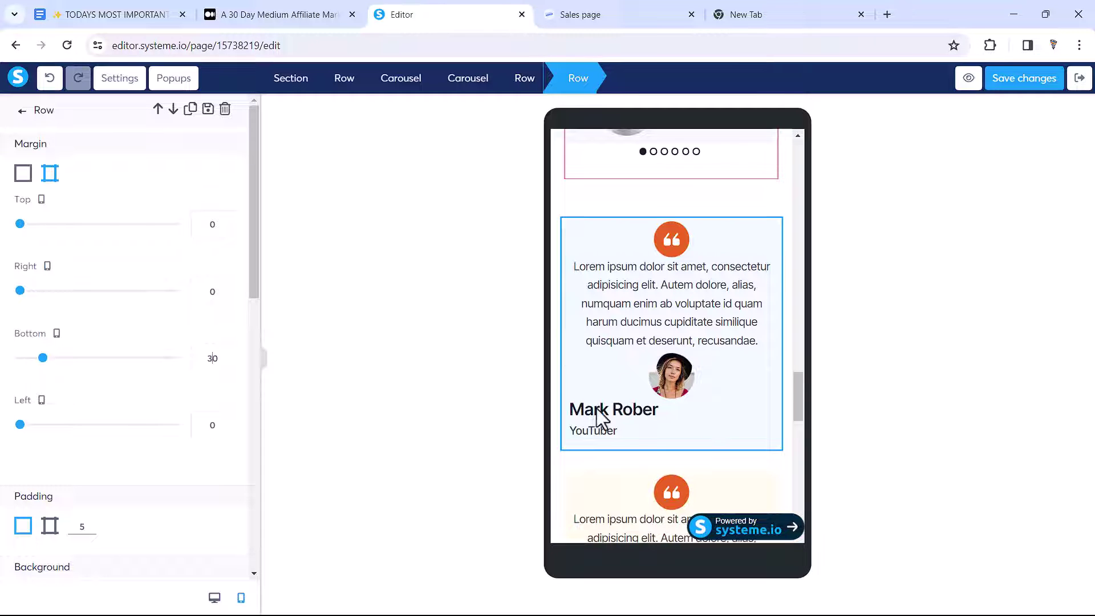
{"action": "left_click", "coordinate": [620, 413]}
Center-align the Mark Rober name headline in the first testimonial card.
{"action": "left_click", "coordinate": [621, 416]}
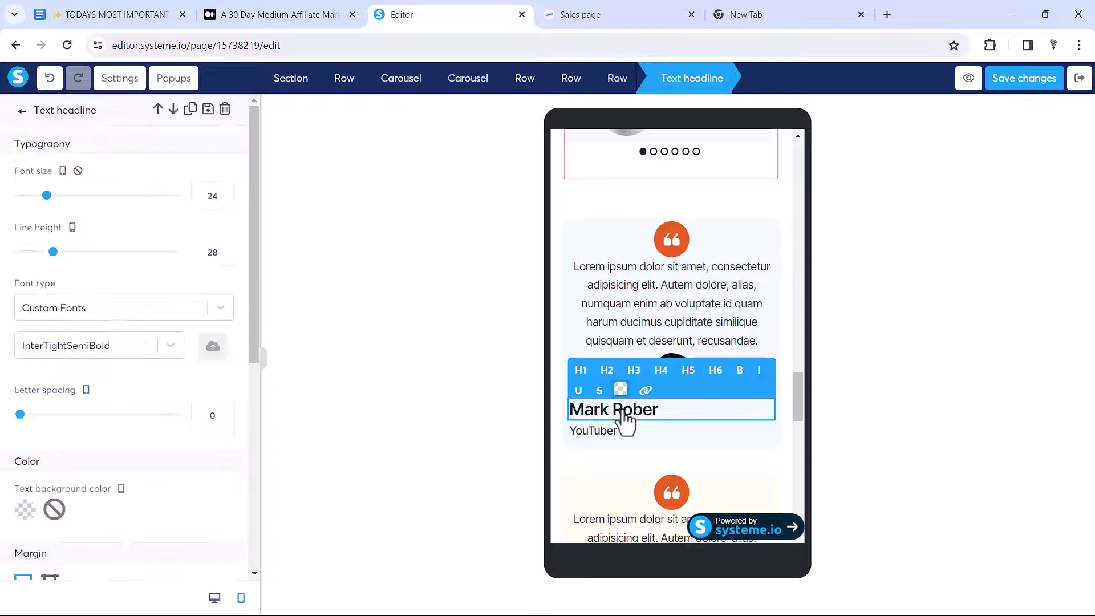
{"action": "scroll", "coordinate": [94, 394], "scroll_direction": "down", "scroll_amount": 5}
{"action": "scroll", "coordinate": [93, 394], "scroll_direction": "down", "scroll_amount": 1}
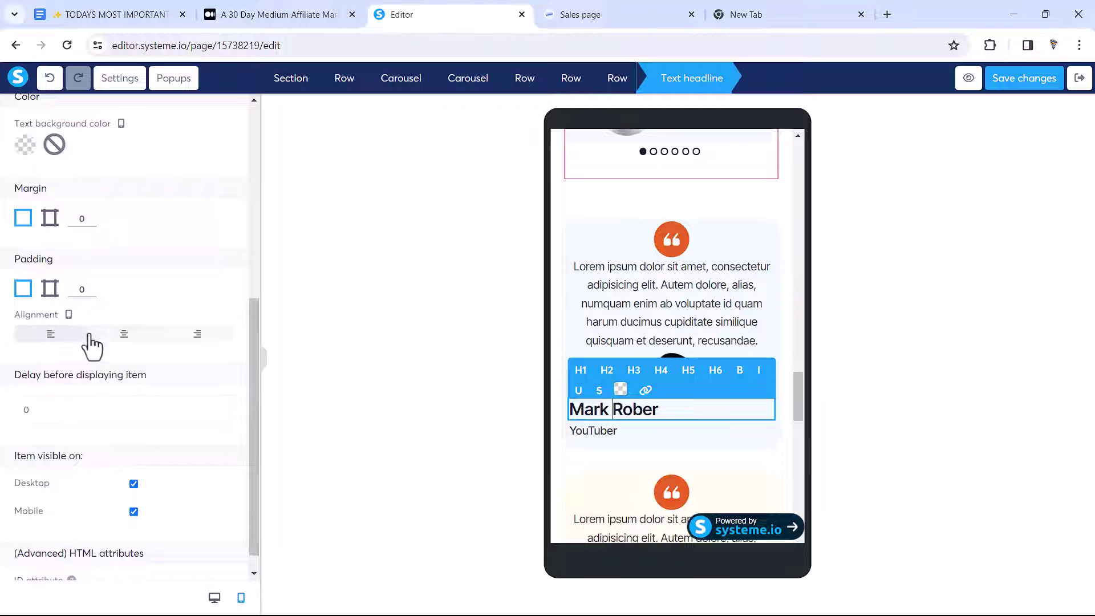
{"action": "left_click", "coordinate": [125, 334]}
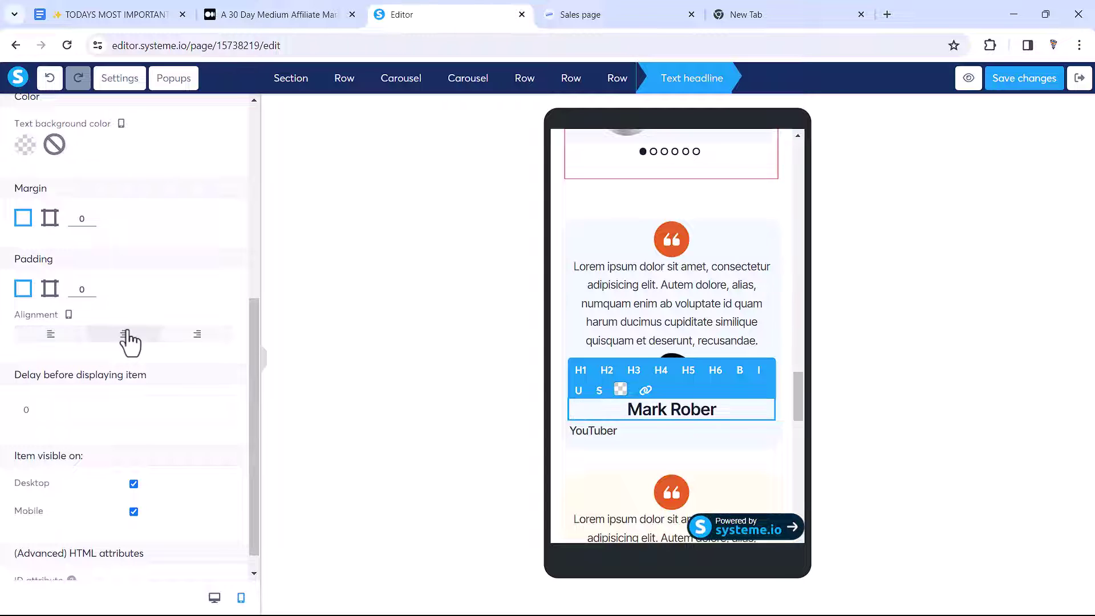
{"action": "left_click", "coordinate": [591, 432]}
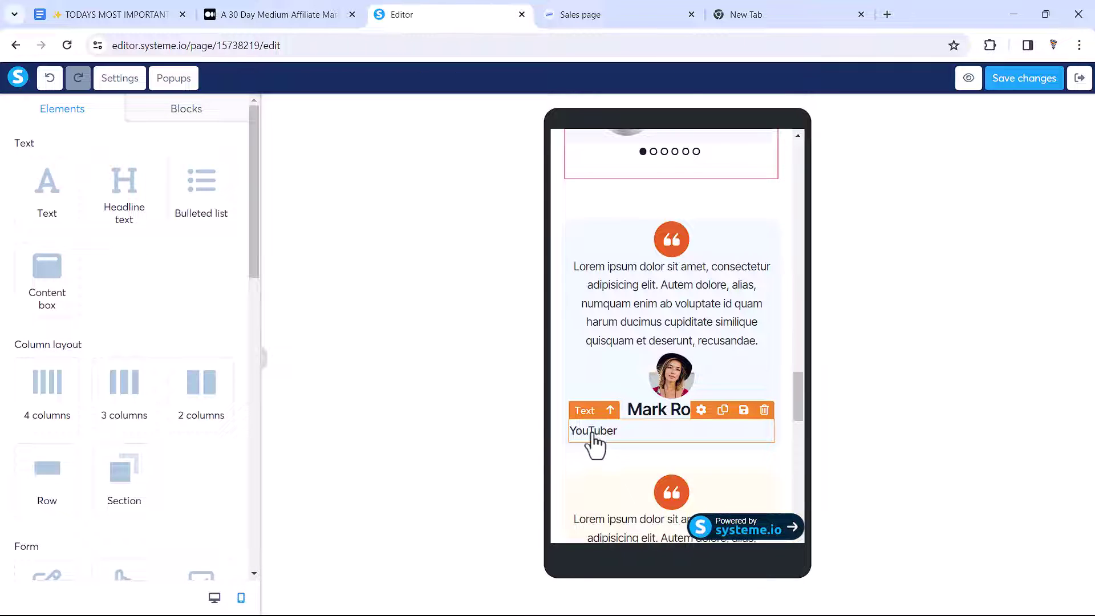
Center-align the YouTuber role text beneath it, then deselect everything.
{"action": "left_click", "coordinate": [592, 432]}
{"action": "scroll", "coordinate": [165, 349], "scroll_direction": "down", "scroll_amount": 3}
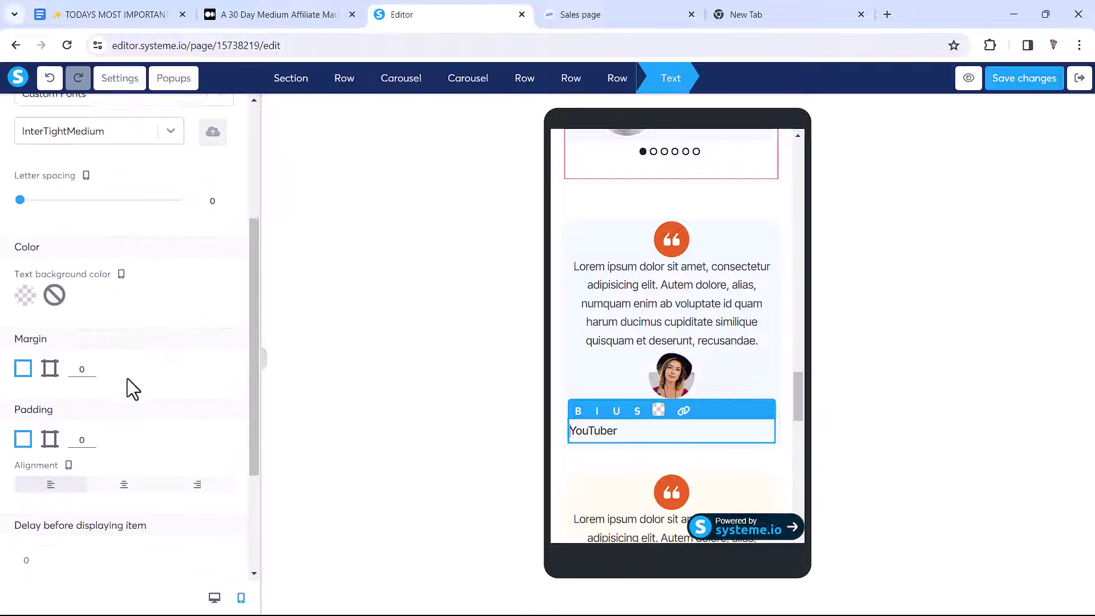
{"action": "left_click", "coordinate": [133, 487]}
{"action": "left_click", "coordinate": [416, 316]}
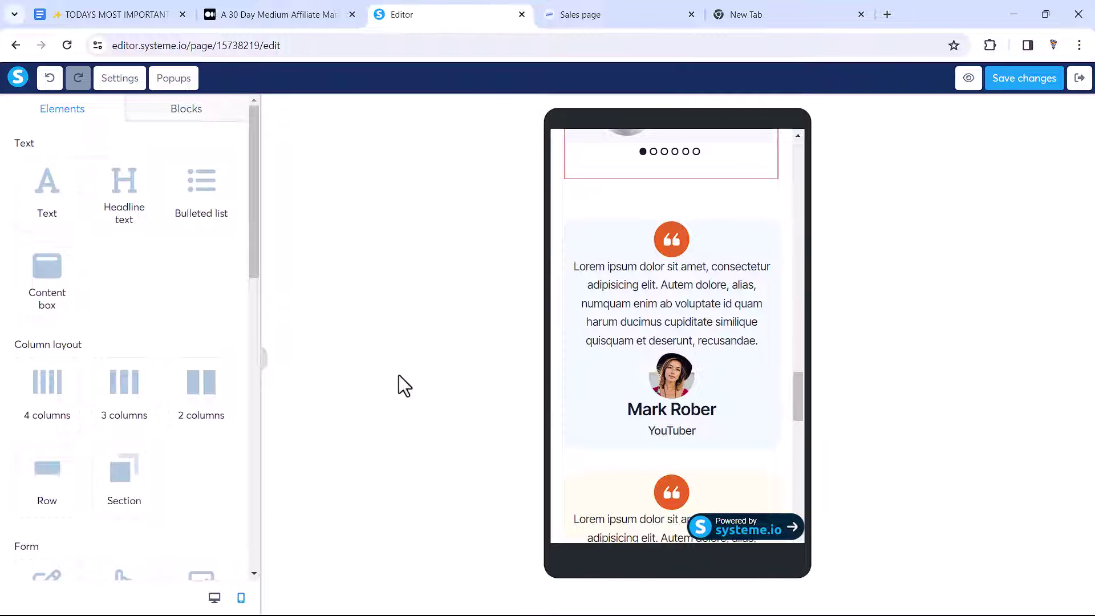
{"action": "left_click", "coordinate": [673, 414]}
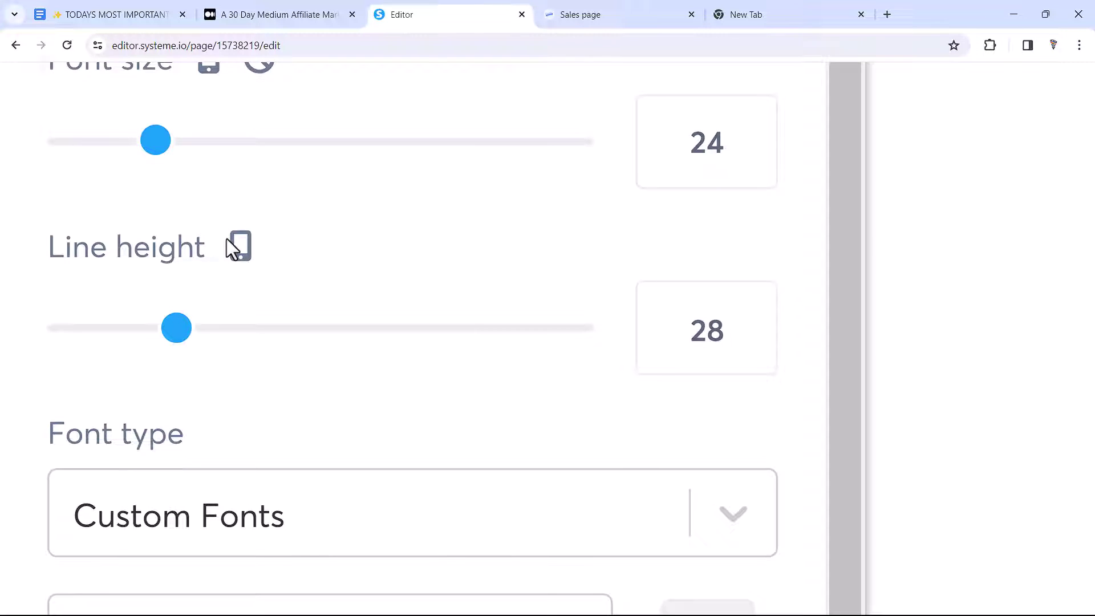
{"action": "left_click", "coordinate": [672, 302]}
{"action": "key", "text": "Escape"}
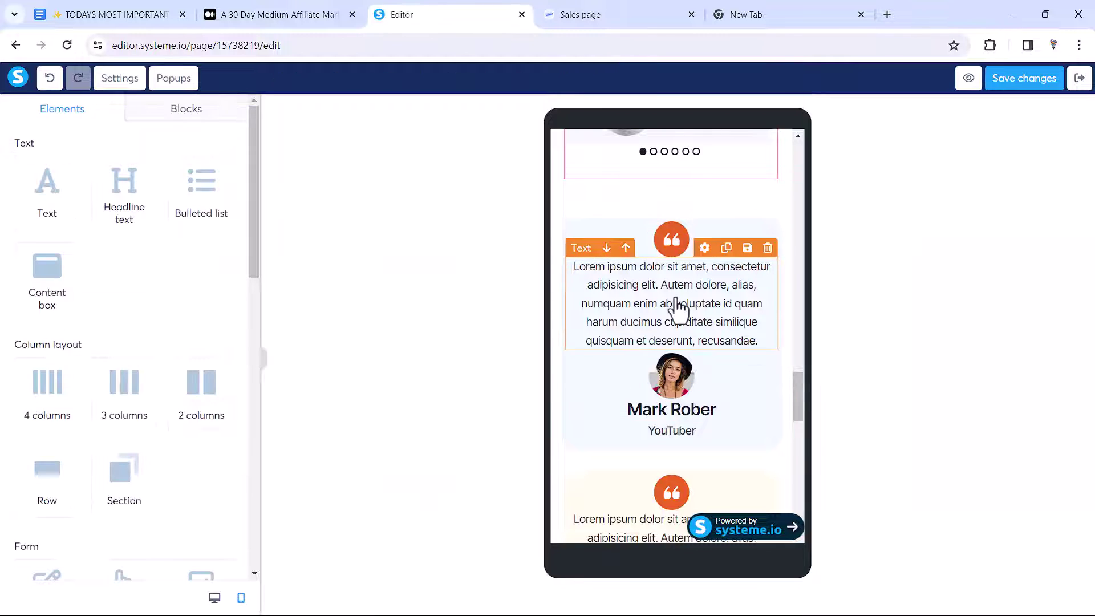
Give the second testimonial row per-side margins with a bottom margin of 30.
{"action": "scroll", "coordinate": [679, 308], "scroll_direction": "down", "scroll_amount": 5}
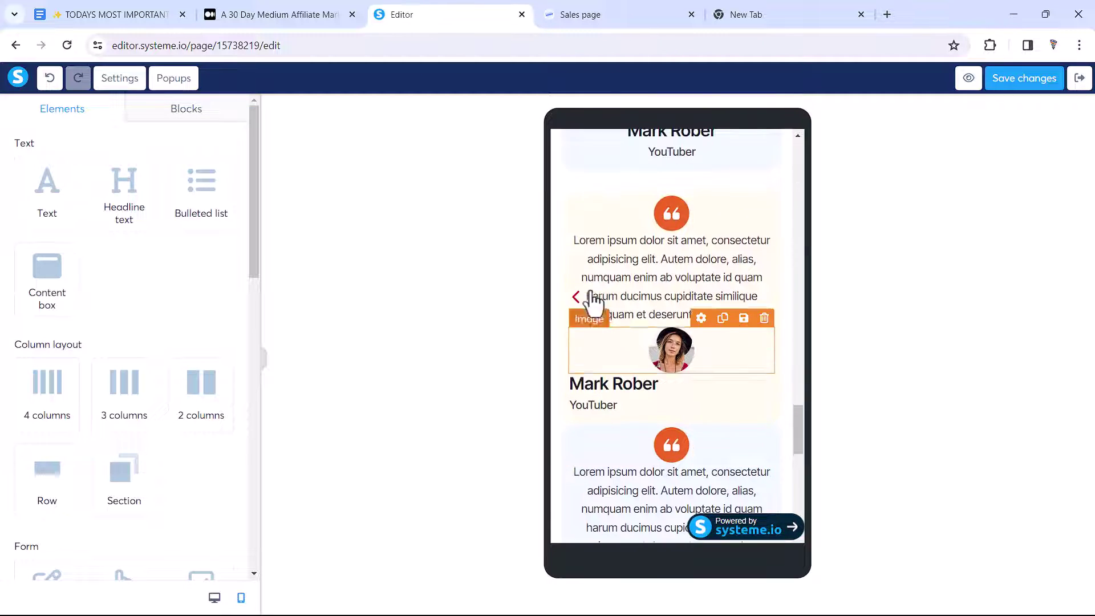
{"action": "left_click", "coordinate": [562, 226]}
{"action": "left_click", "coordinate": [50, 174]}
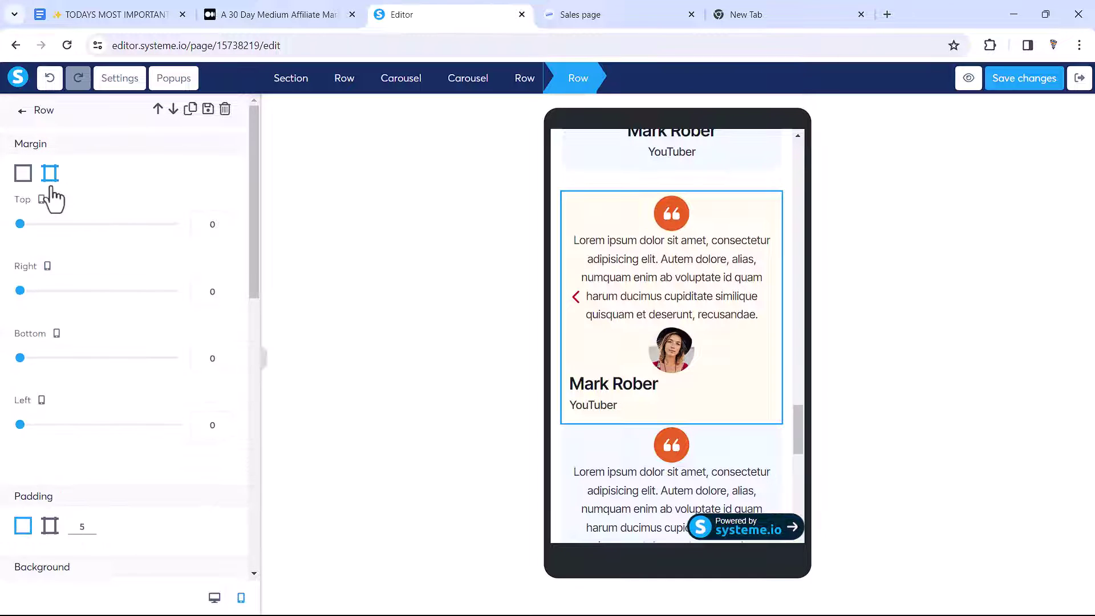
{"action": "left_click", "coordinate": [206, 363]}
{"action": "type", "text": "3"}
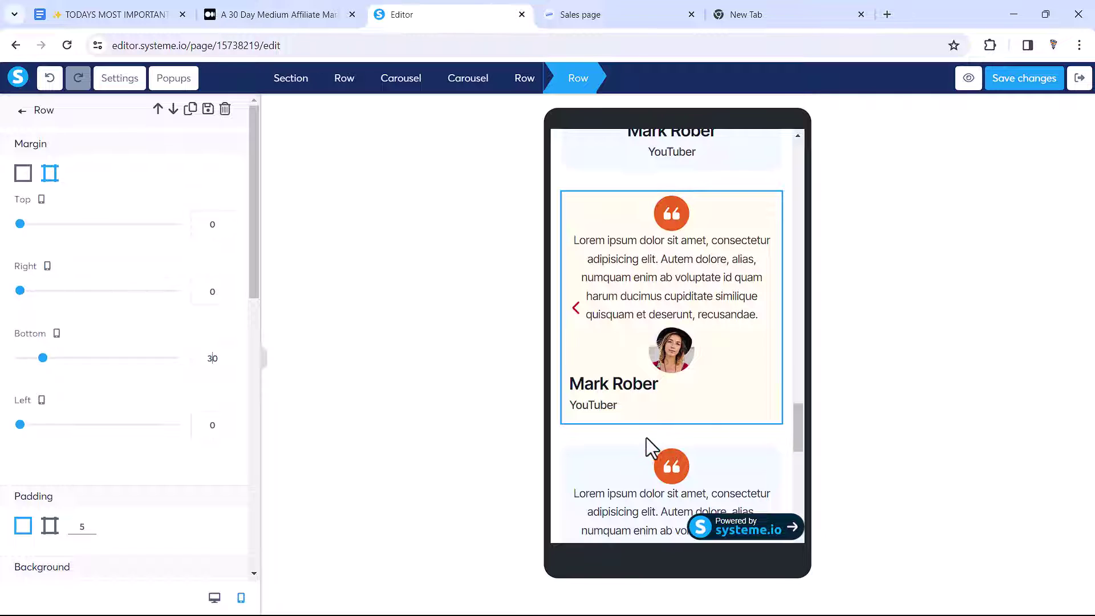
{"action": "left_click", "coordinate": [609, 386]}
Center-align the second card's Mark Rober headline and YouTuber role text.
{"action": "left_click", "coordinate": [609, 386]}
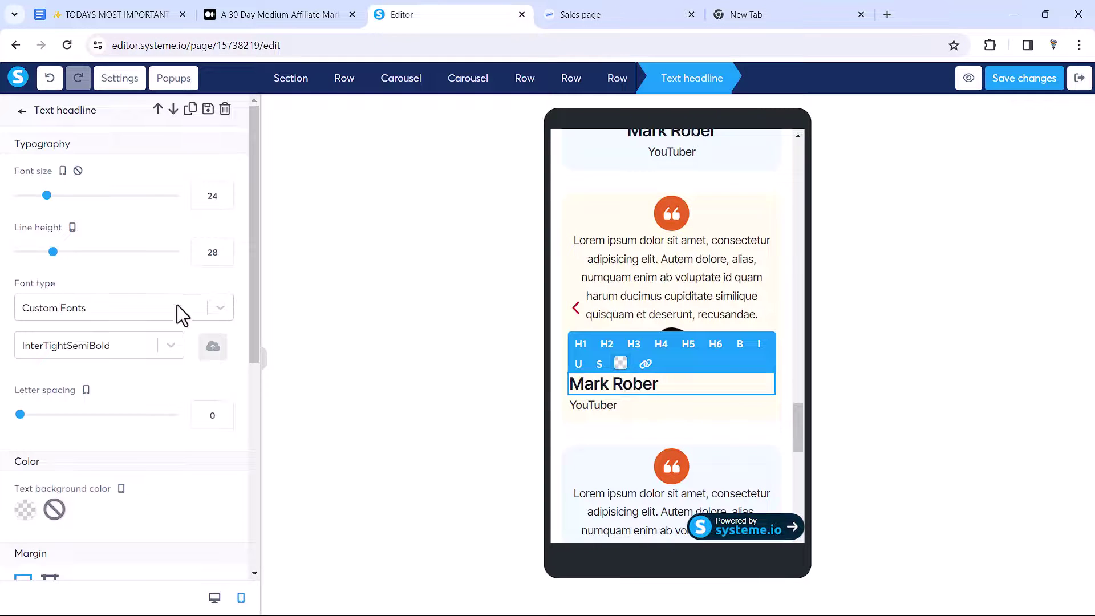
{"action": "scroll", "coordinate": [91, 345], "scroll_direction": "down", "scroll_amount": 7}
{"action": "left_click", "coordinate": [124, 316]}
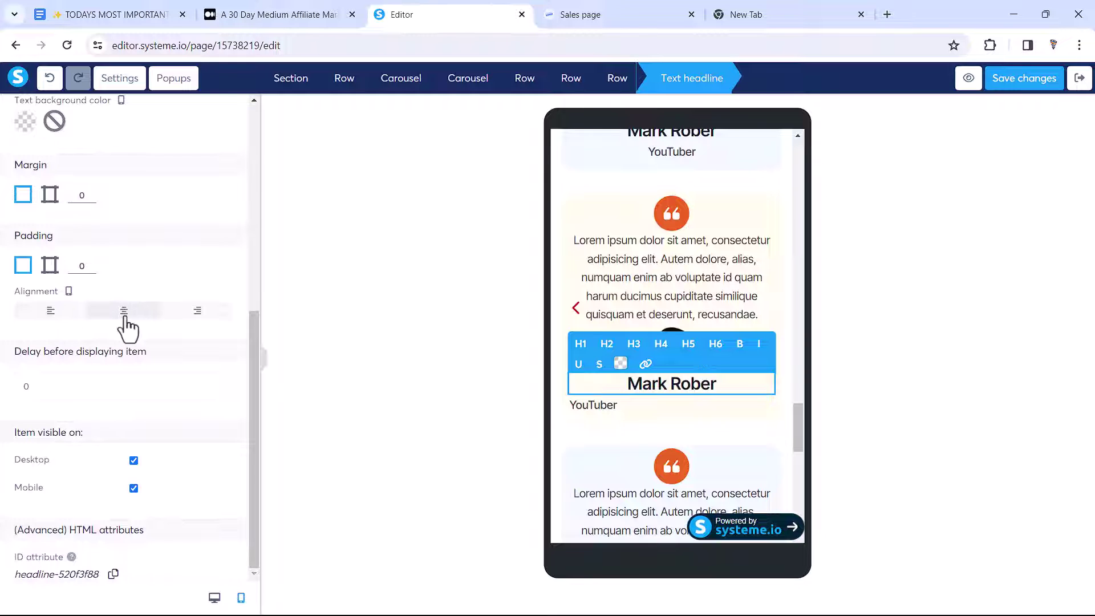
{"action": "left_click", "coordinate": [600, 401]}
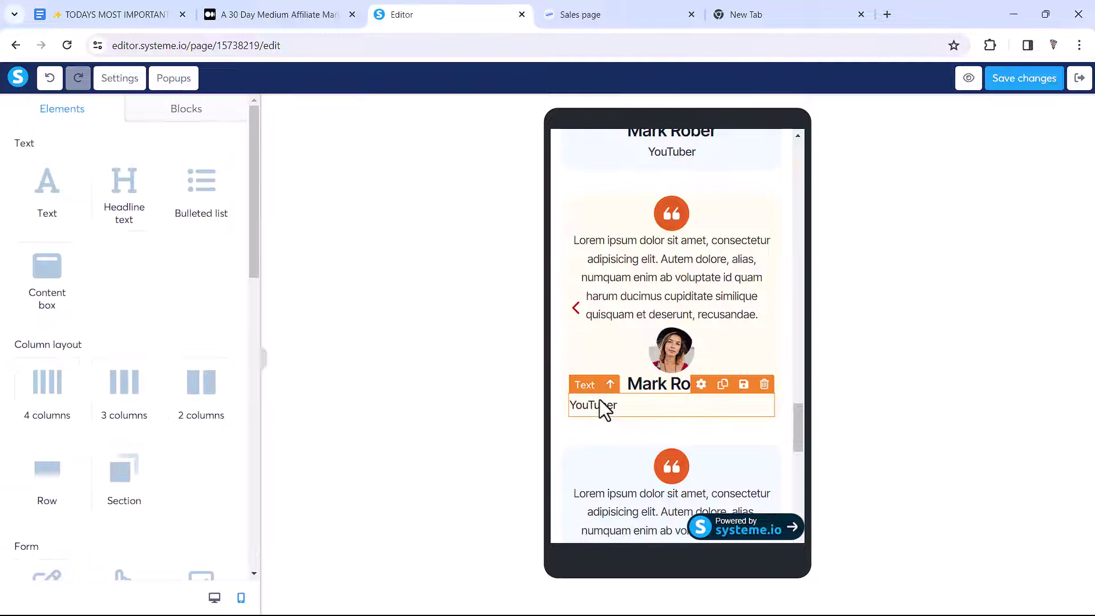
{"action": "left_click", "coordinate": [599, 401]}
{"action": "scroll", "coordinate": [194, 302], "scroll_direction": "down", "scroll_amount": 5}
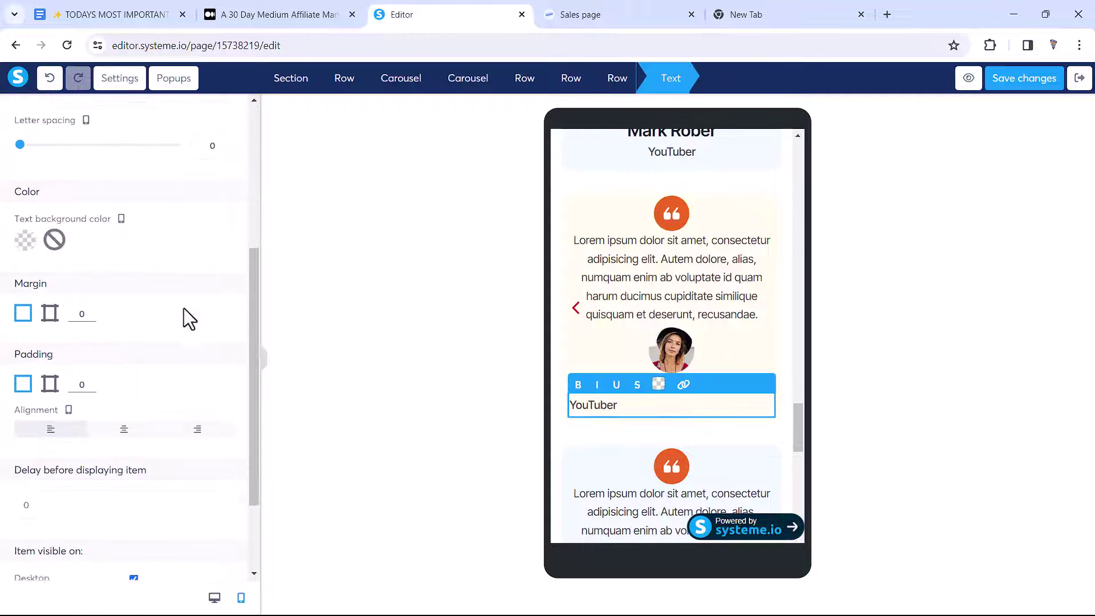
{"action": "left_click", "coordinate": [123, 401]}
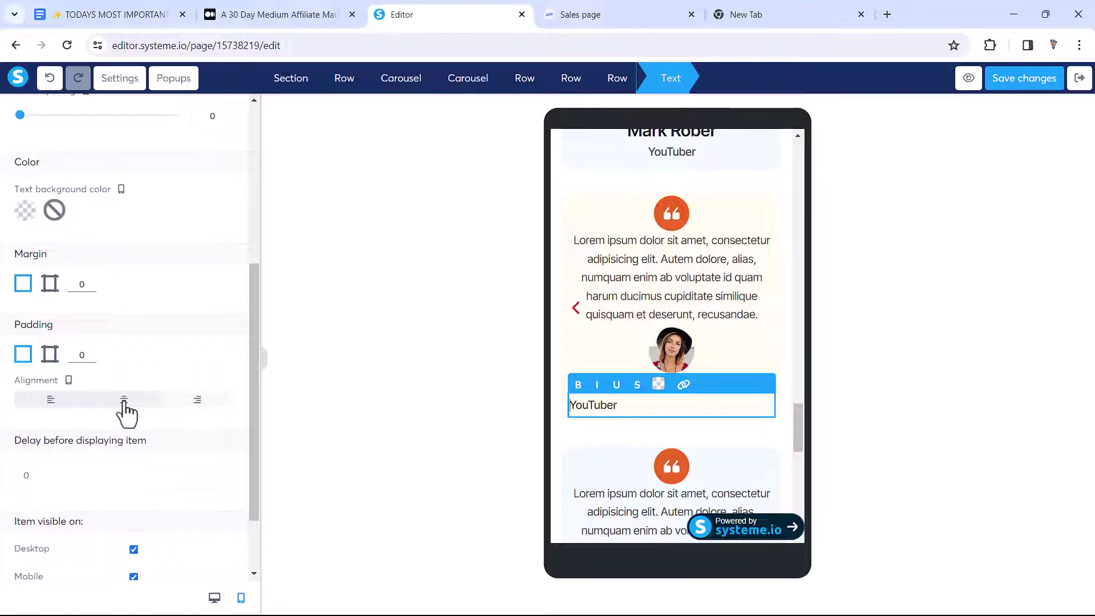
{"action": "left_click", "coordinate": [571, 245]}
{"action": "scroll", "coordinate": [604, 244], "scroll_direction": "up", "scroll_amount": 1}
{"action": "left_click", "coordinate": [604, 244]}
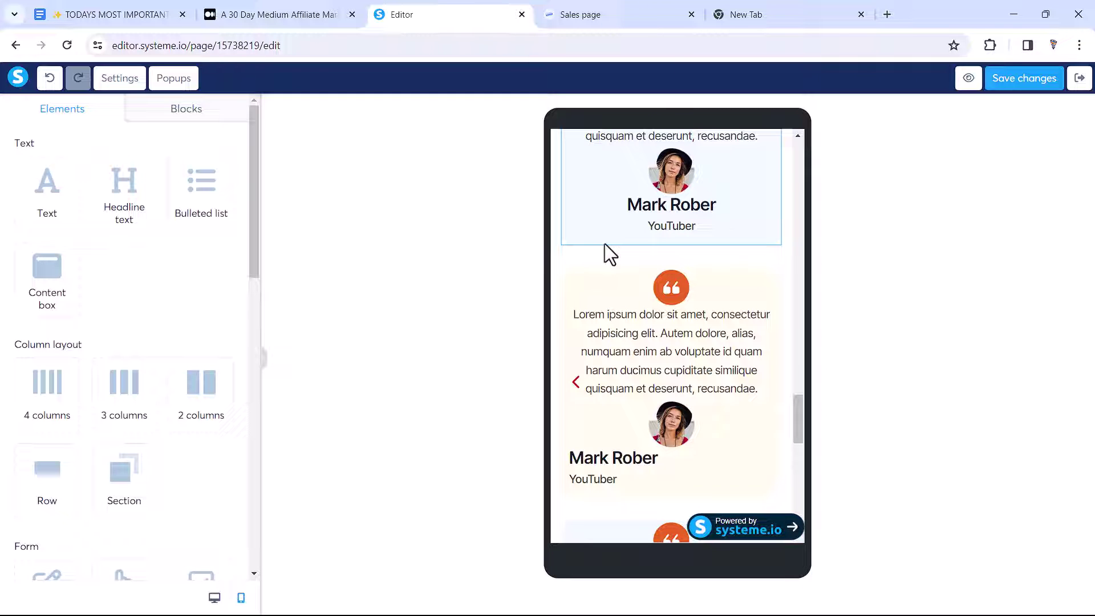
Switch the editor to desktop view and scroll up to the testimonial carousel.
{"action": "scroll", "coordinate": [604, 251], "scroll_direction": "up", "scroll_amount": 4}
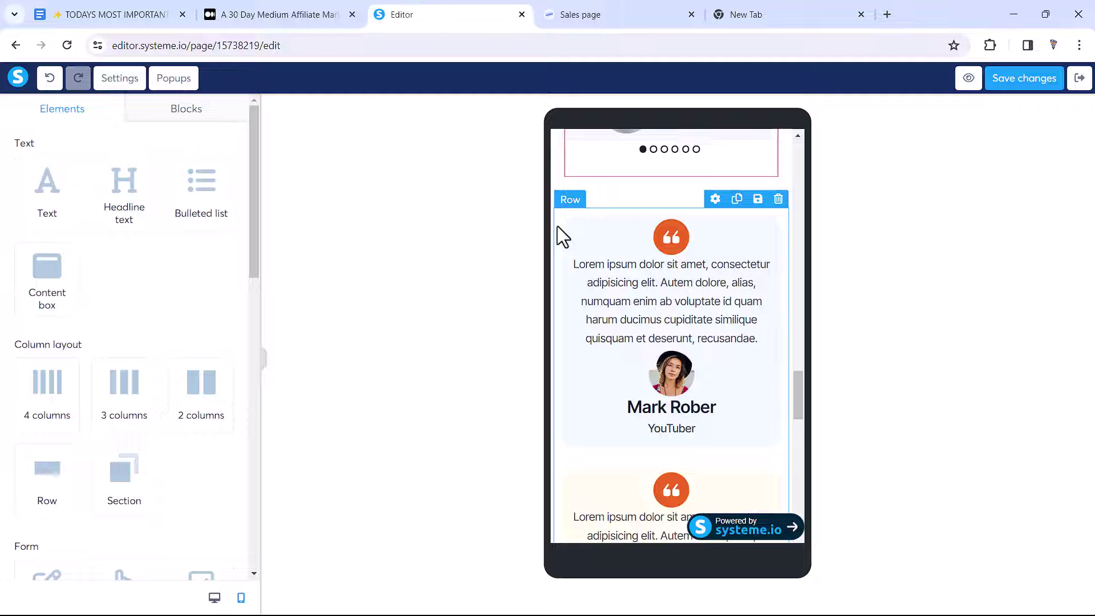
{"action": "left_click", "coordinate": [215, 599]}
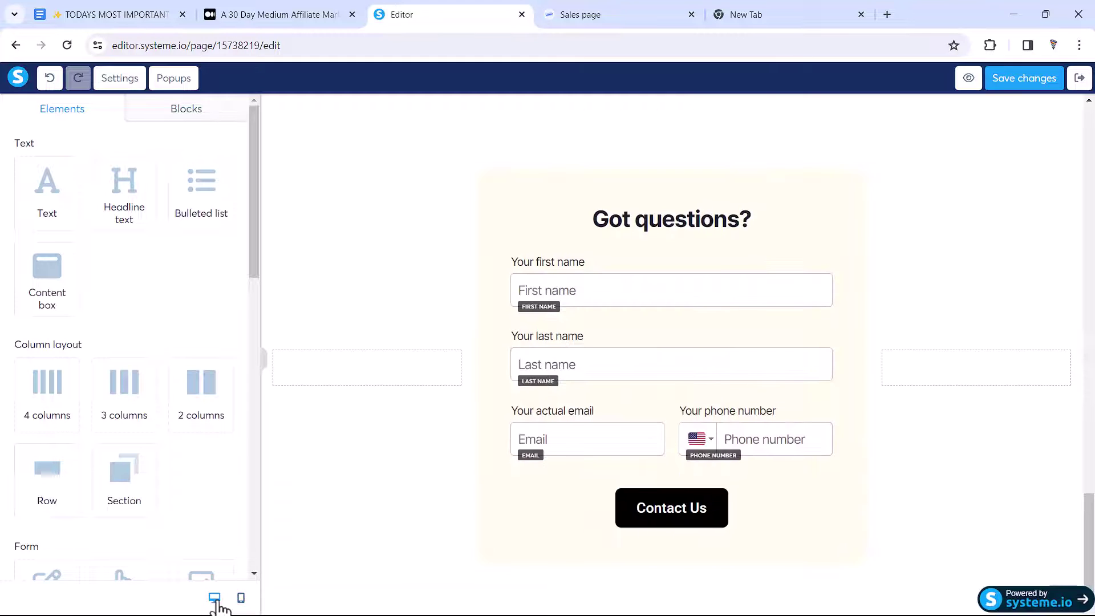
{"action": "scroll", "coordinate": [521, 271], "scroll_direction": "up", "scroll_amount": 8}
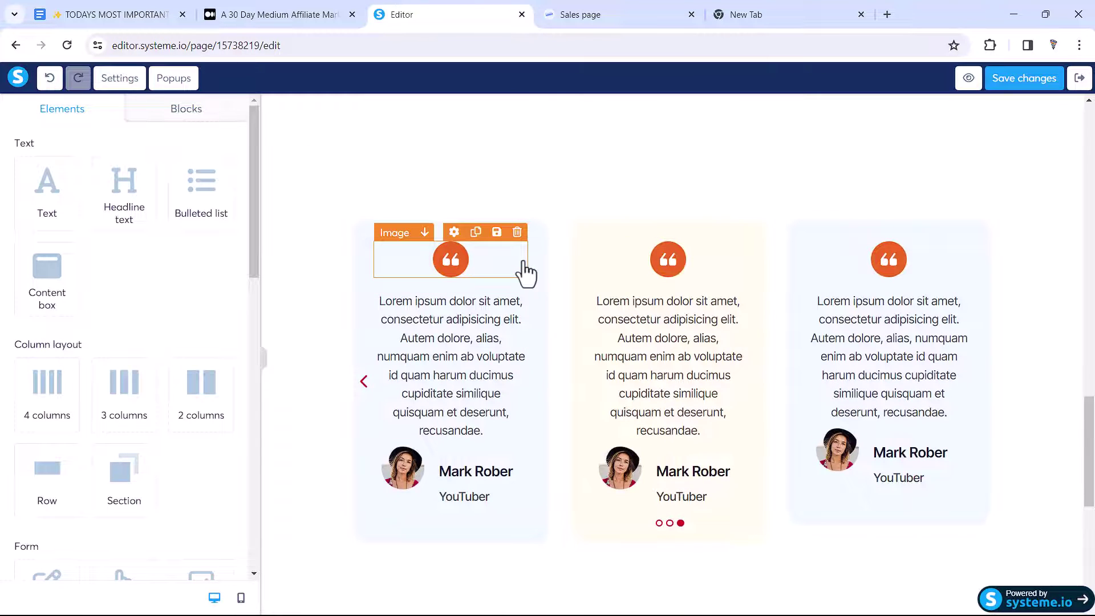